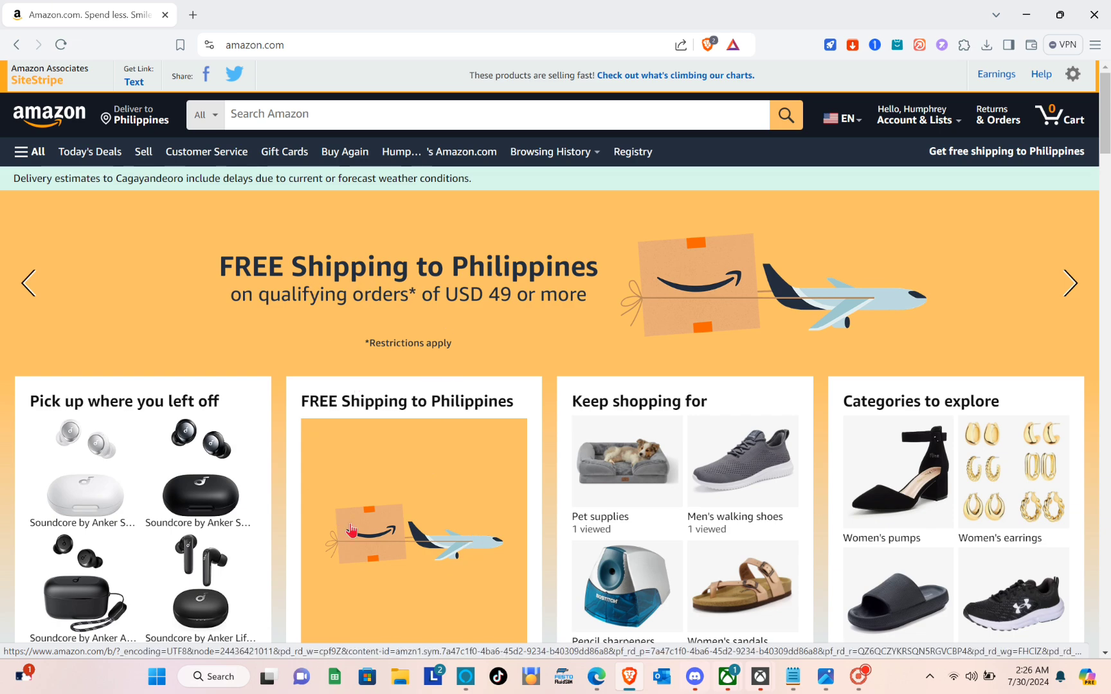
Step: Bring Facebook to the front and start a new Page from the Pages section
{"action": "scroll", "coordinate": [351, 530], "scroll_direction": "down", "scroll_amount": 4}
{"action": "scroll", "coordinate": [351, 531], "scroll_direction": "up", "scroll_amount": 3}
{"action": "scroll", "coordinate": [351, 531], "scroll_direction": "down", "scroll_amount": 4}
{"action": "scroll", "coordinate": [351, 531], "scroll_direction": "up", "scroll_amount": 5}
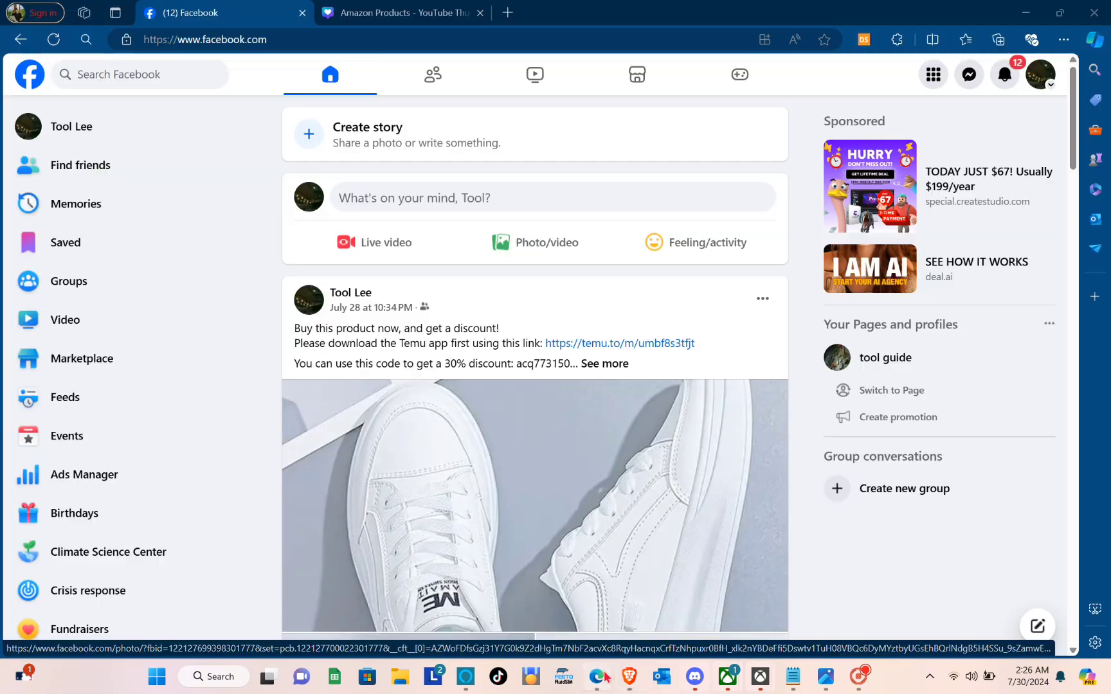
{"action": "left_click", "coordinate": [596, 677]}
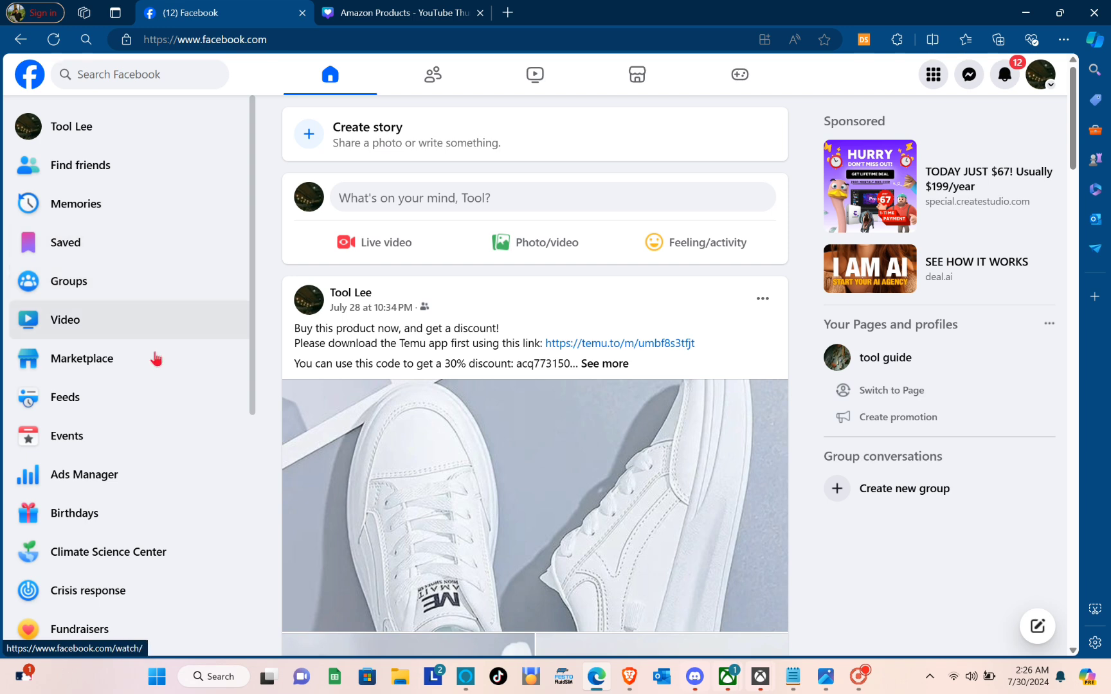
{"action": "scroll", "coordinate": [139, 357], "scroll_direction": "down", "scroll_amount": 4}
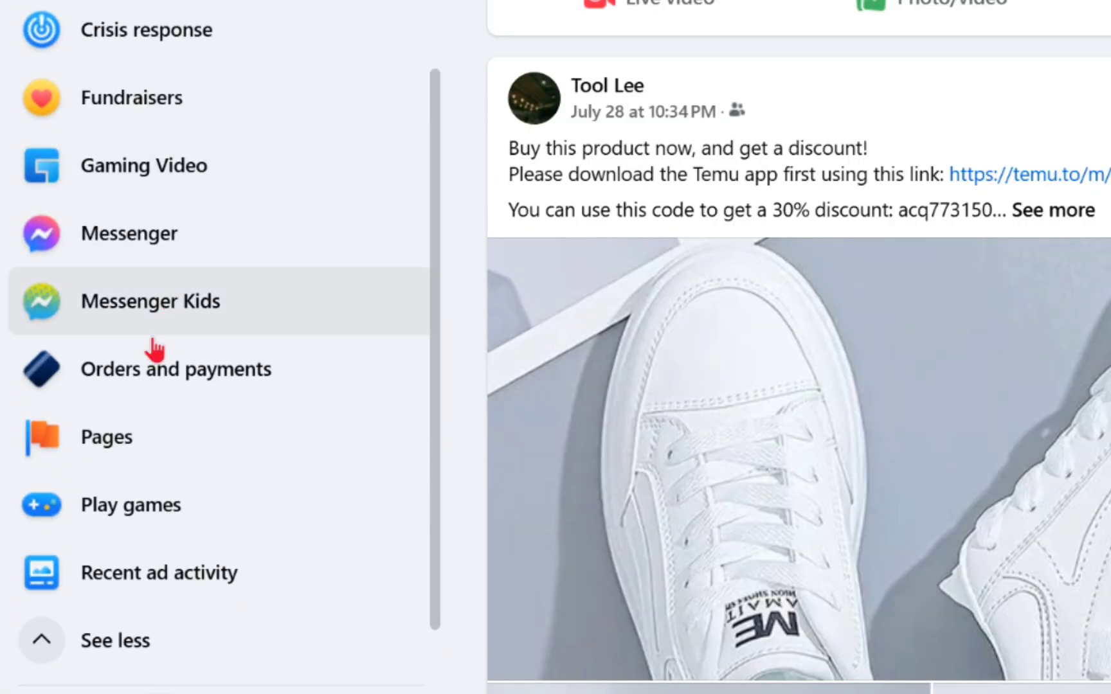
{"action": "left_click", "coordinate": [110, 440]}
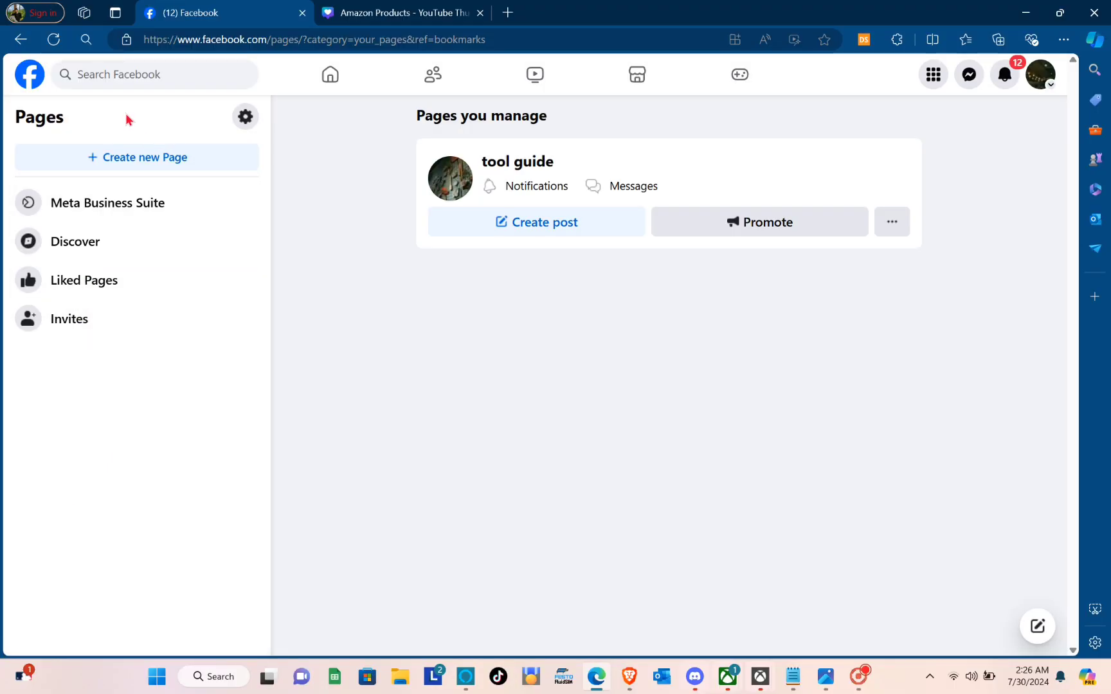
{"action": "left_click", "coordinate": [106, 158]}
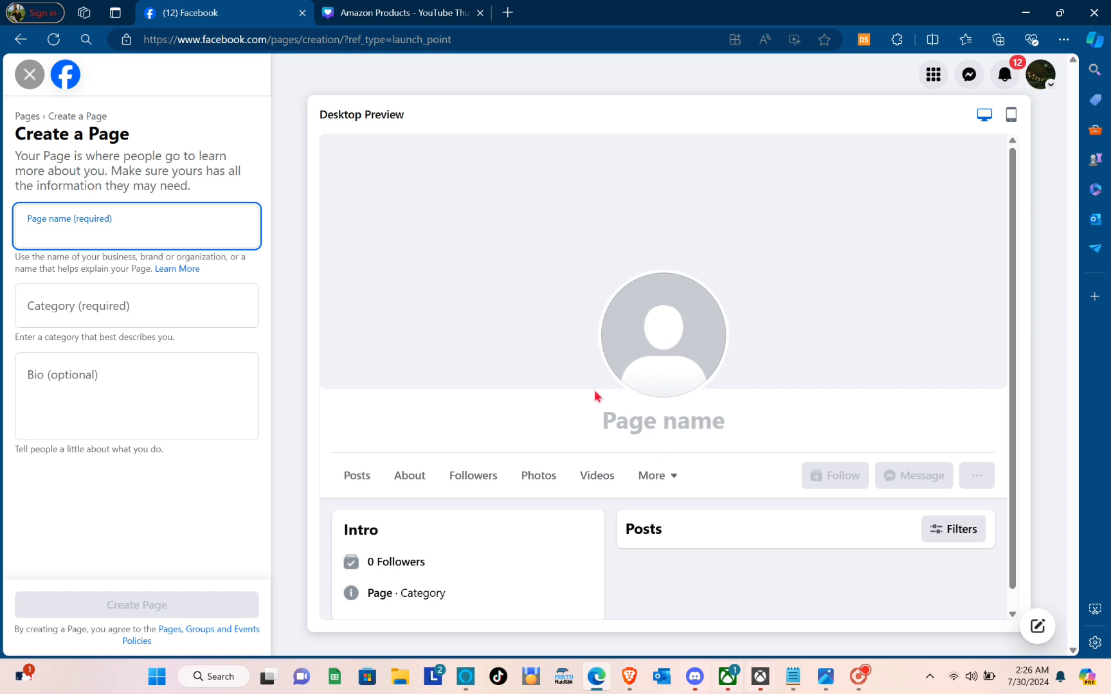
Step: Enter 'Amazon Products' as the Page name
{"action": "left_click", "coordinate": [651, 424]}
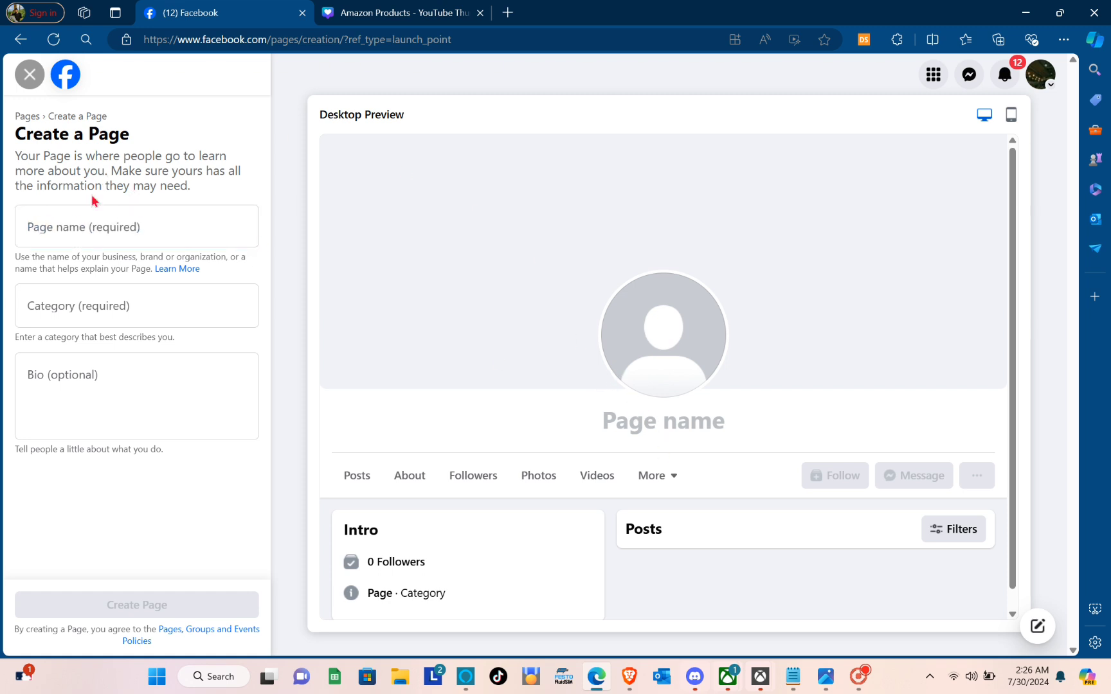
{"action": "left_click", "coordinate": [83, 222]}
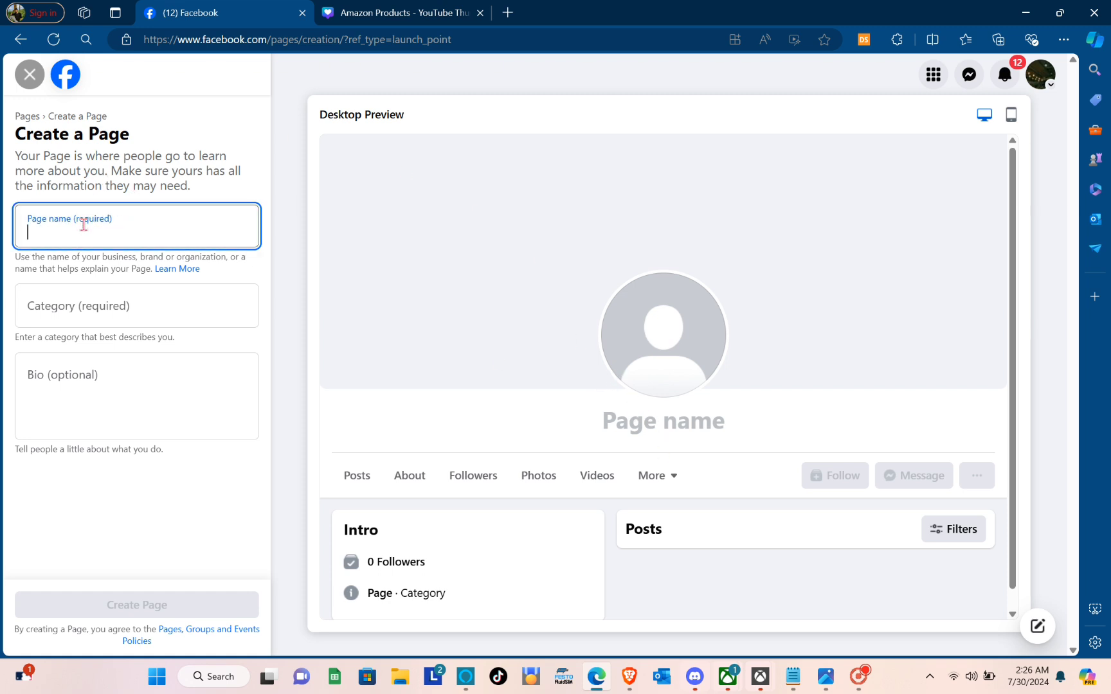
{"action": "key", "text": "Caps_Lock"}
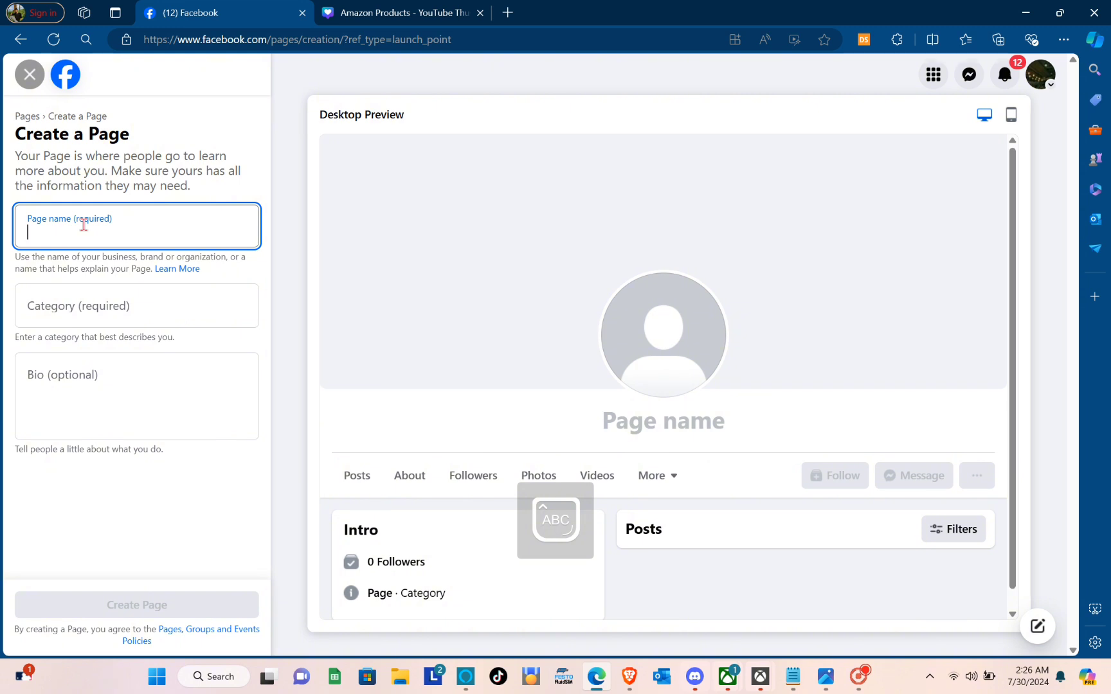
{"action": "key", "text": "Caps_Lock"}
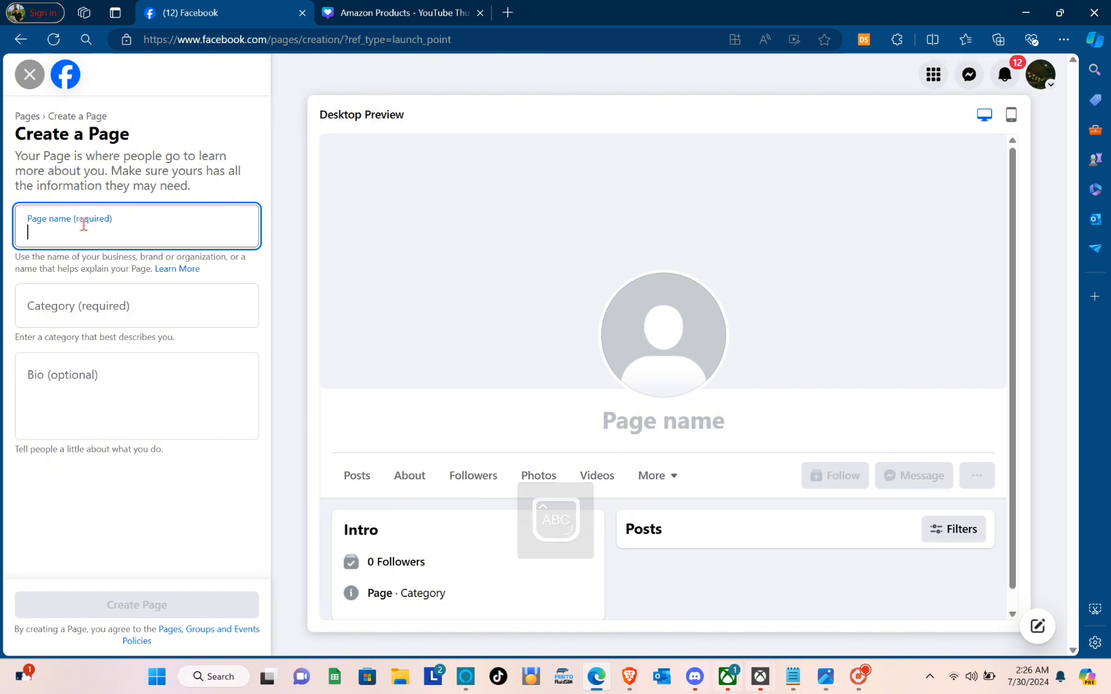
{"action": "type", "text": "Amazon Products"}
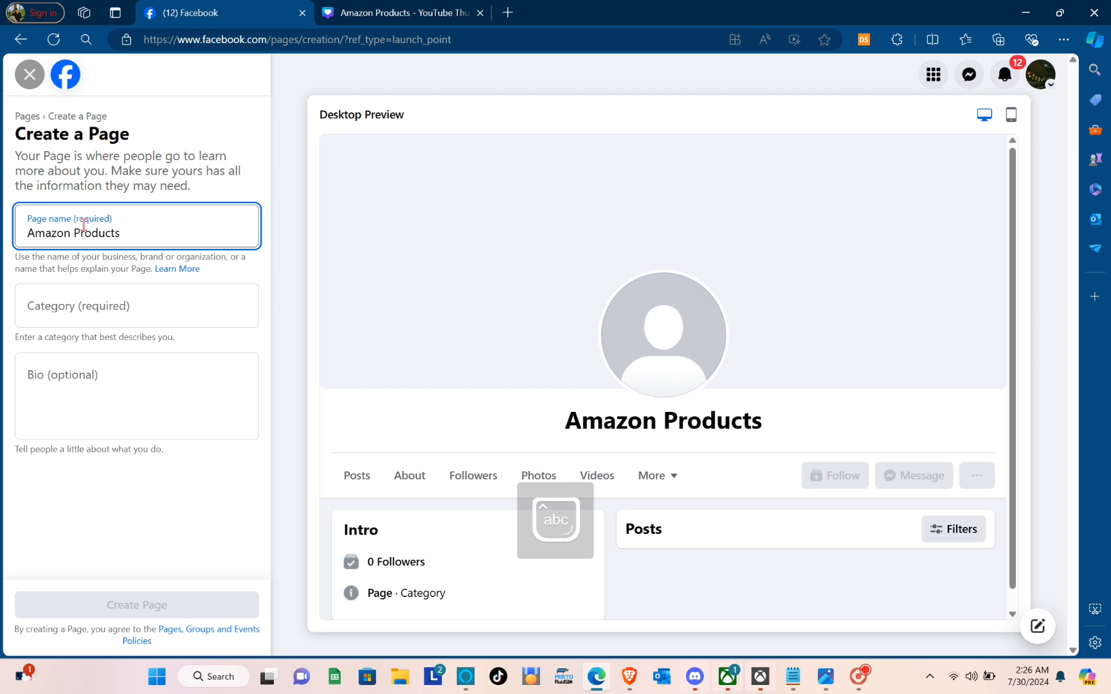
Step: Search the categories and choose Clothing store as the Page category
{"action": "left_click", "coordinate": [74, 305]}
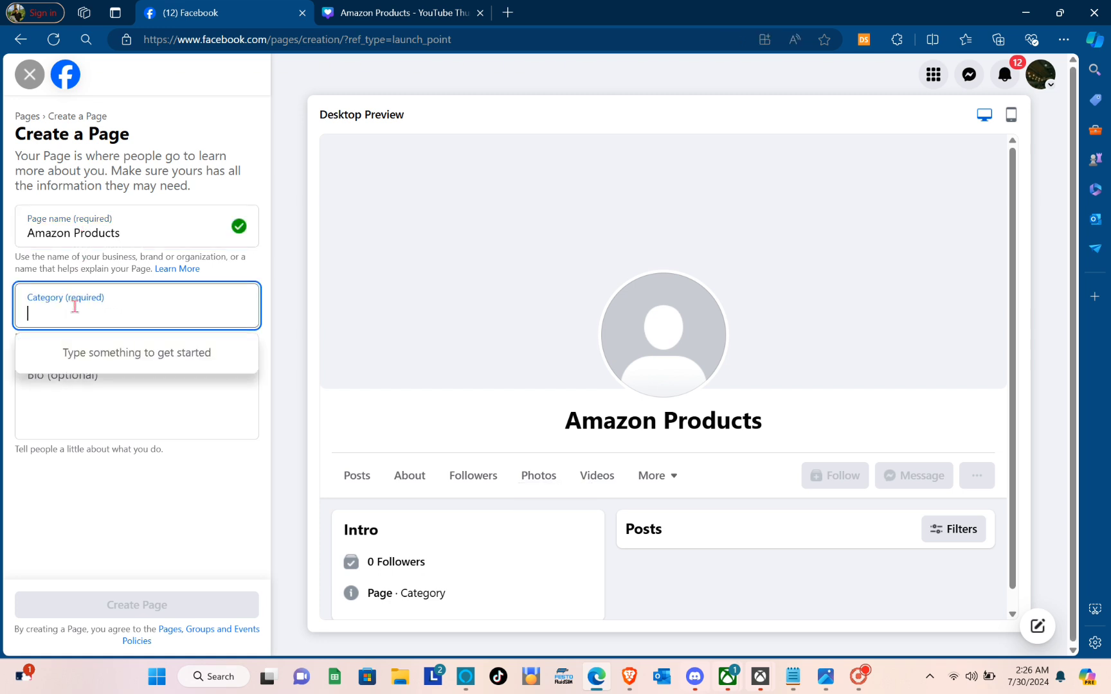
{"action": "key", "text": "Caps_Lock"}
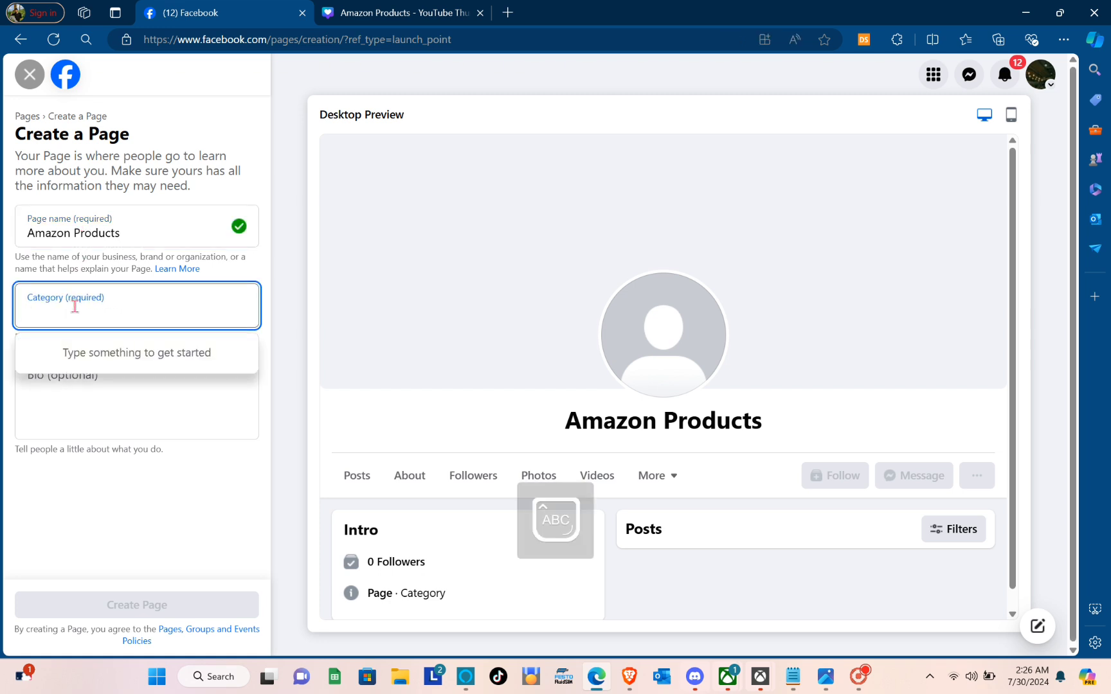
{"action": "type", "text": "Prod"}
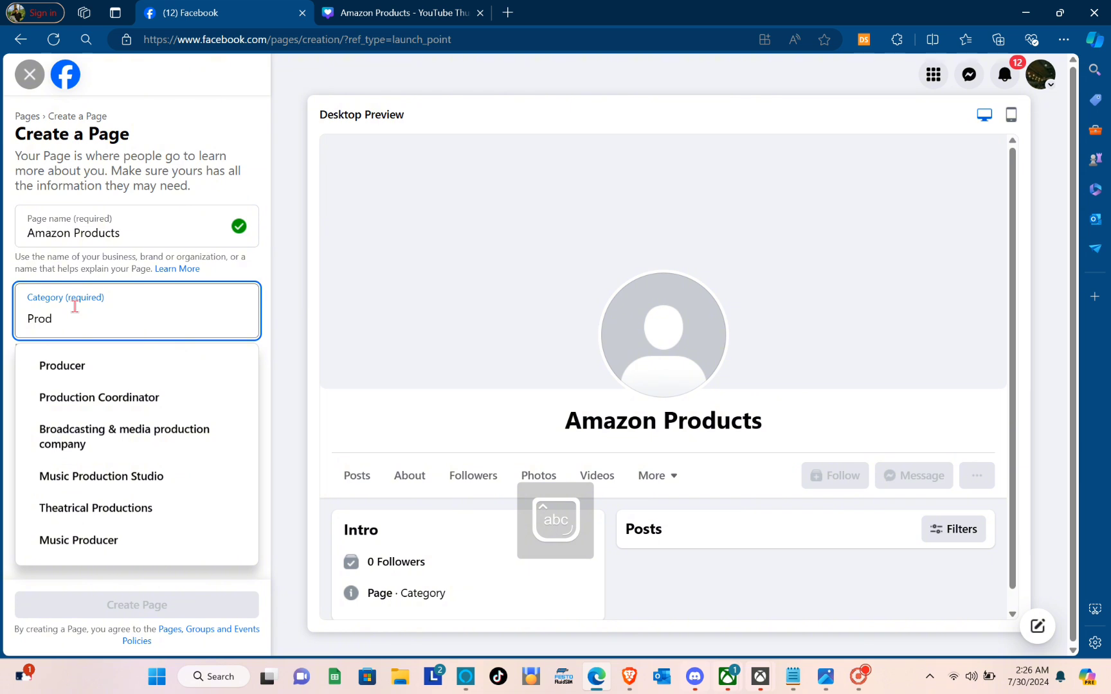
{"action": "key", "text": "BackSpace"}
{"action": "key", "text": "BackSpace"}
{"action": "key", "text": "BackSpace"}
{"action": "key", "text": "BackSpace"}
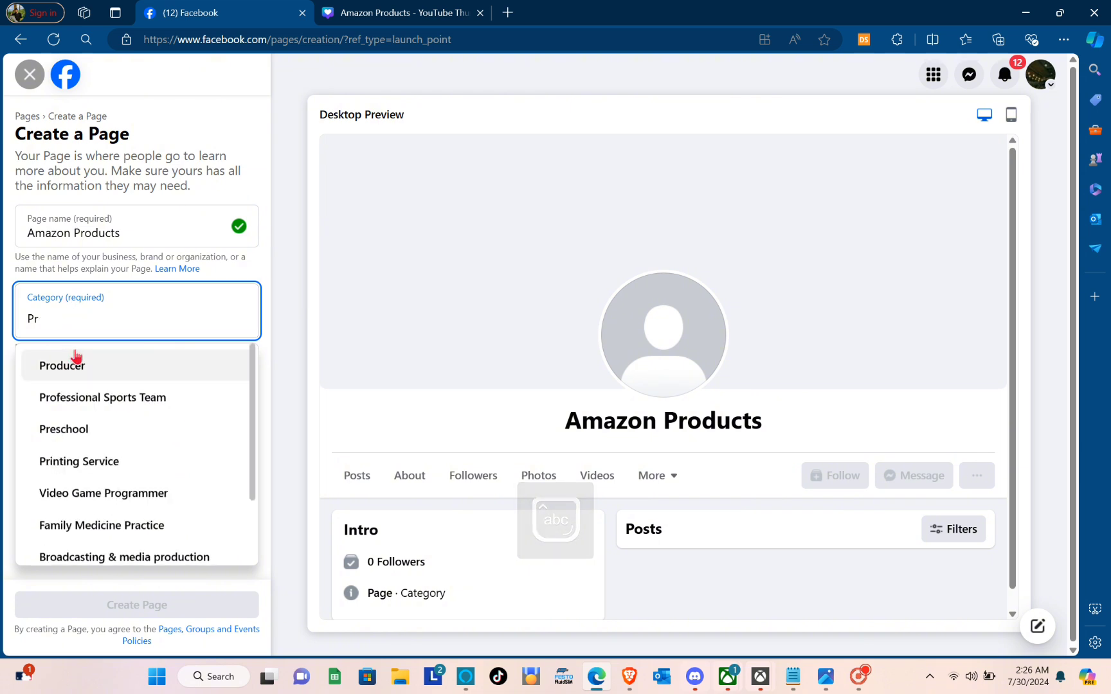
{"action": "type", "text": "Good"}
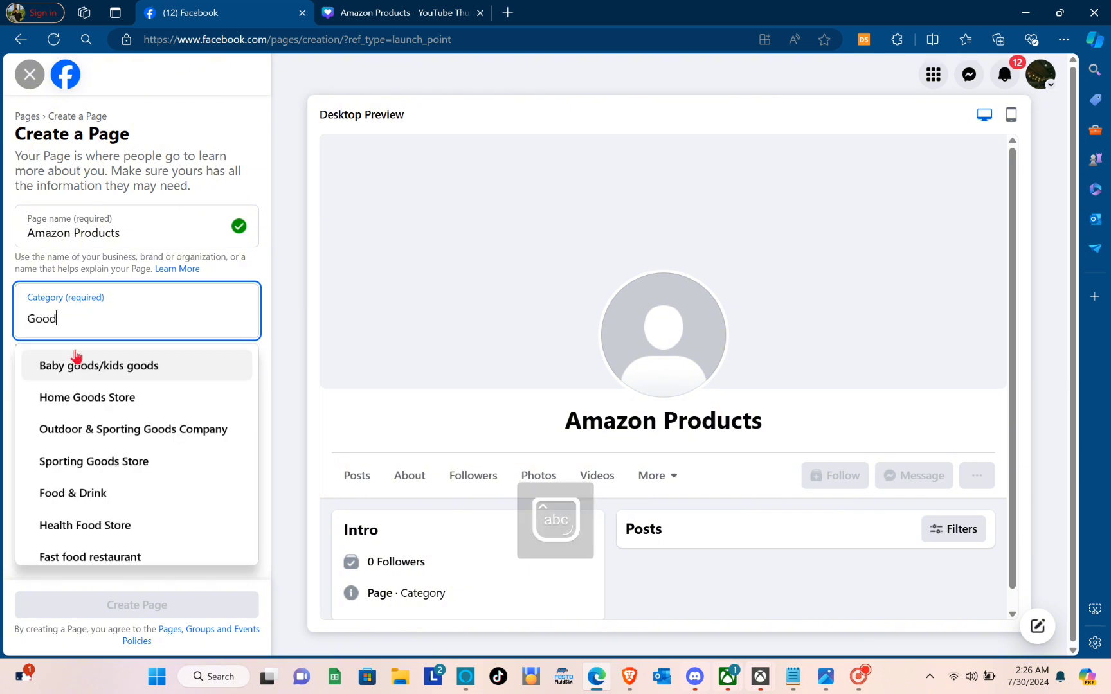
{"action": "key", "text": "BackSpace"}
{"action": "key", "text": "BackSpace"}
{"action": "key", "text": "BackSpace"}
{"action": "key", "text": "BackSpace"}
{"action": "type", "text": "Cl"}
{"action": "left_click", "coordinate": [114, 397]}
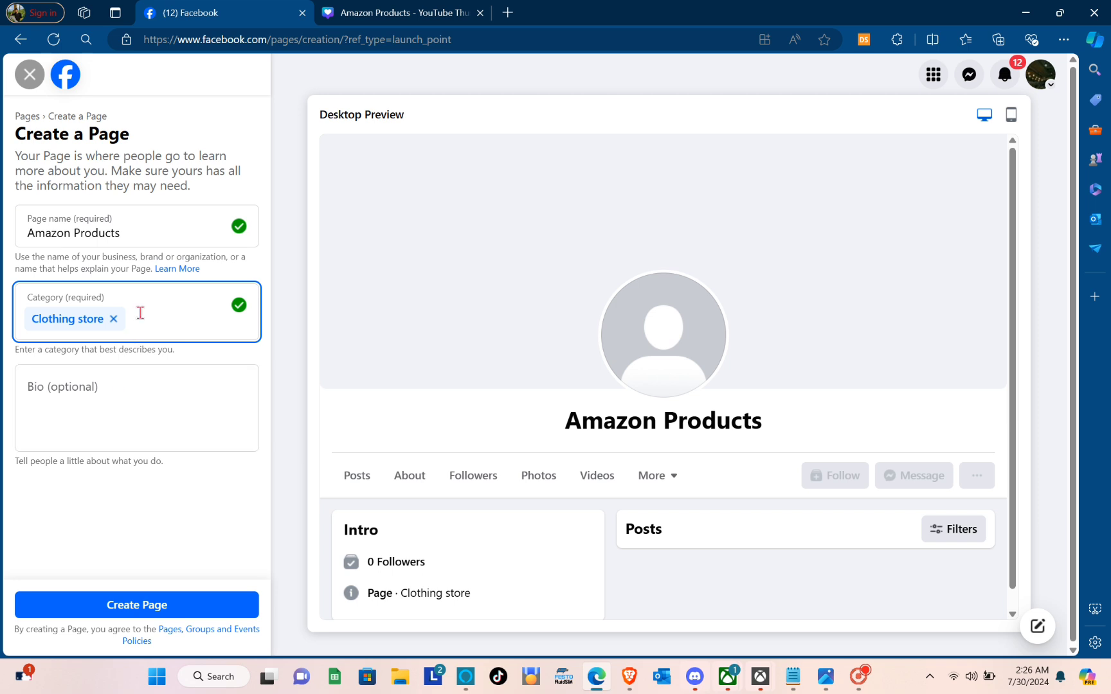
{"action": "left_click", "coordinate": [78, 399]}
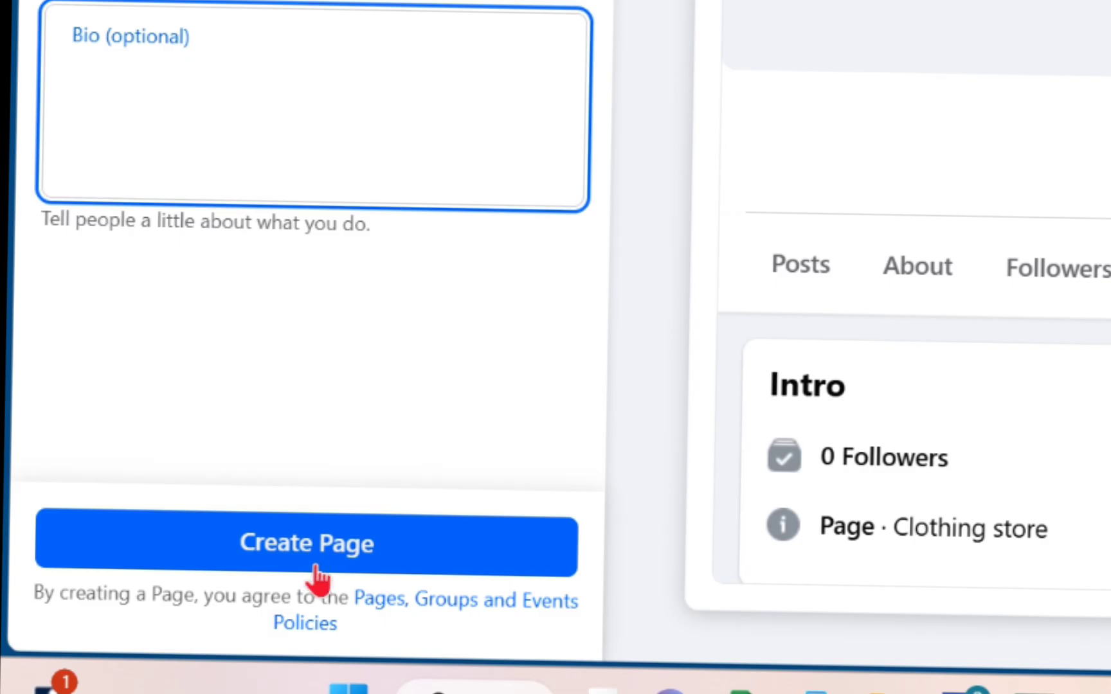
Step: Create the Page and mark it as Always open under Hours
{"action": "left_click", "coordinate": [142, 613]}
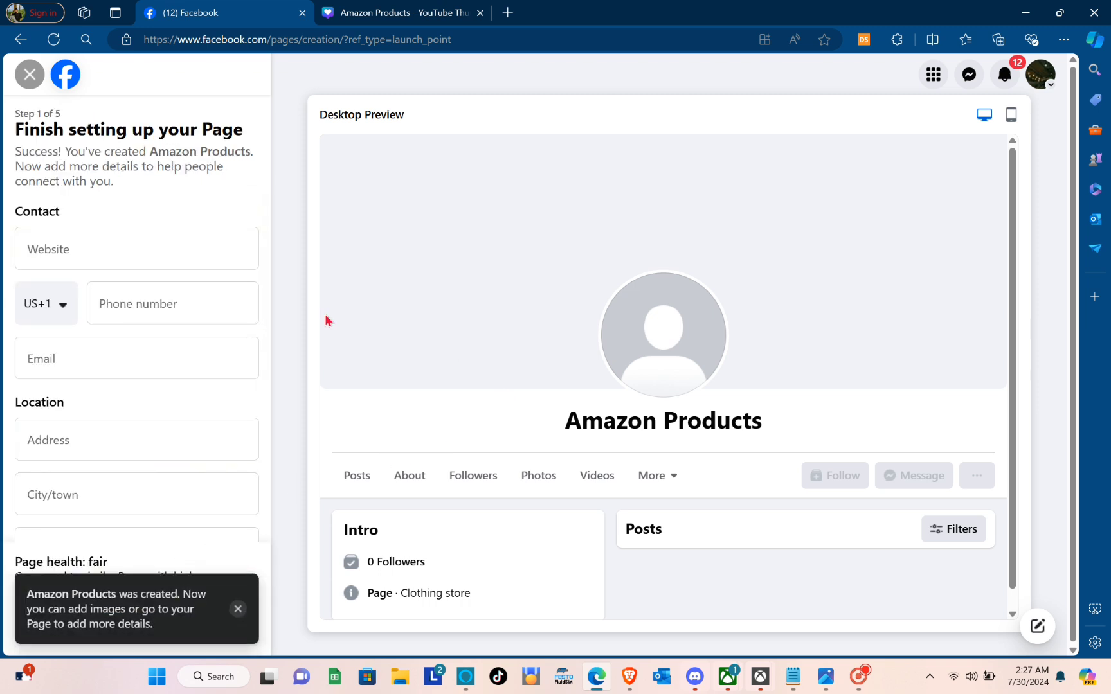
{"action": "left_click", "coordinate": [113, 236]}
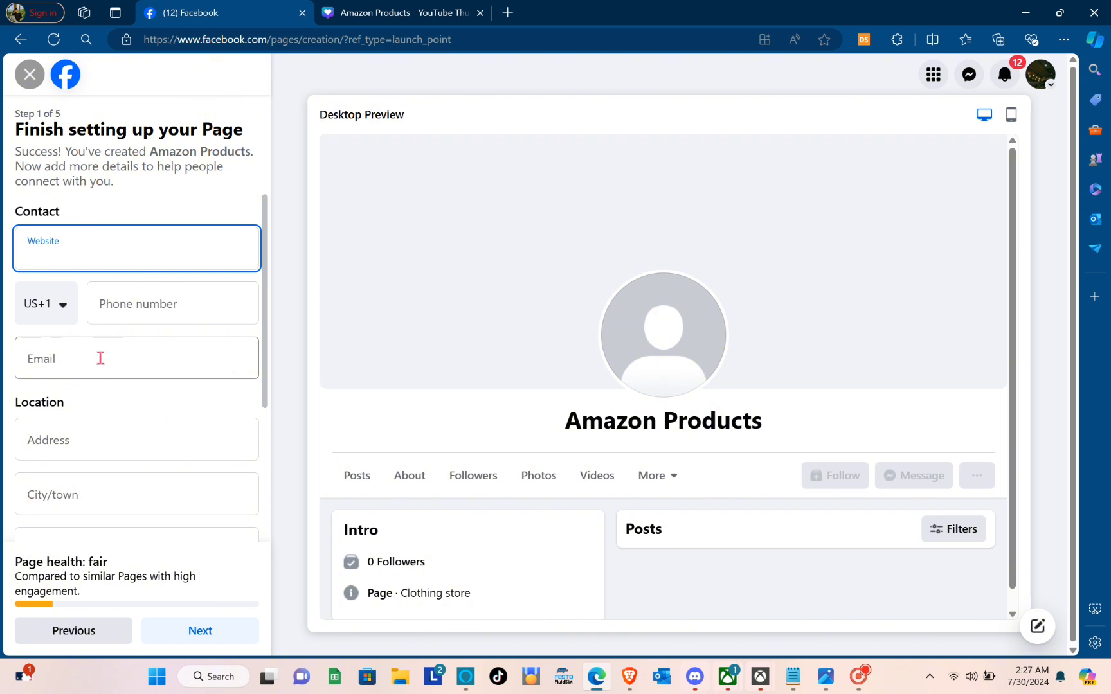
{"action": "scroll", "coordinate": [100, 358], "scroll_direction": "down", "scroll_amount": 3}
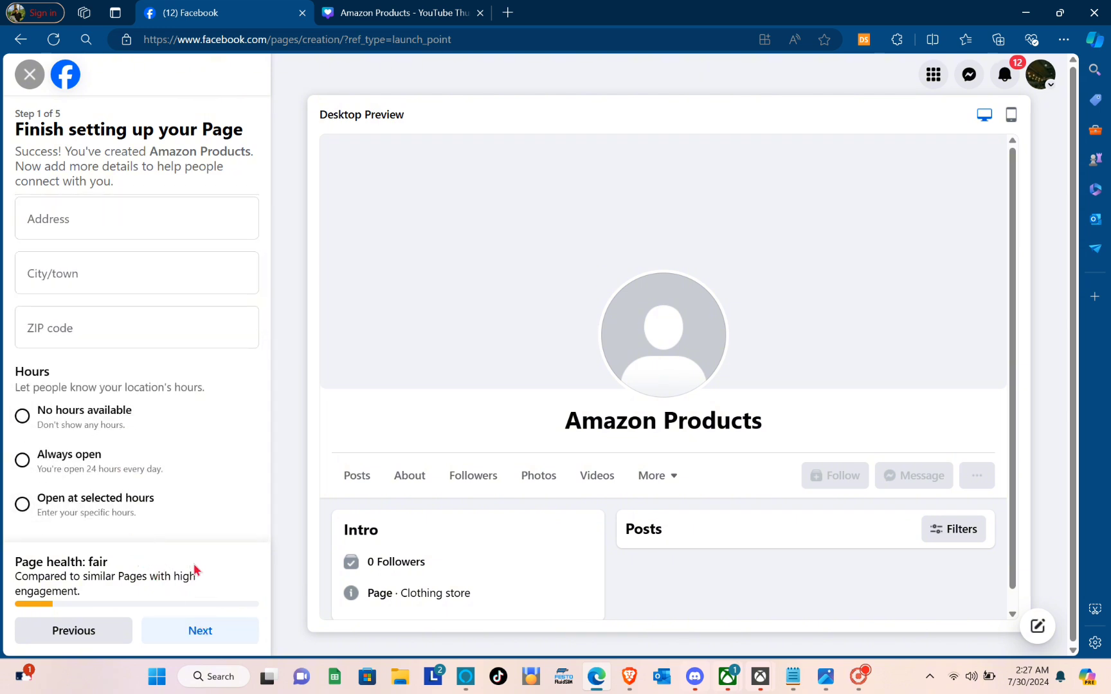
{"action": "left_click", "coordinate": [22, 461]}
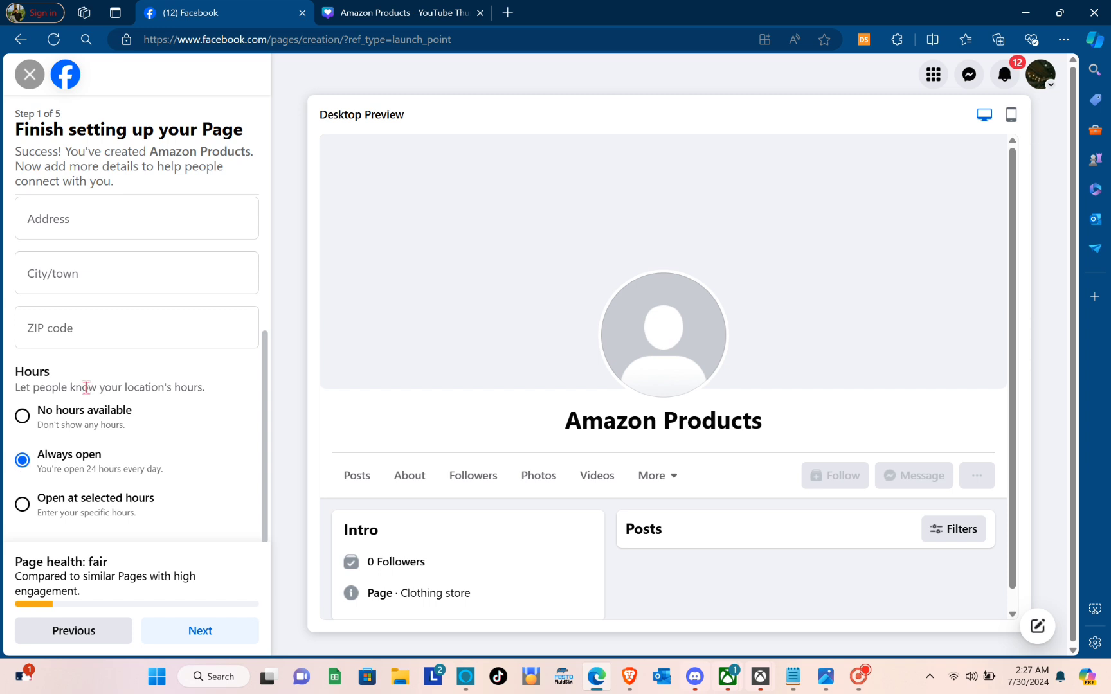
{"action": "scroll", "coordinate": [86, 388], "scroll_direction": "up", "scroll_amount": 3}
{"action": "scroll", "coordinate": [86, 388], "scroll_direction": "down", "scroll_amount": 1}
{"action": "scroll", "coordinate": [85, 388], "scroll_direction": "up", "scroll_amount": 3}
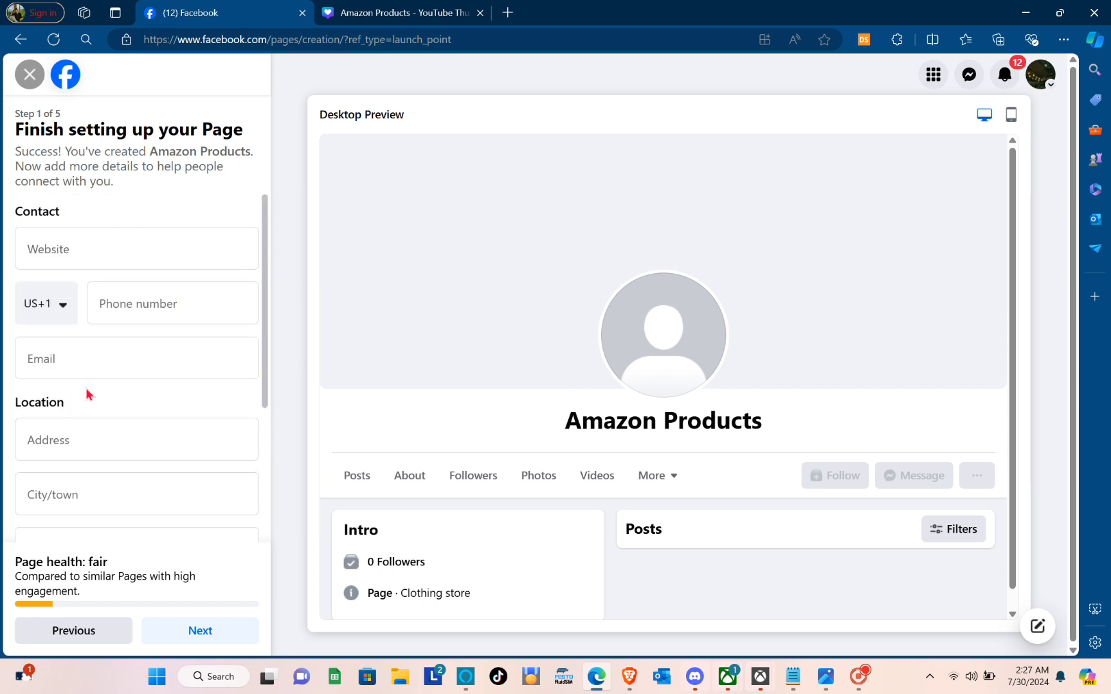
Step: Fill contact details from saved info, dropping the phone's leading zero and using Philippines' country code
{"action": "left_click", "coordinate": [98, 304]}
{"action": "left_click", "coordinate": [103, 306]}
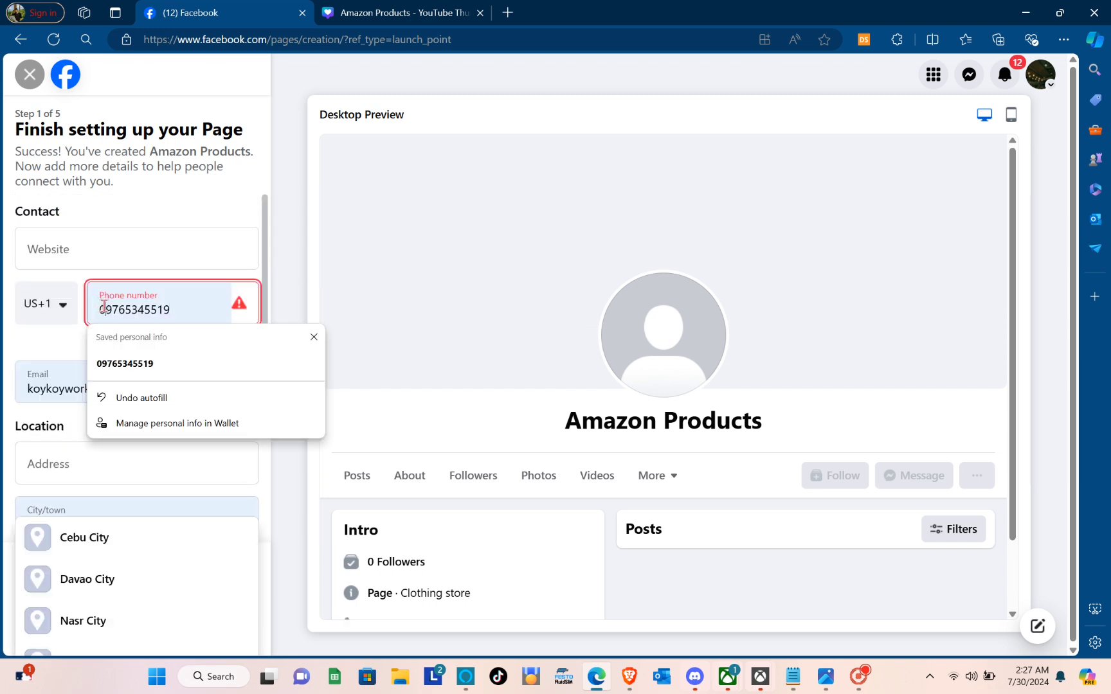
{"action": "key", "text": "BackSpace"}
{"action": "left_click", "coordinate": [38, 305]}
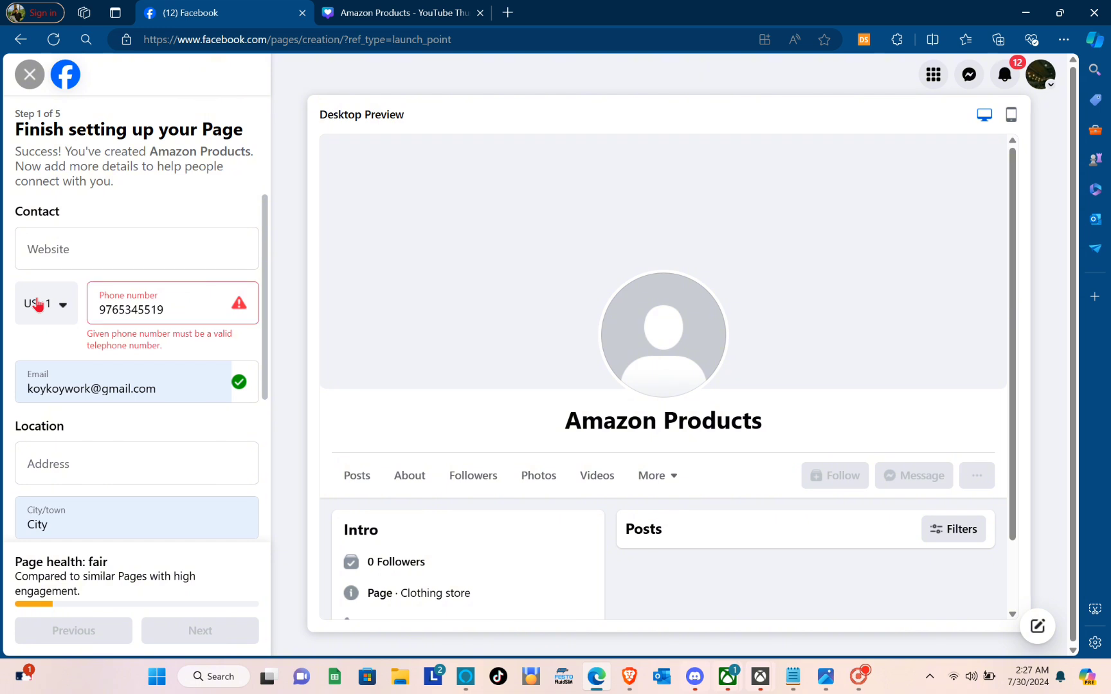
{"action": "left_click", "coordinate": [62, 310]}
{"action": "left_click", "coordinate": [62, 310]}
{"action": "key", "text": "p"}
{"action": "key", "text": "i"}
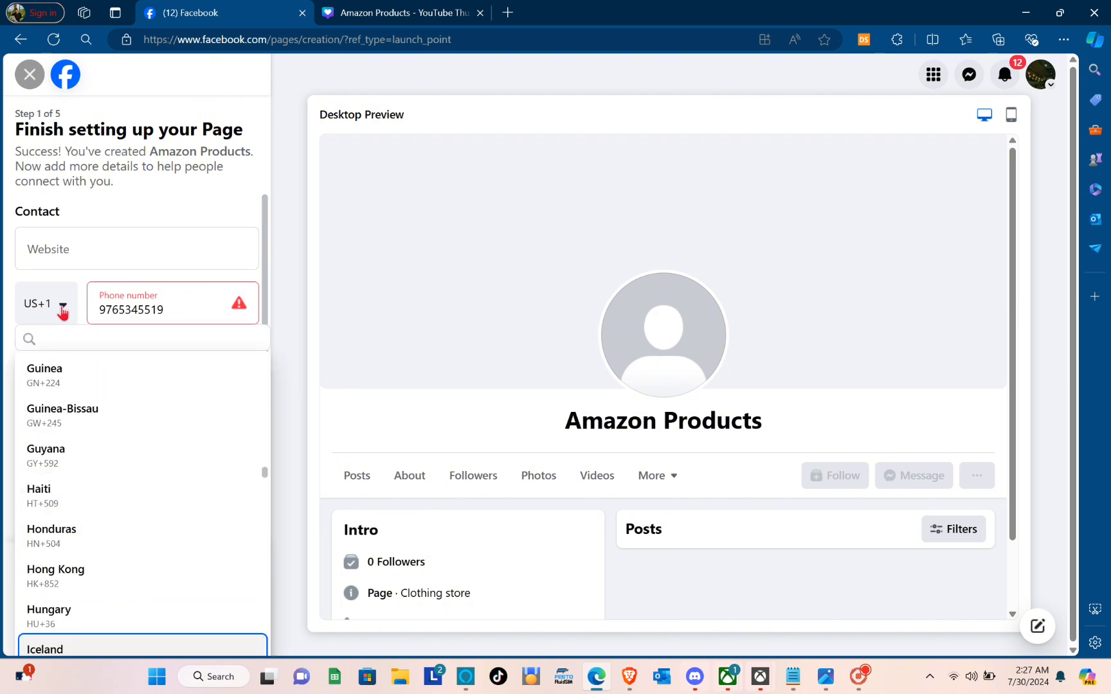
{"action": "scroll", "coordinate": [102, 489], "scroll_direction": "down", "scroll_amount": 6}
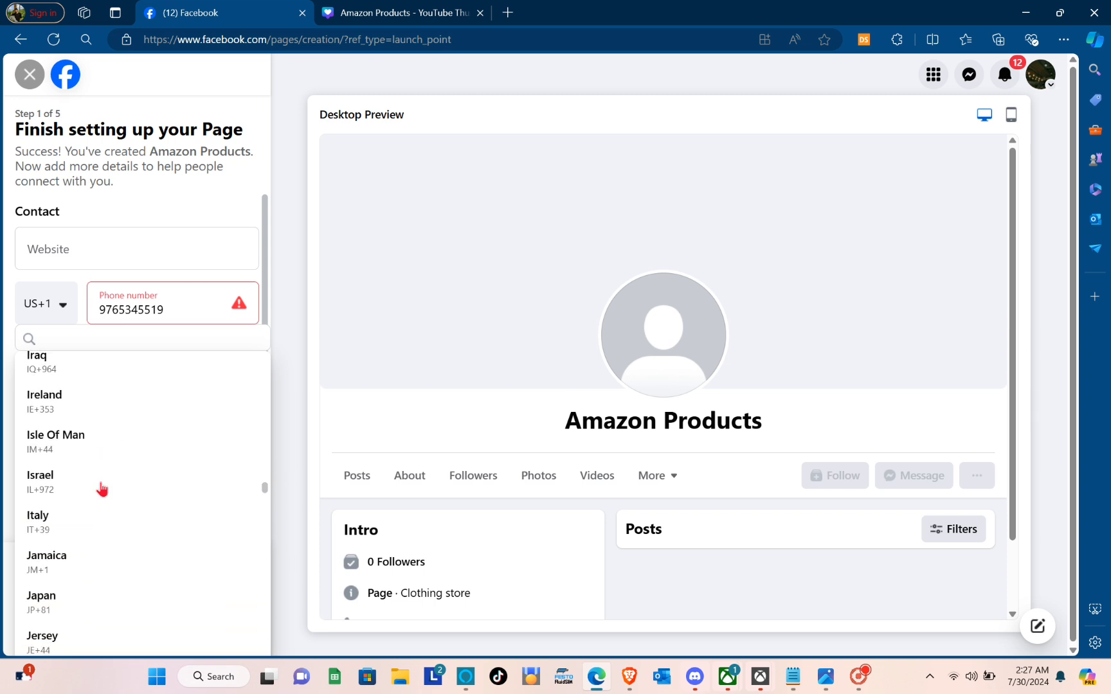
{"action": "left_click", "coordinate": [63, 310]}
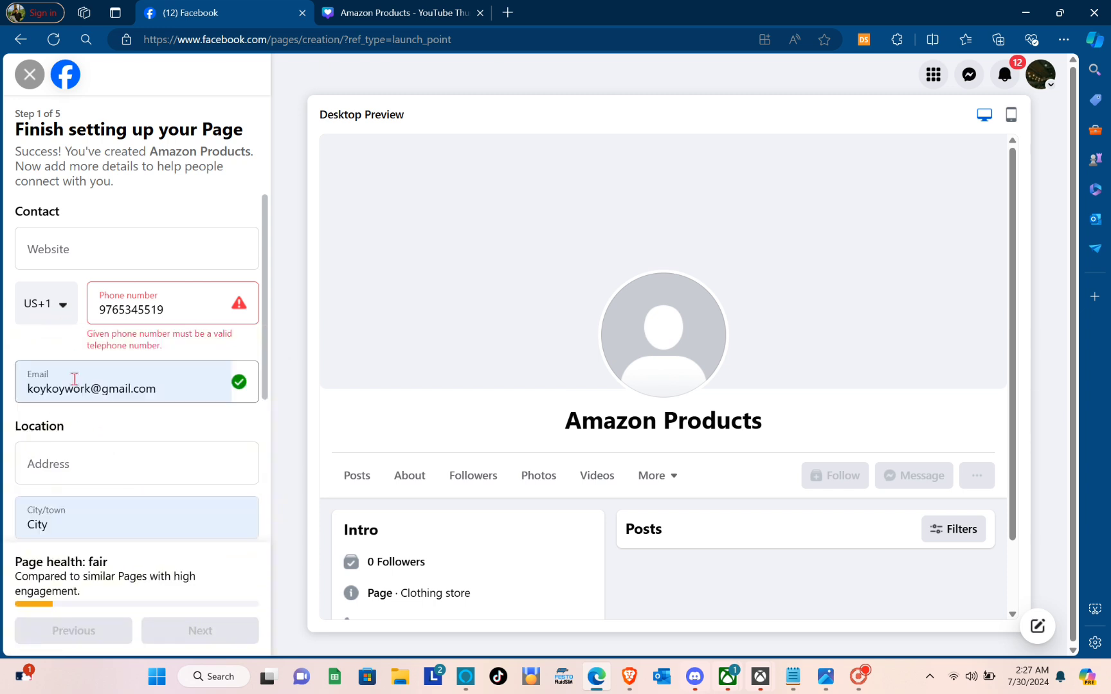
{"action": "left_click", "coordinate": [62, 310]}
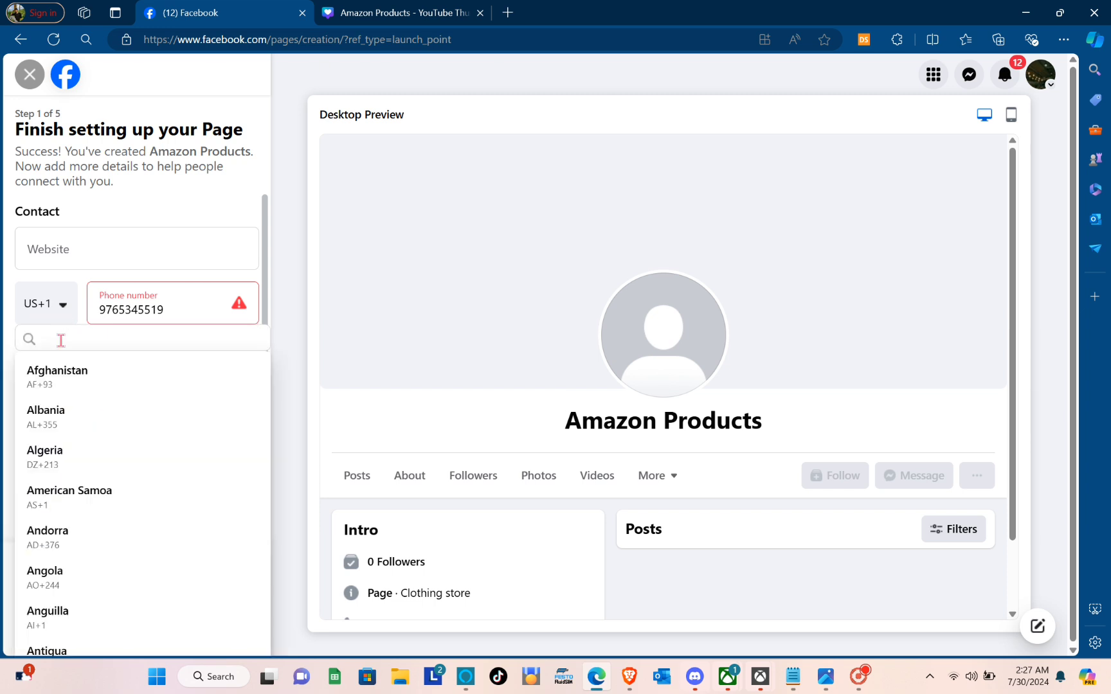
{"action": "type", "text": "phi"}
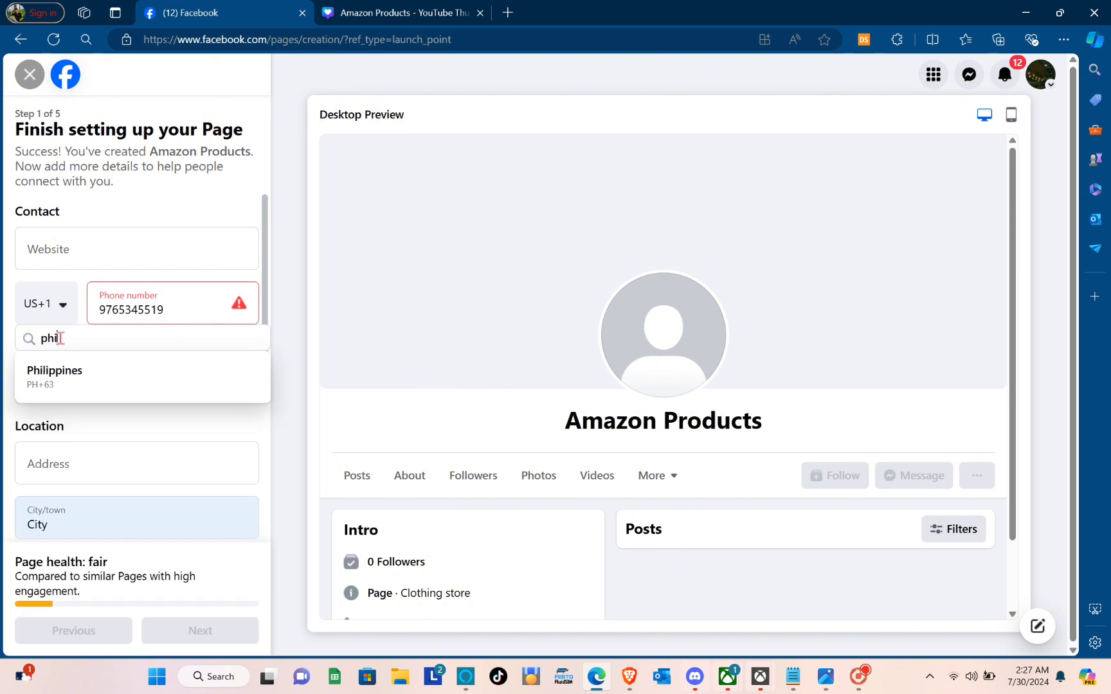
{"action": "left_click", "coordinate": [40, 383]}
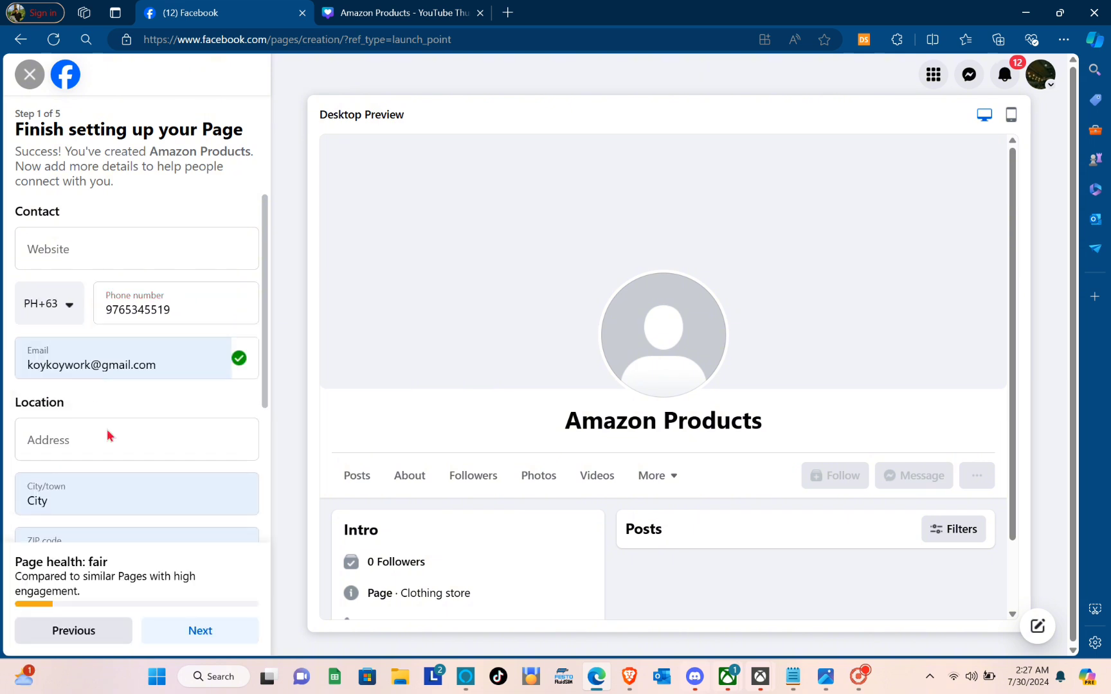
Step: Submit the Step 1 location, contact and hours details to reach Customize your Page
{"action": "scroll", "coordinate": [110, 437], "scroll_direction": "down", "scroll_amount": 1}
{"action": "scroll", "coordinate": [90, 424], "scroll_direction": "down", "scroll_amount": 2}
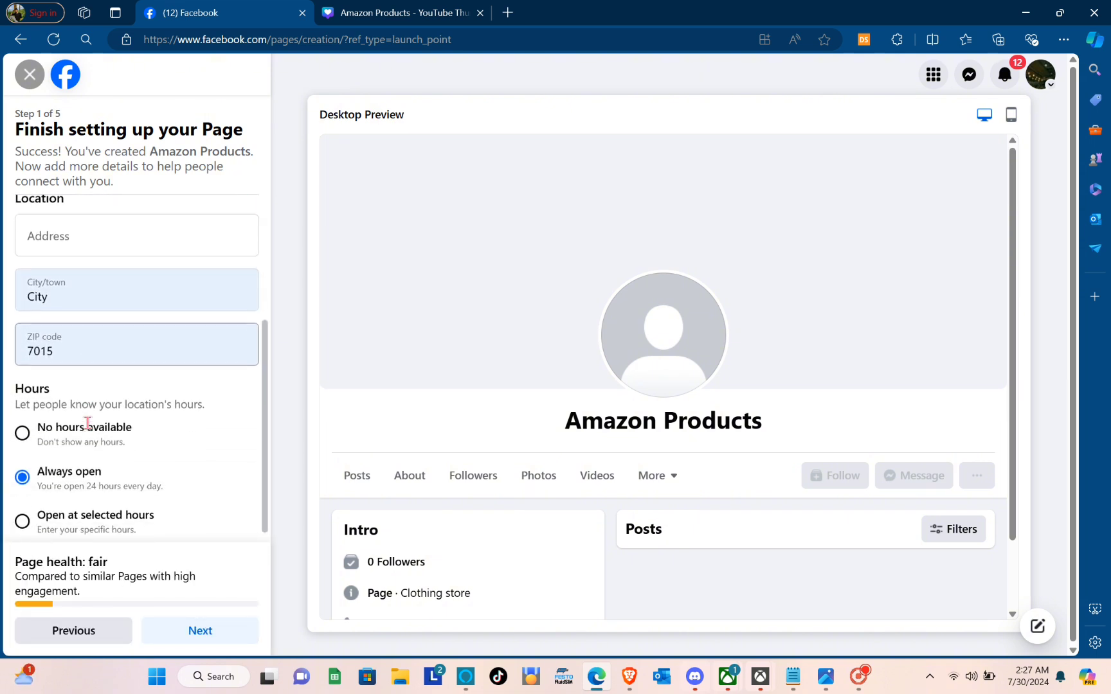
{"action": "left_click", "coordinate": [183, 630]}
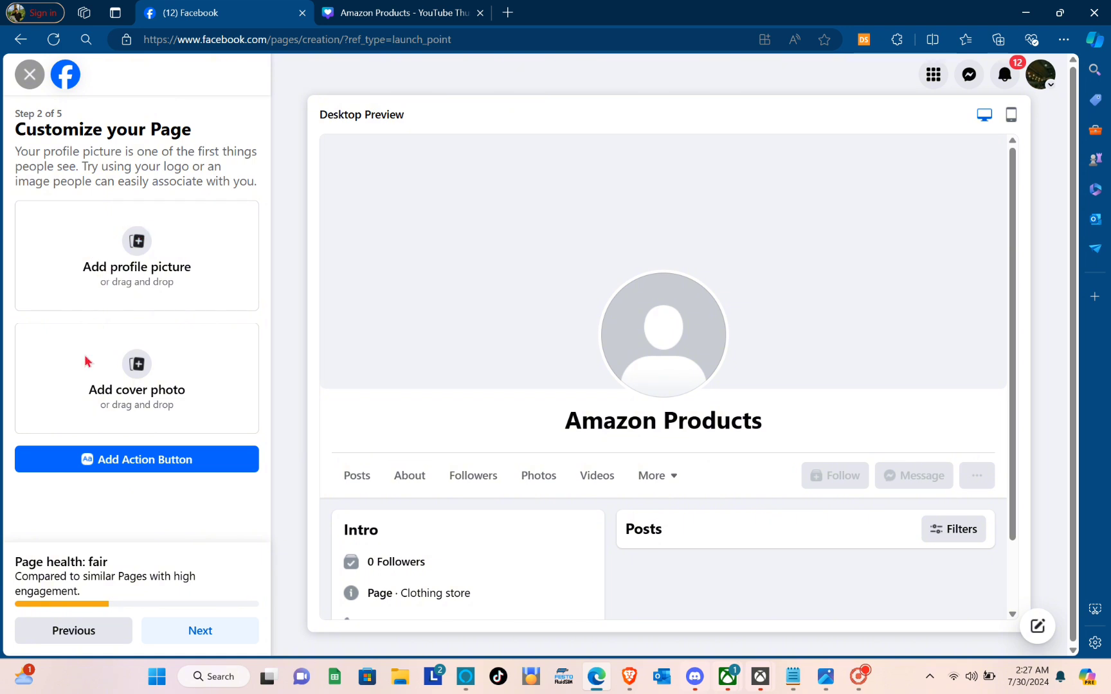
Step: Browse the Home folder for a cover photo image without choosing one
{"action": "left_click", "coordinate": [136, 384]}
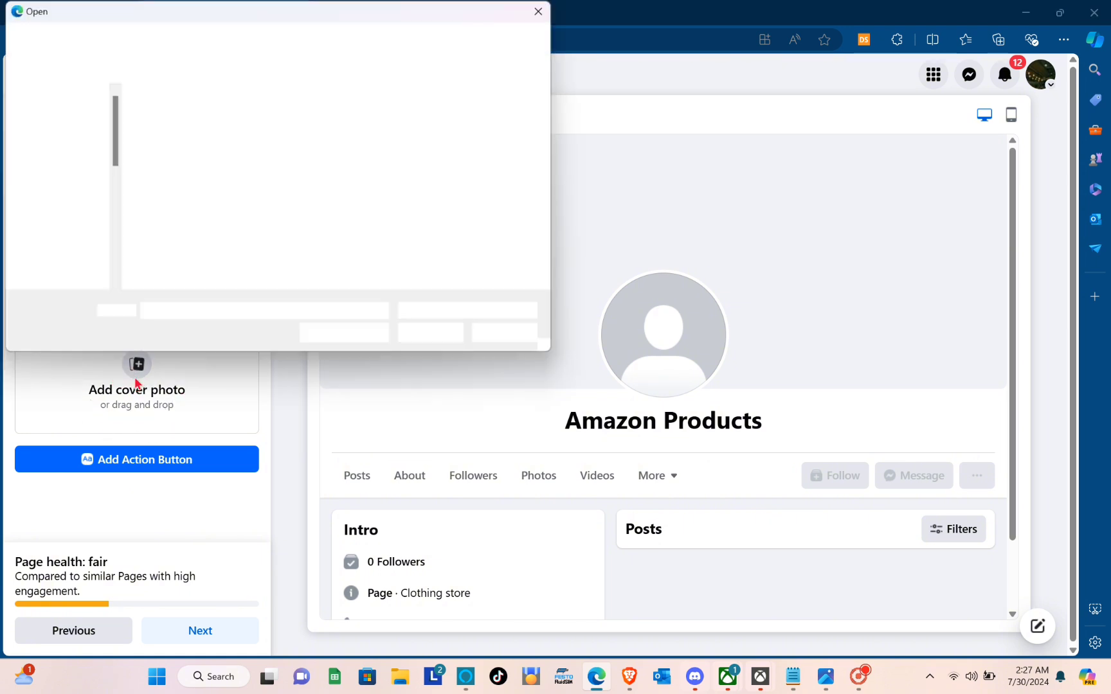
{"action": "scroll", "coordinate": [176, 206], "scroll_direction": "down", "scroll_amount": 10}
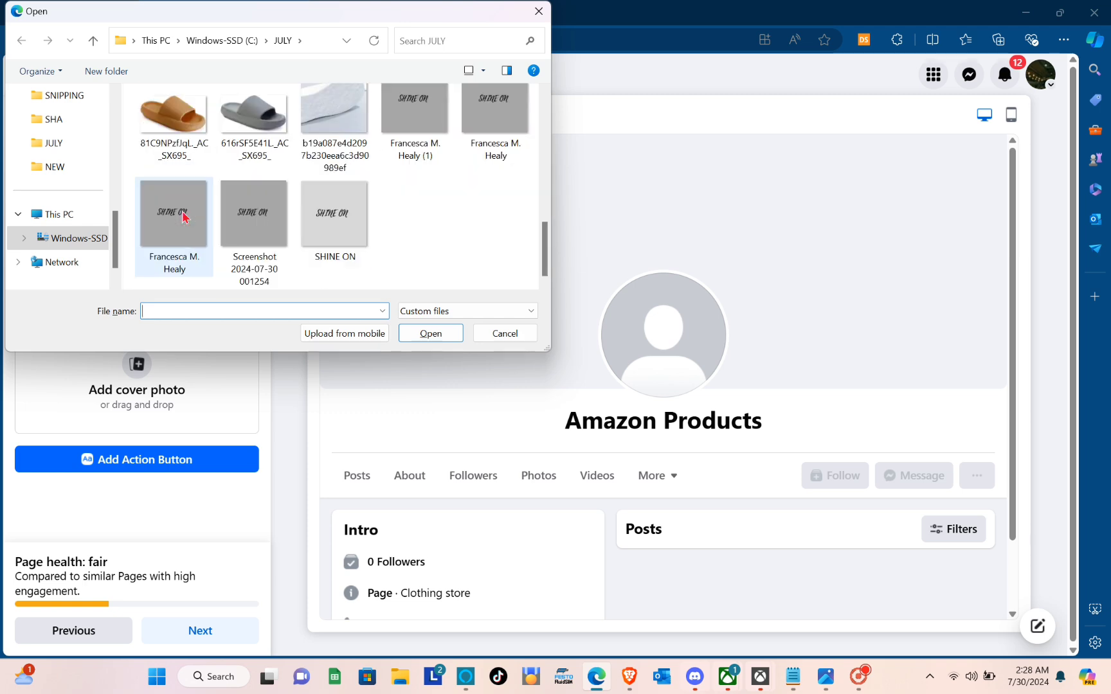
{"action": "scroll", "coordinate": [183, 215], "scroll_direction": "up", "scroll_amount": 8}
{"action": "scroll", "coordinate": [184, 217], "scroll_direction": "up", "scroll_amount": 3}
{"action": "scroll", "coordinate": [184, 218], "scroll_direction": "down", "scroll_amount": 10}
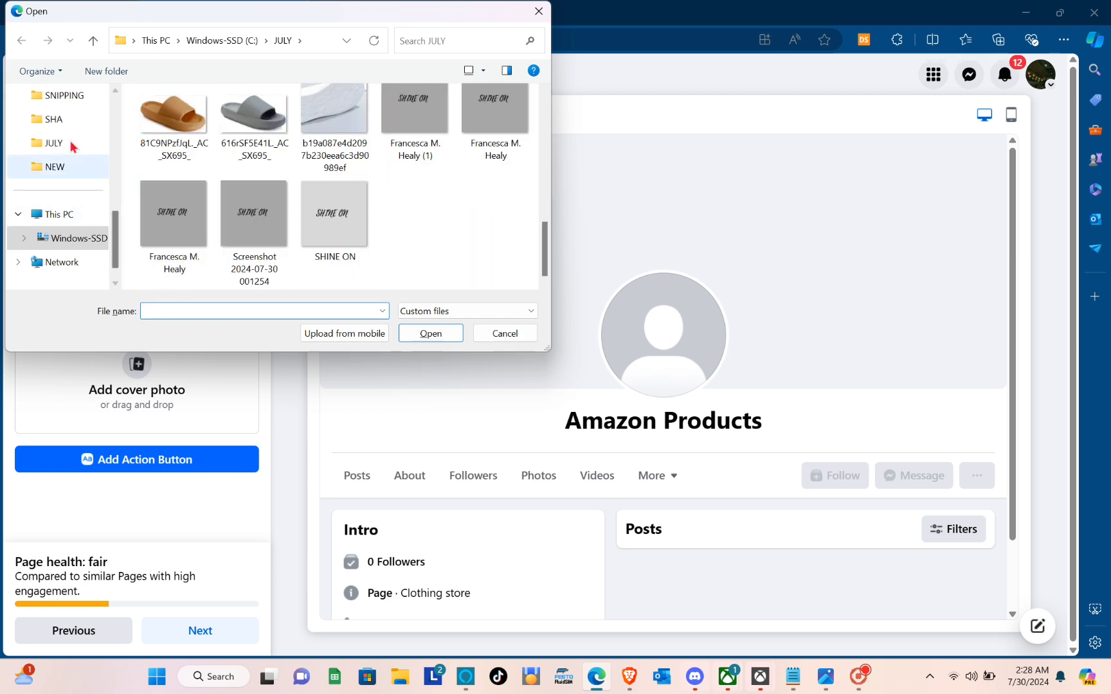
{"action": "scroll", "coordinate": [69, 135], "scroll_direction": "up", "scroll_amount": 5}
{"action": "left_click", "coordinate": [60, 101]}
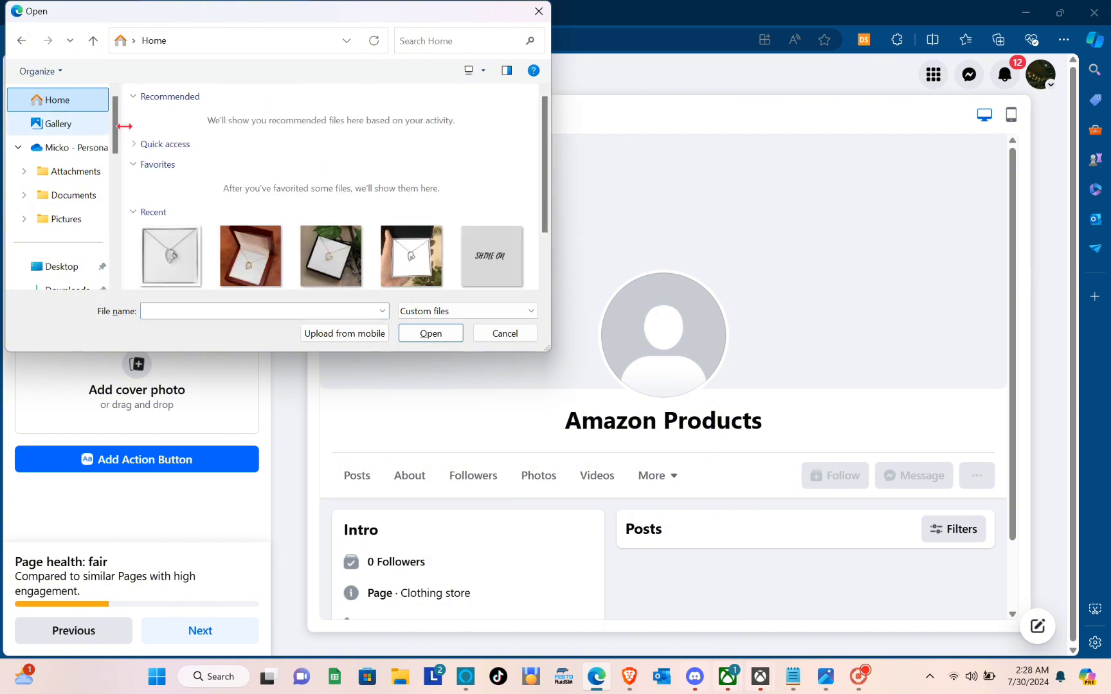
{"action": "scroll", "coordinate": [215, 146], "scroll_direction": "down", "scroll_amount": 3}
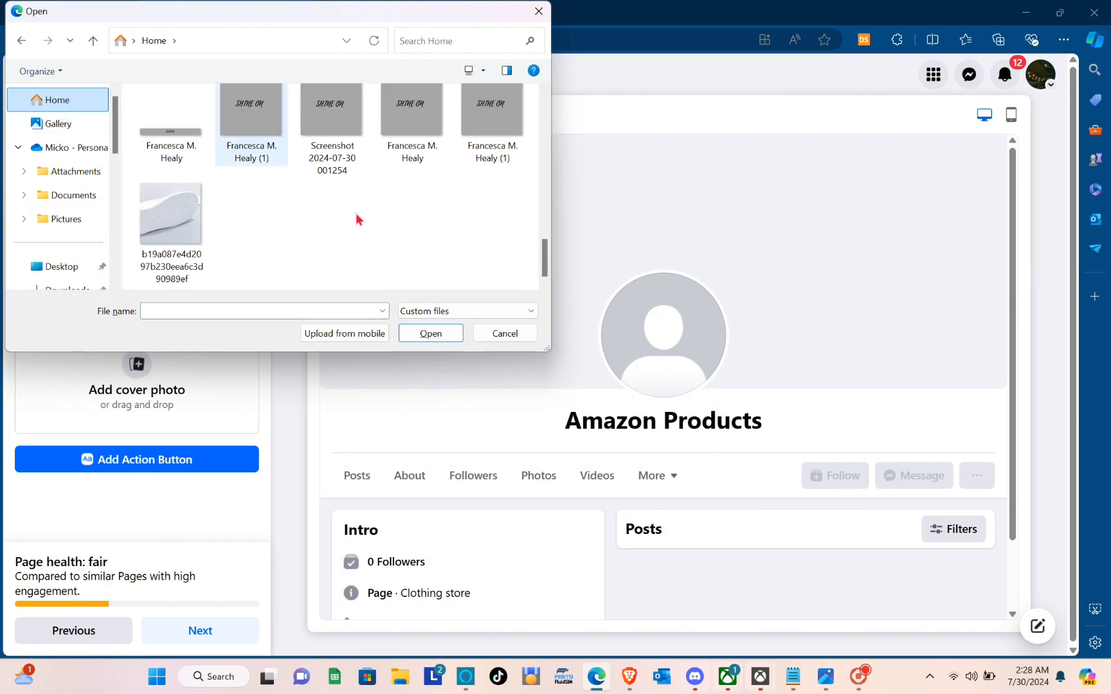
Step: Cancel the file picker and open sharing options on the Amazon Products Canva design
{"action": "left_click_drag", "start_coordinate": [526, 20], "coordinate": [536, 20]}
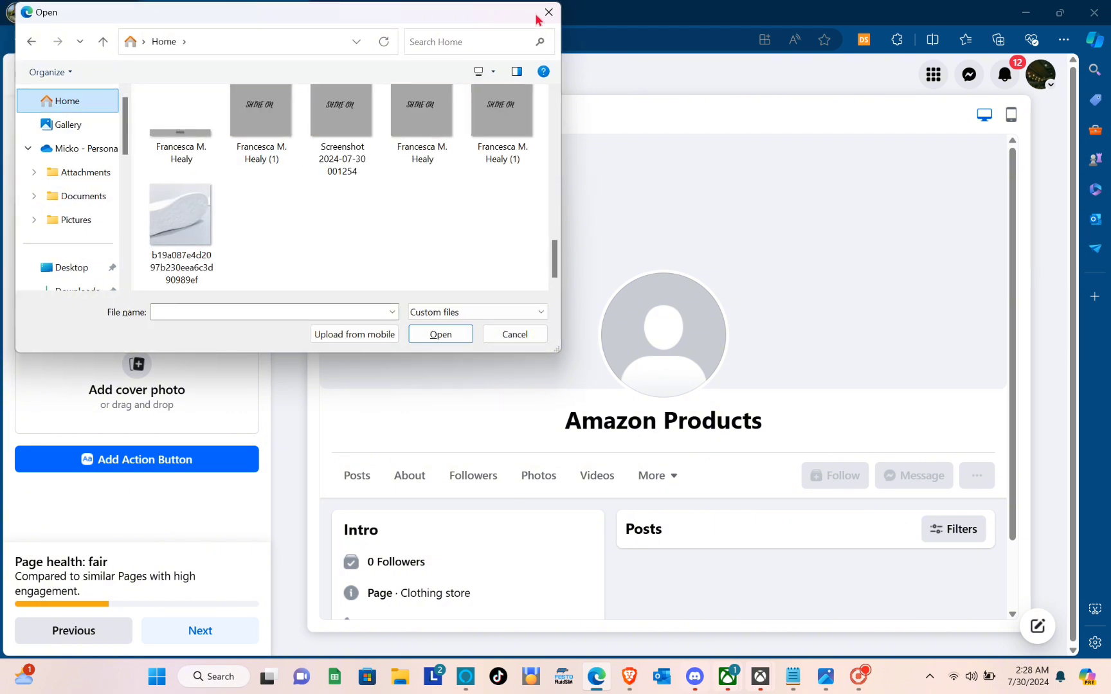
{"action": "left_click", "coordinate": [543, 14]}
{"action": "left_click", "coordinate": [424, 14]}
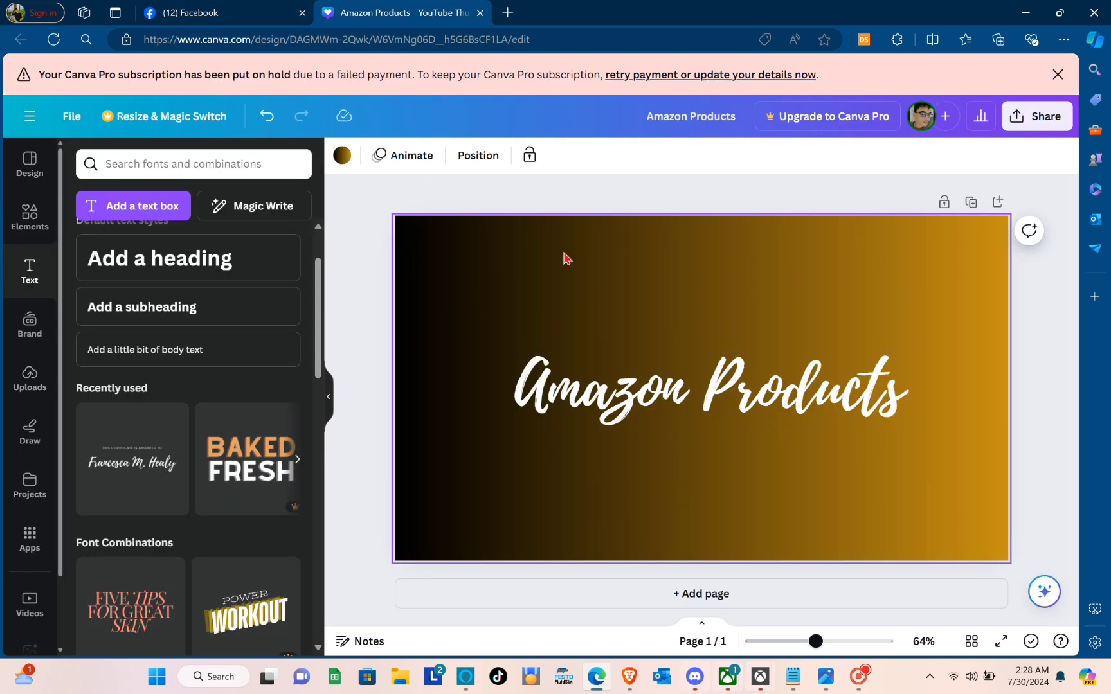
{"action": "left_click", "coordinate": [1033, 126]}
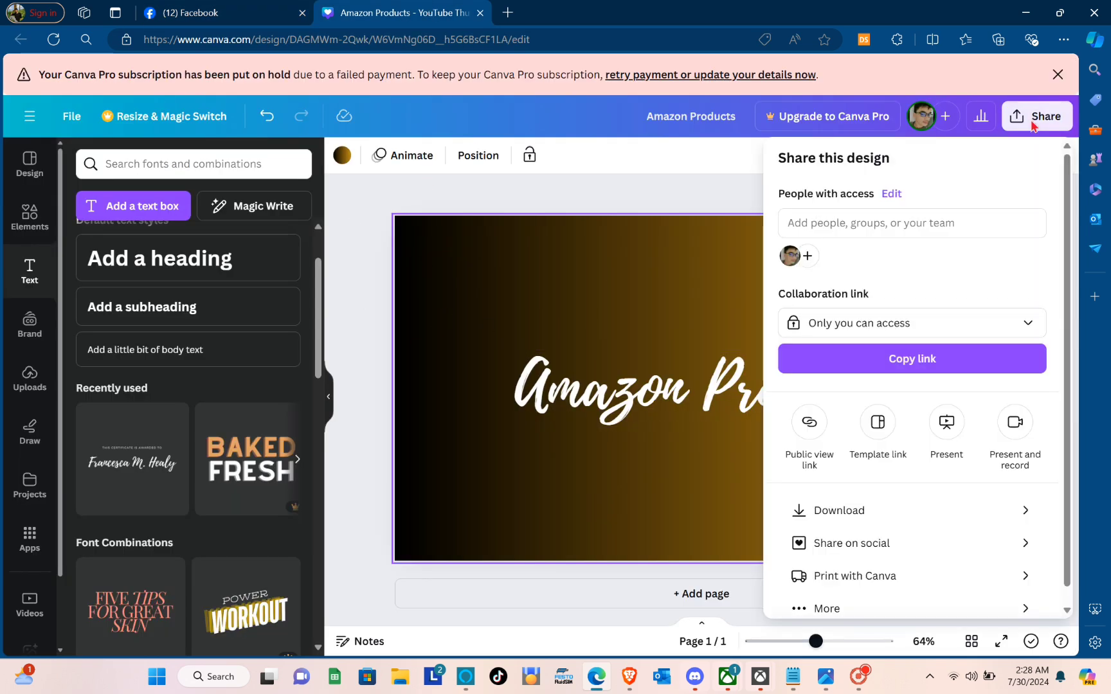
Step: Download the Amazon Products design as a PNG and show it in its Downloads folder
{"action": "left_click", "coordinate": [841, 510]}
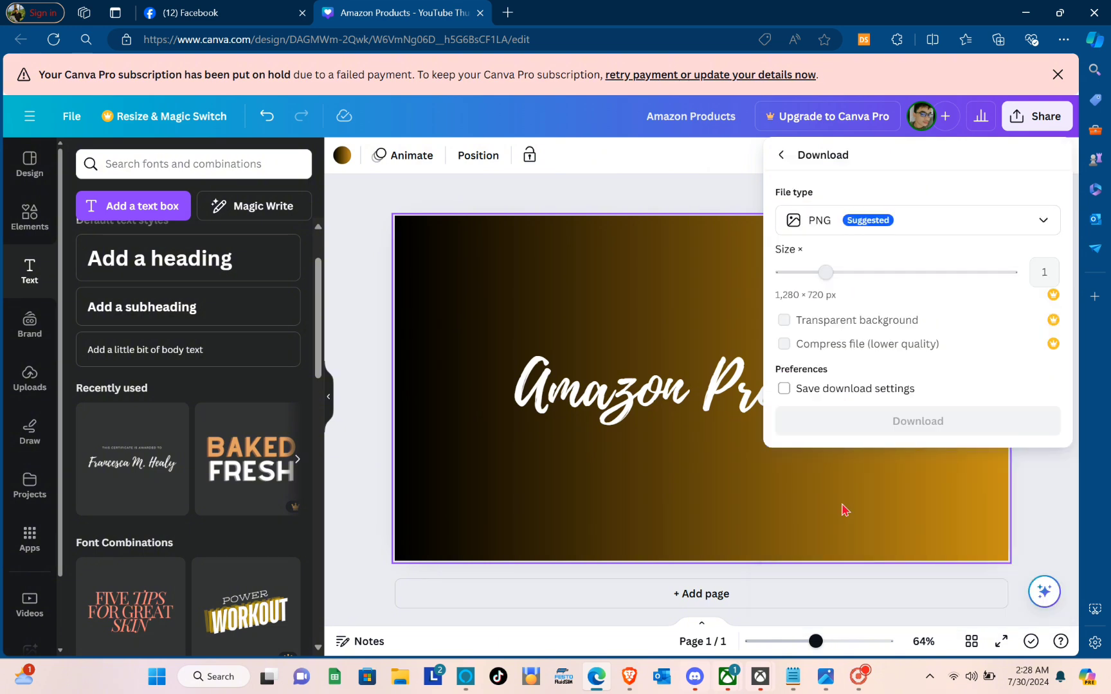
{"action": "left_click", "coordinate": [898, 434]}
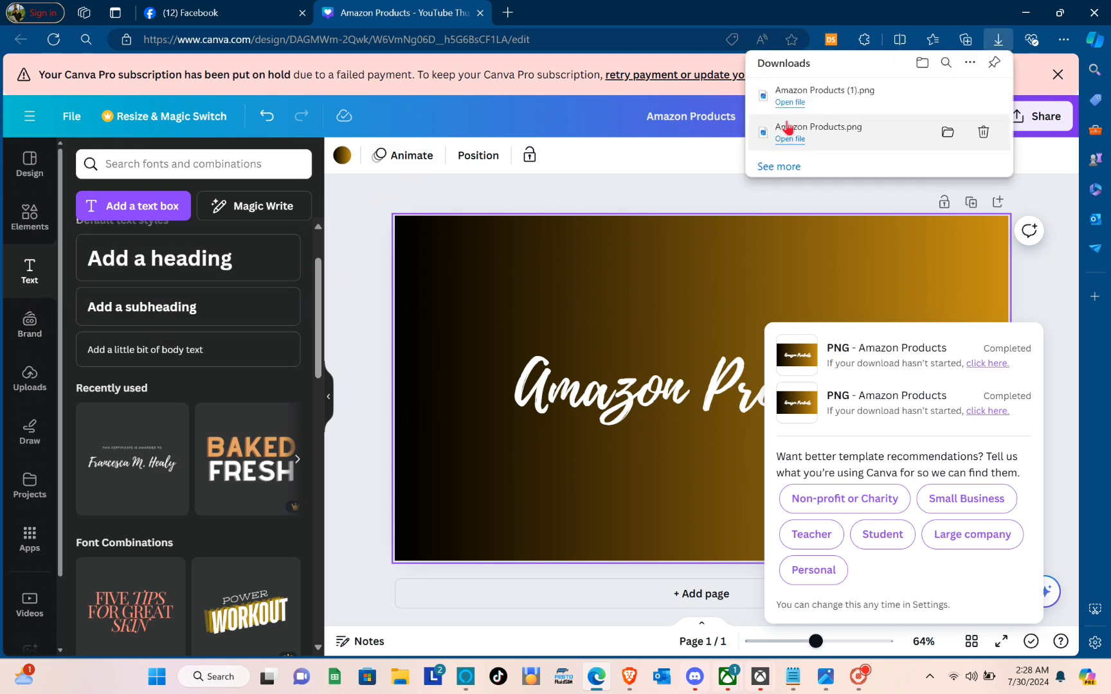
{"action": "mouse_move", "coordinate": [797, 104]}
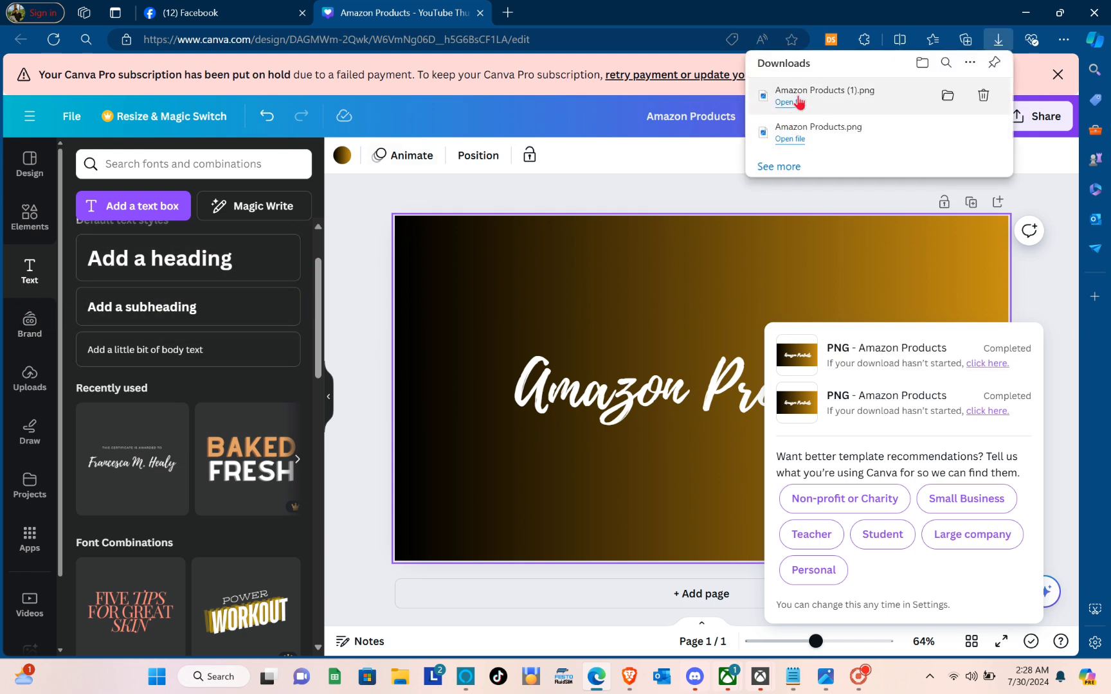
{"action": "left_click", "coordinate": [945, 101]}
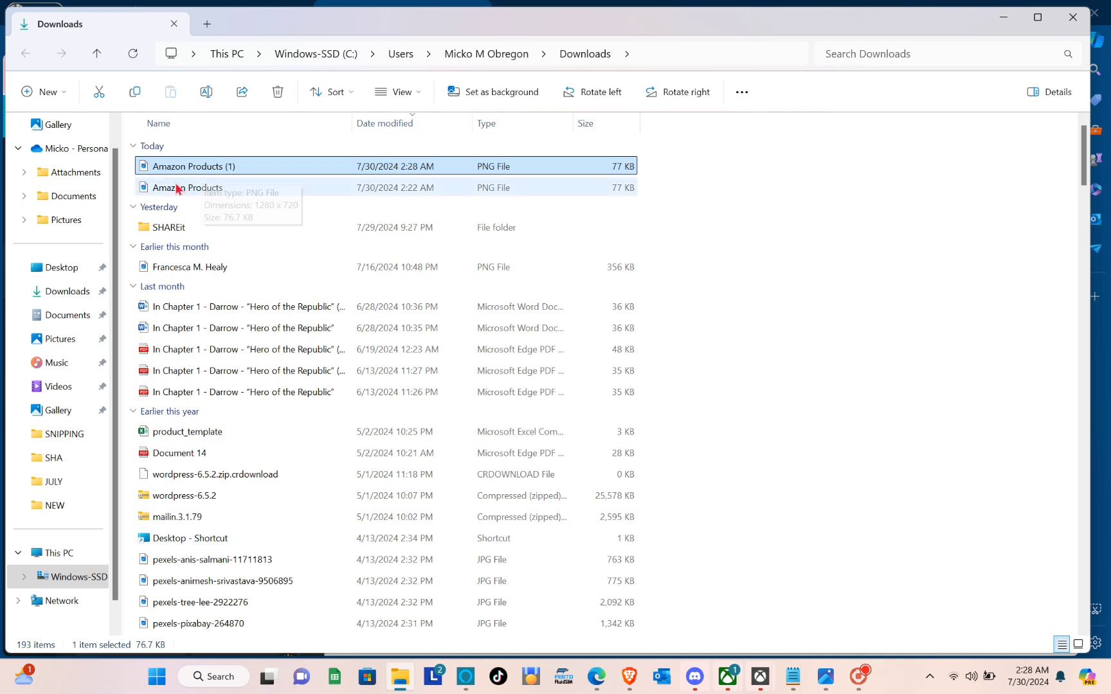
Step: Preview Amazon Products (1).png in Photos, close it, and return to the browser
{"action": "double_click", "coordinate": [217, 169]}
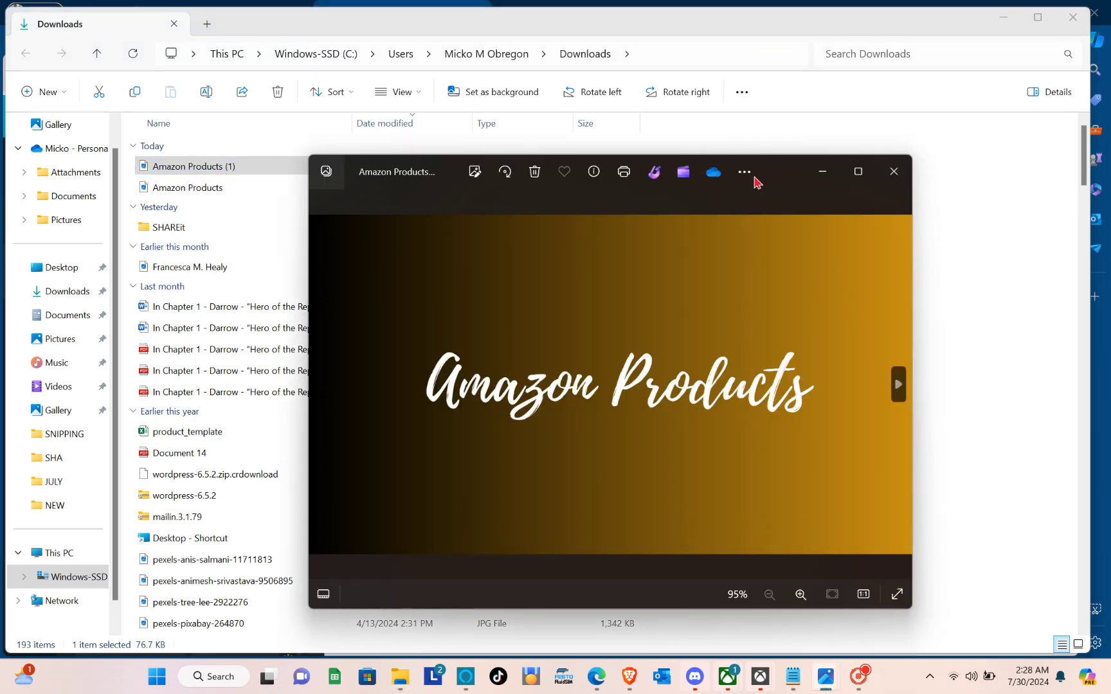
{"action": "left_click", "coordinate": [893, 171]}
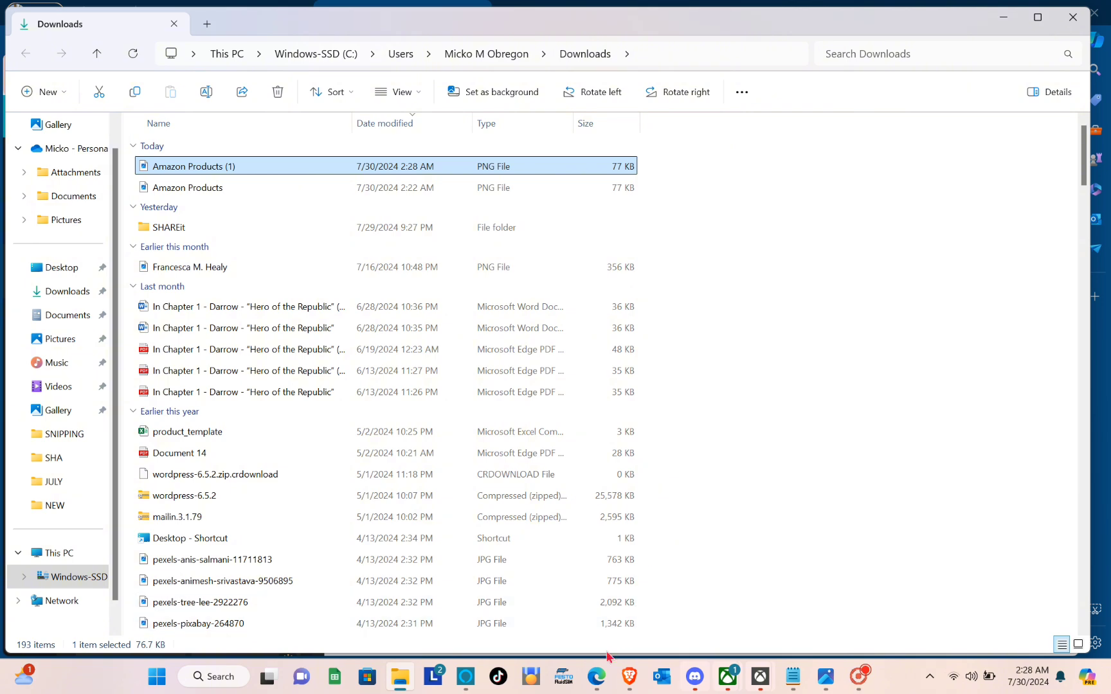
{"action": "left_click", "coordinate": [597, 676]}
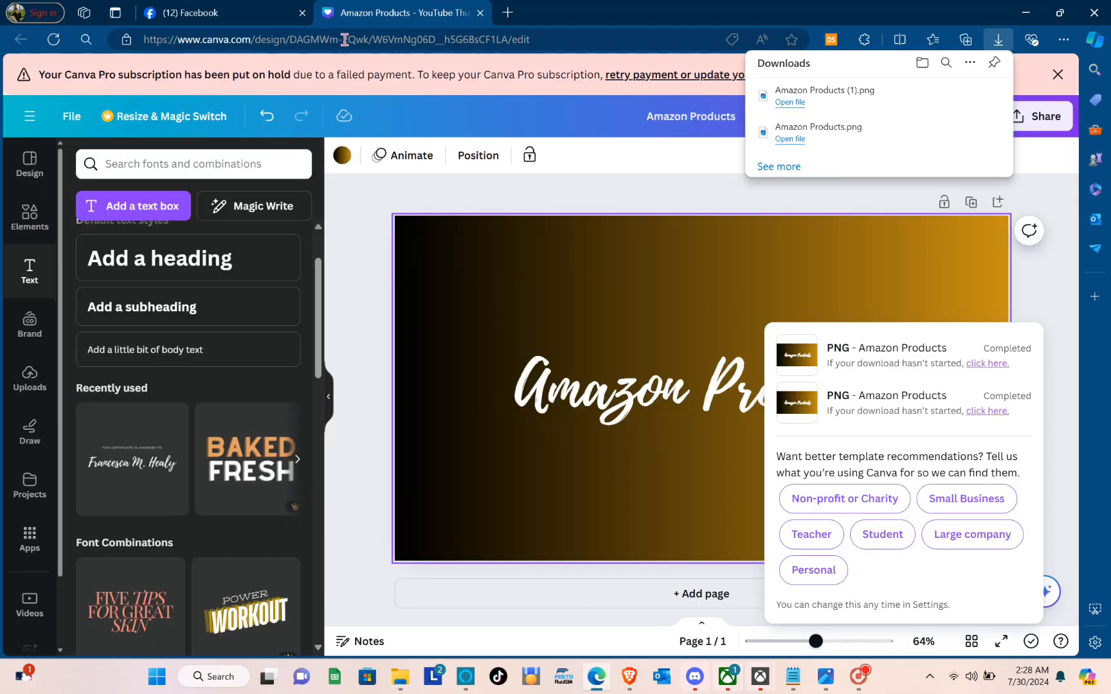
Step: Use Amazon Products (1).png as cover photo, add the box logo profile picture, continue to Step 3
{"action": "left_click", "coordinate": [194, 8]}
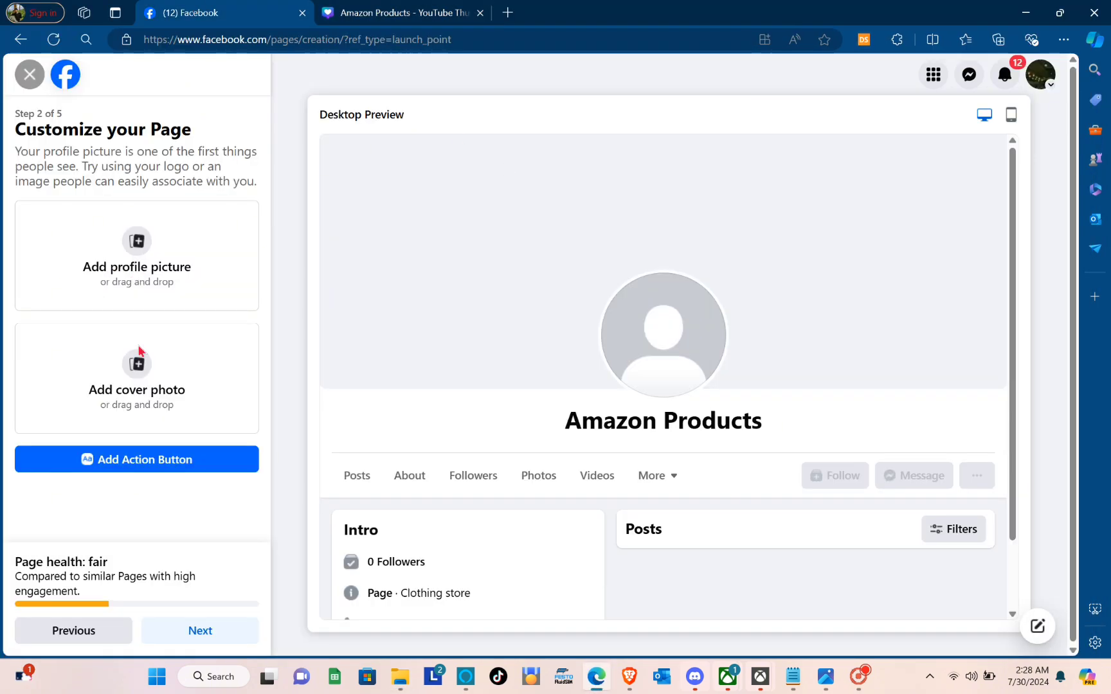
{"action": "left_click", "coordinate": [134, 376]}
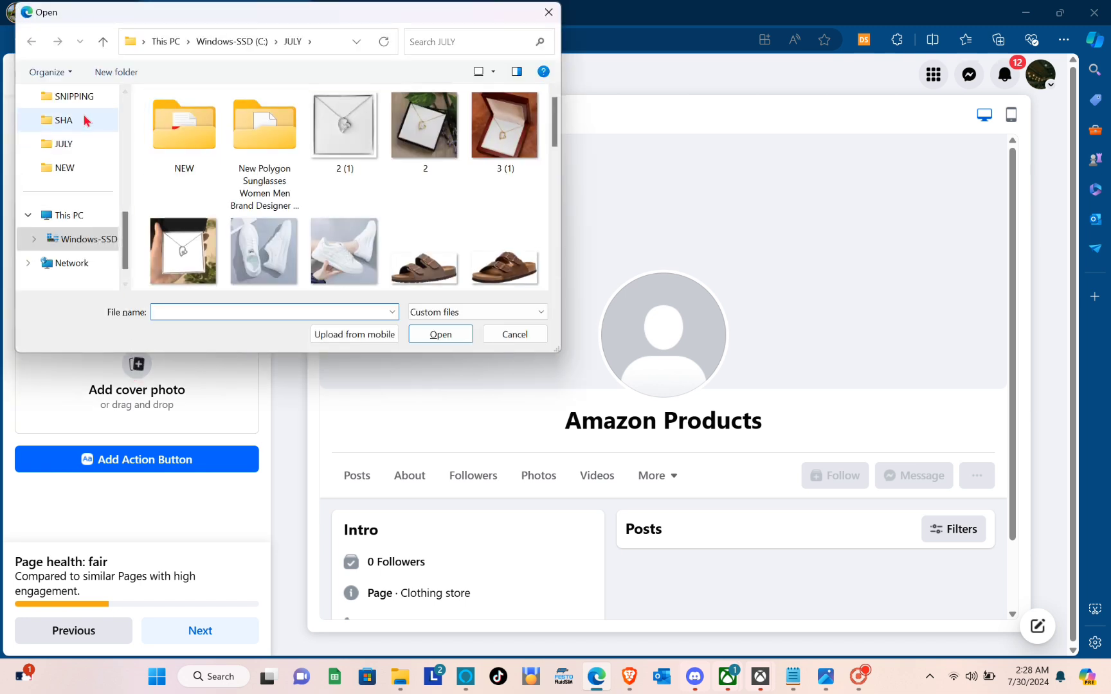
{"action": "scroll", "coordinate": [77, 129], "scroll_direction": "up", "scroll_amount": 5}
{"action": "left_click", "coordinate": [72, 102]}
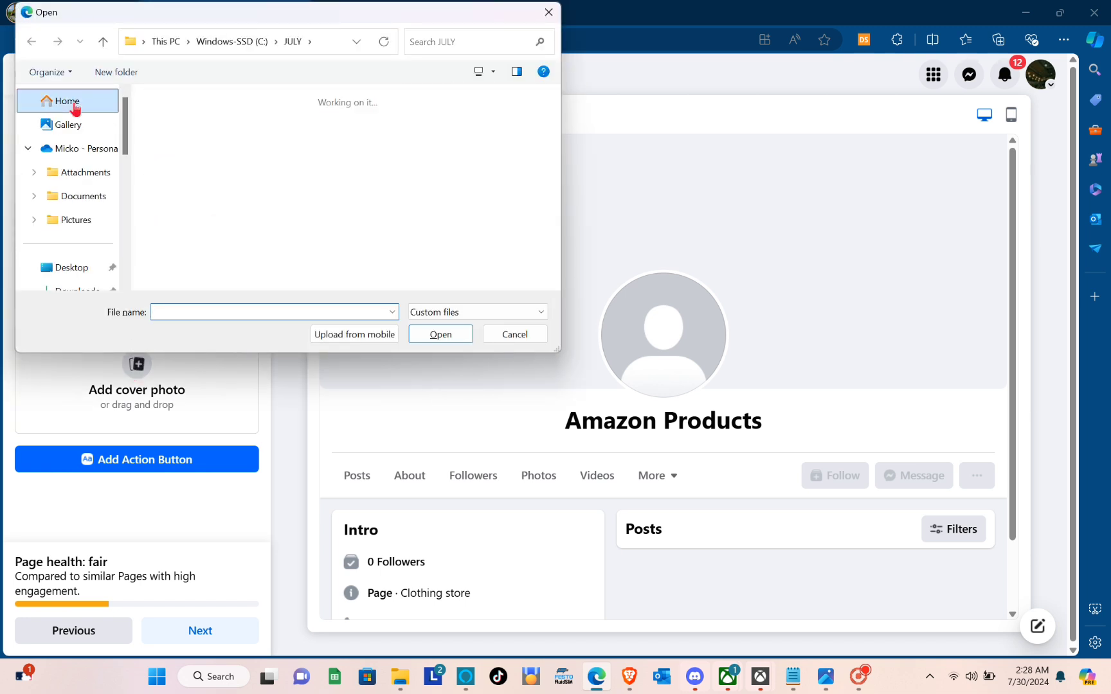
{"action": "left_click", "coordinate": [180, 260]}
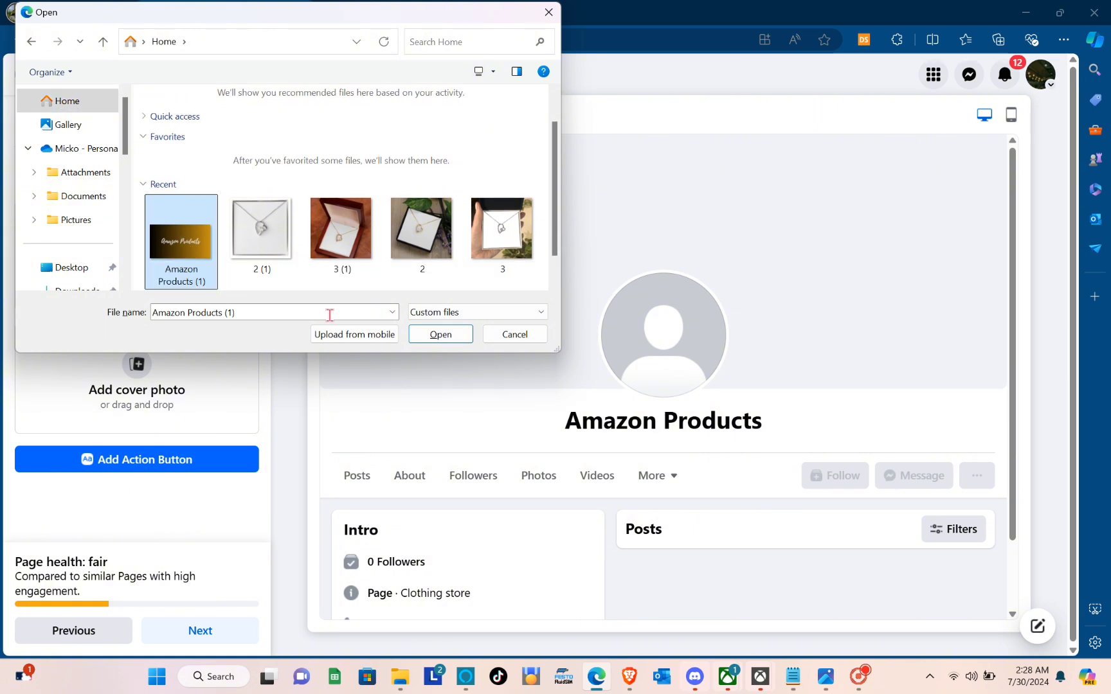
{"action": "left_click", "coordinate": [431, 338]}
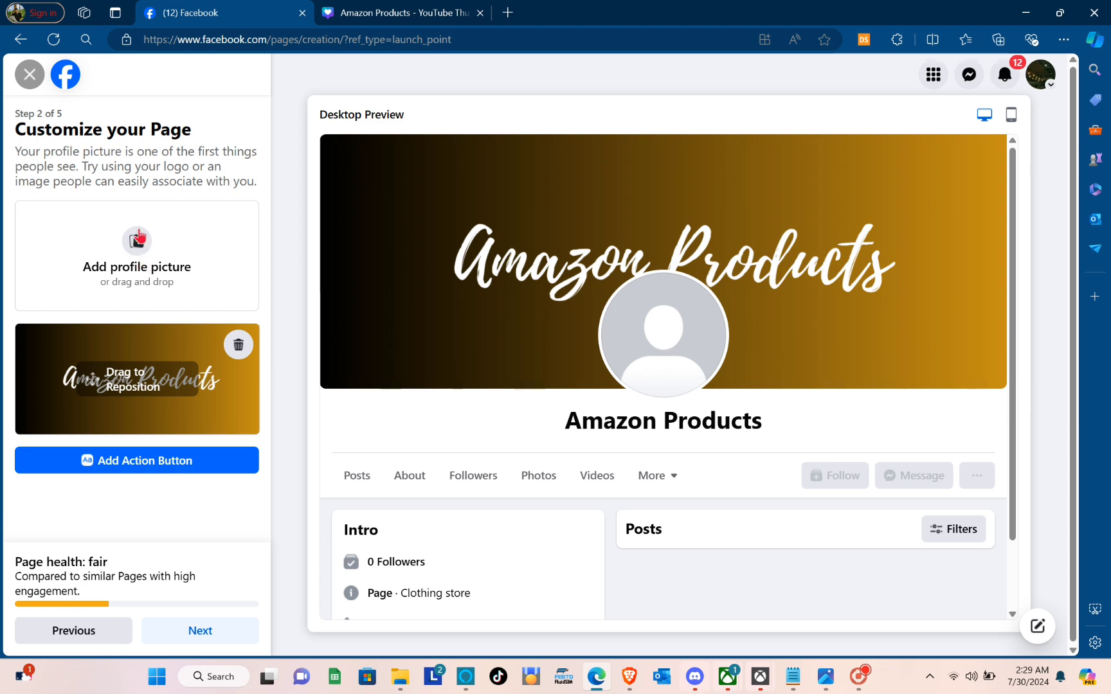
{"action": "left_click", "coordinate": [363, 8]}
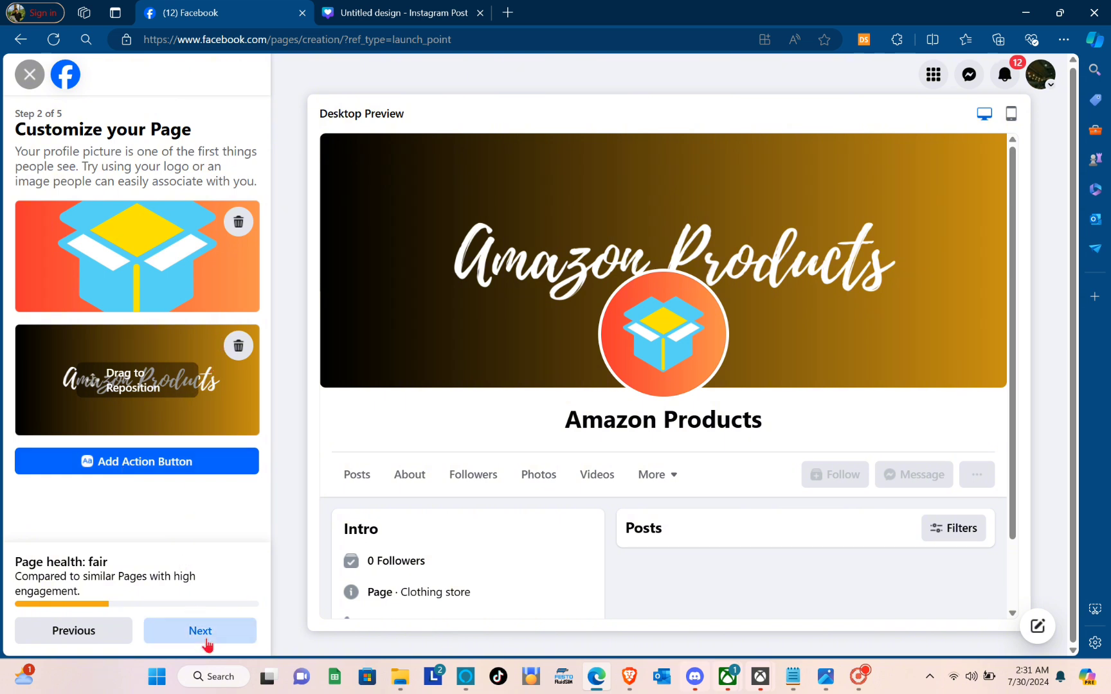
{"action": "left_click", "coordinate": [206, 637]}
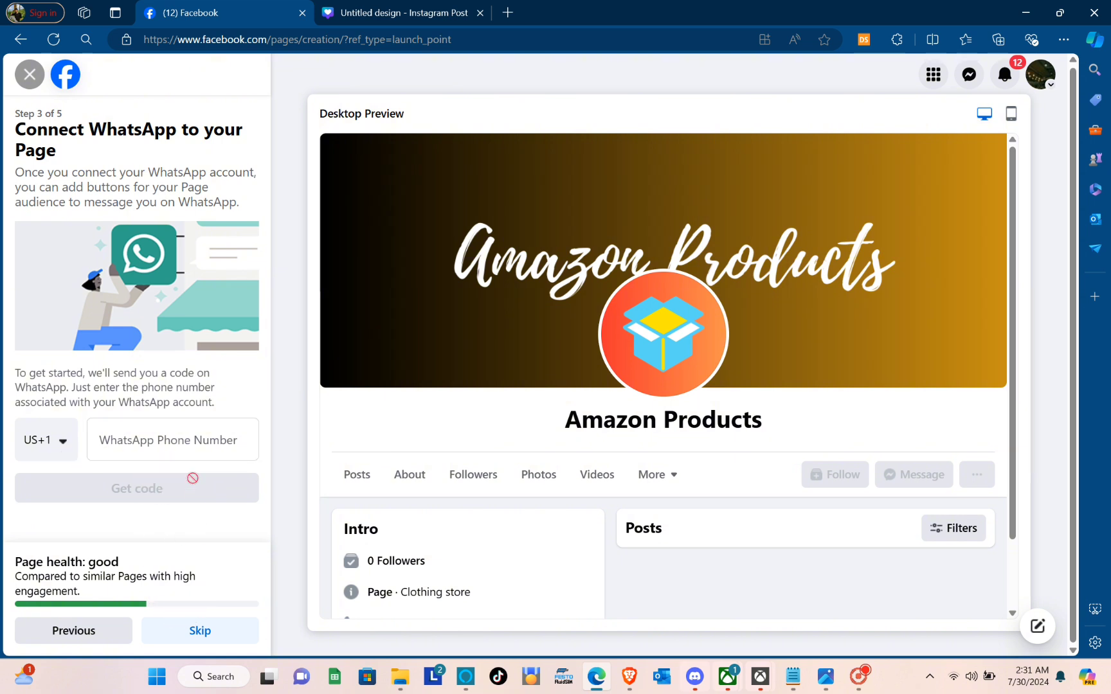
Step: Skip WhatsApp, pass the audience step, and turn on marketing and promotional emails
{"action": "left_click", "coordinate": [175, 637]}
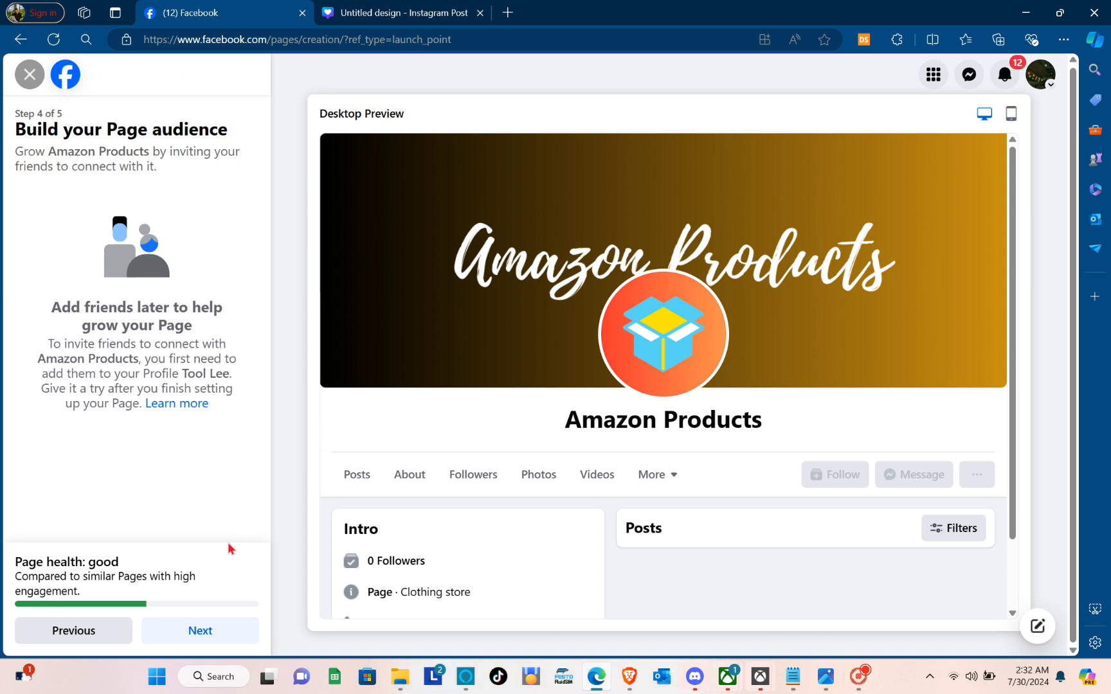
{"action": "left_click", "coordinate": [221, 629]}
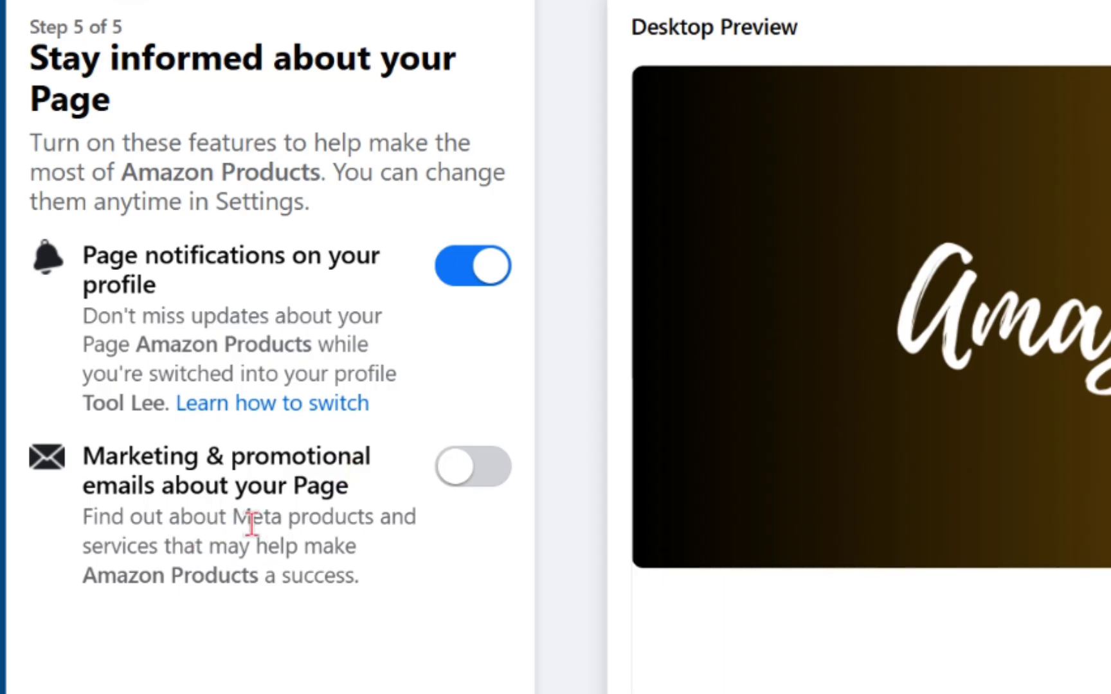
{"action": "left_click", "coordinate": [453, 483]}
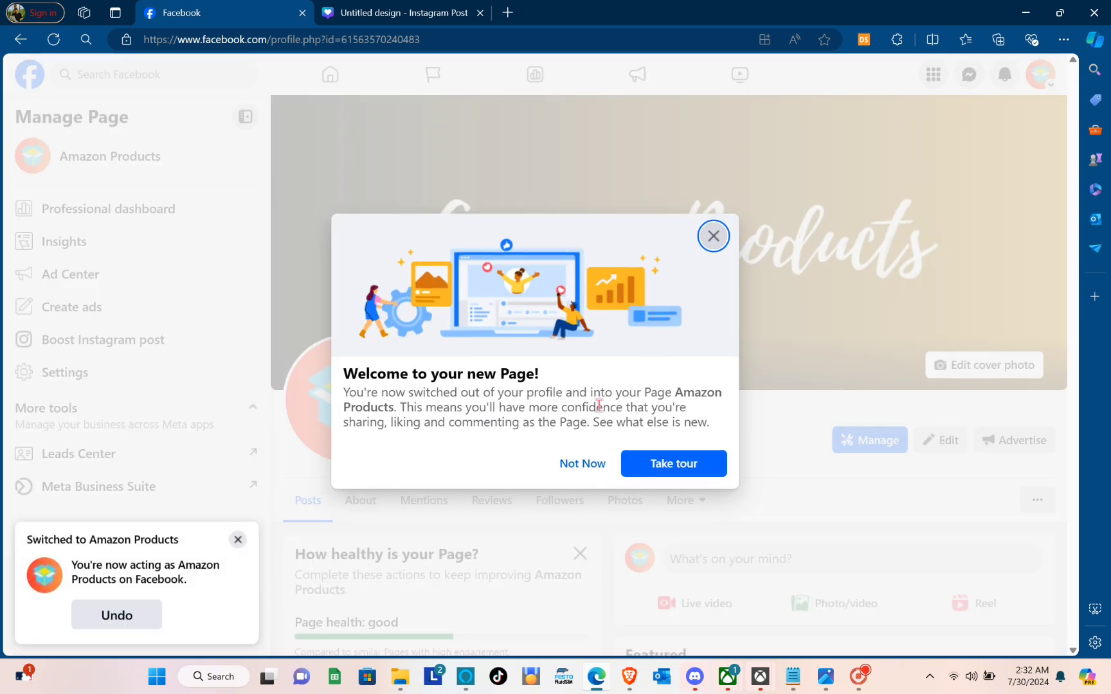
Step: Dismiss the new Page's welcome tour and notices, then bring the Amazon browser window forward
{"action": "left_click", "coordinate": [711, 250]}
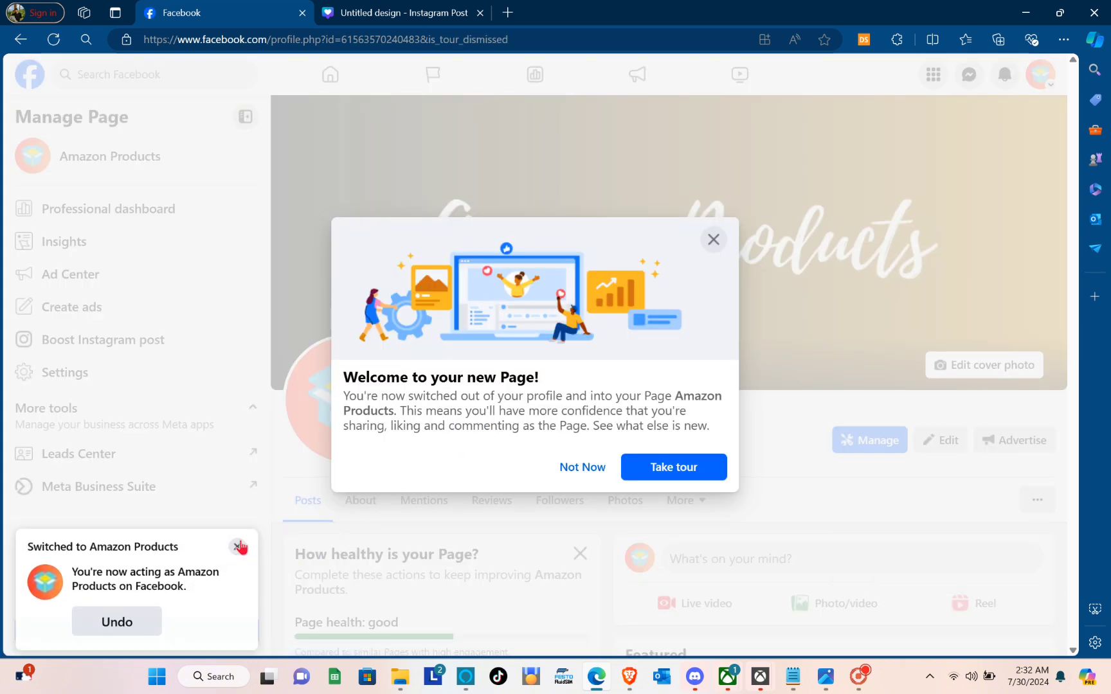
{"action": "left_click", "coordinate": [239, 542]}
{"action": "left_click", "coordinate": [713, 240]}
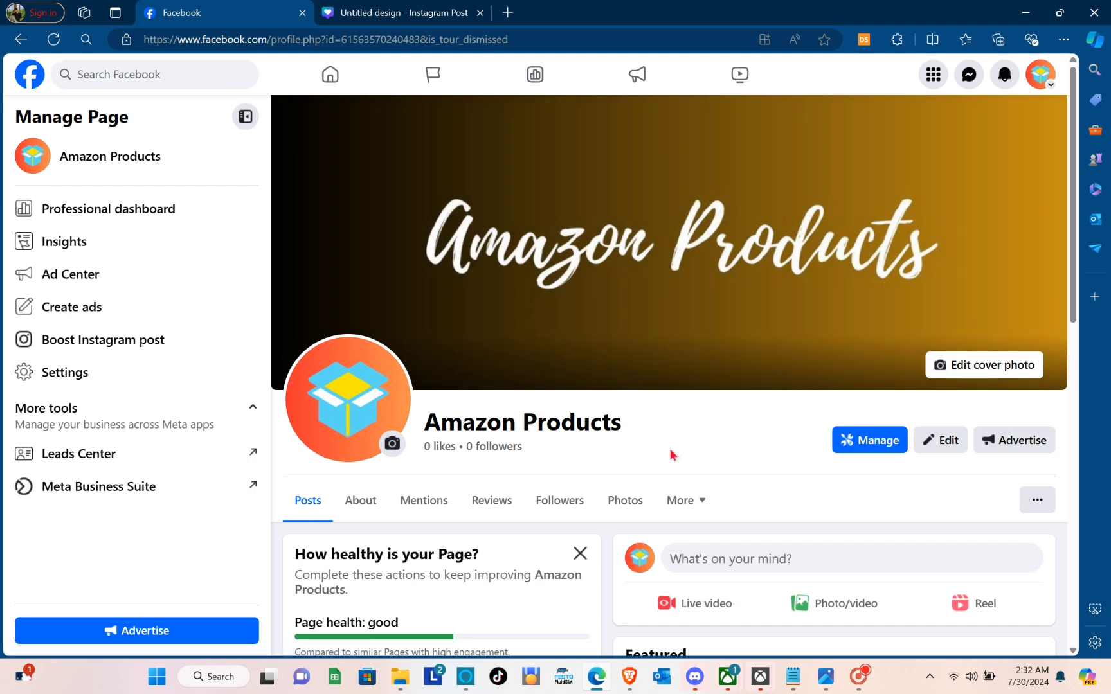
{"action": "scroll", "coordinate": [671, 455], "scroll_direction": "down", "scroll_amount": 5}
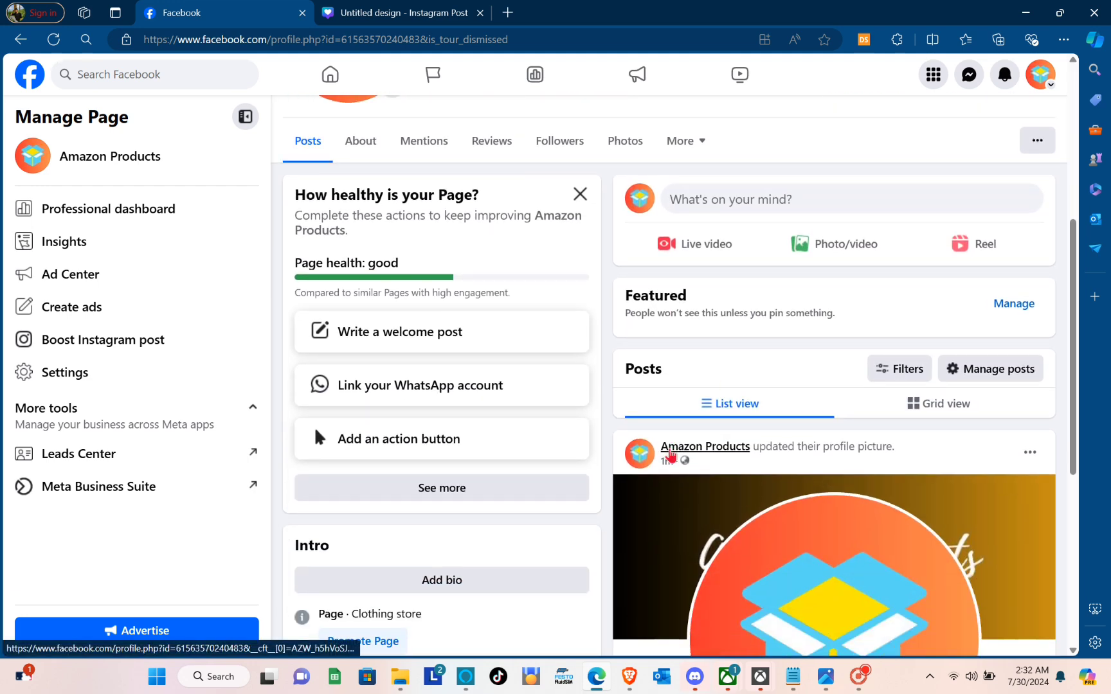
{"action": "scroll", "coordinate": [713, 360], "scroll_direction": "up", "scroll_amount": 3}
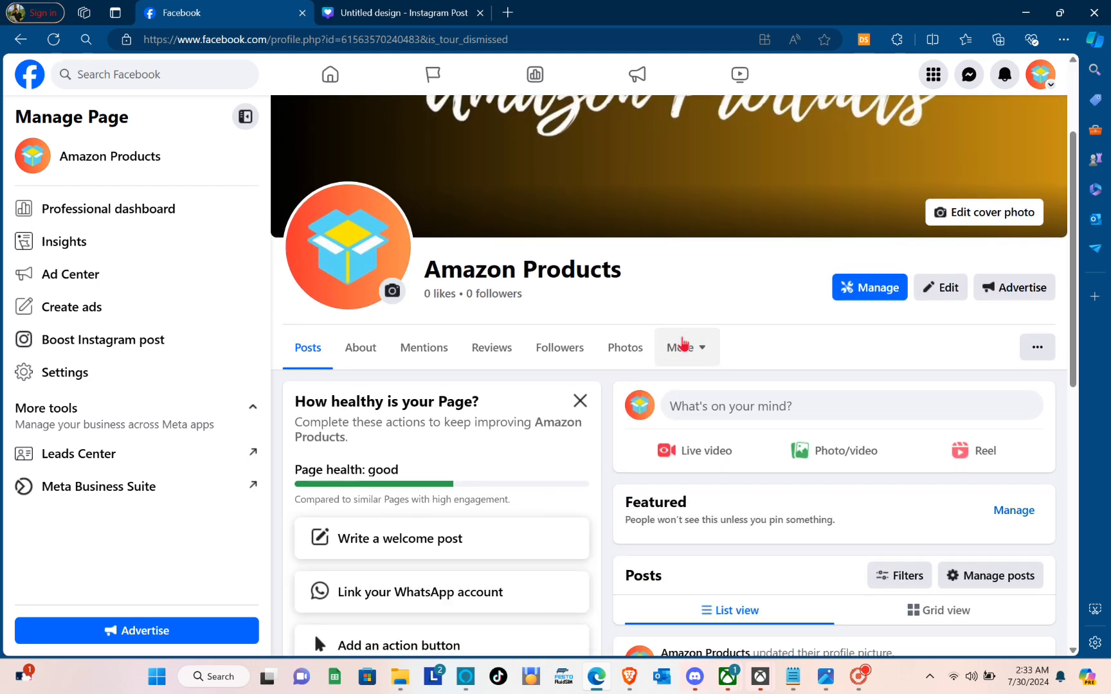
{"action": "scroll", "coordinate": [688, 337], "scroll_direction": "up", "scroll_amount": 2}
{"action": "scroll", "coordinate": [685, 343], "scroll_direction": "down", "scroll_amount": 5}
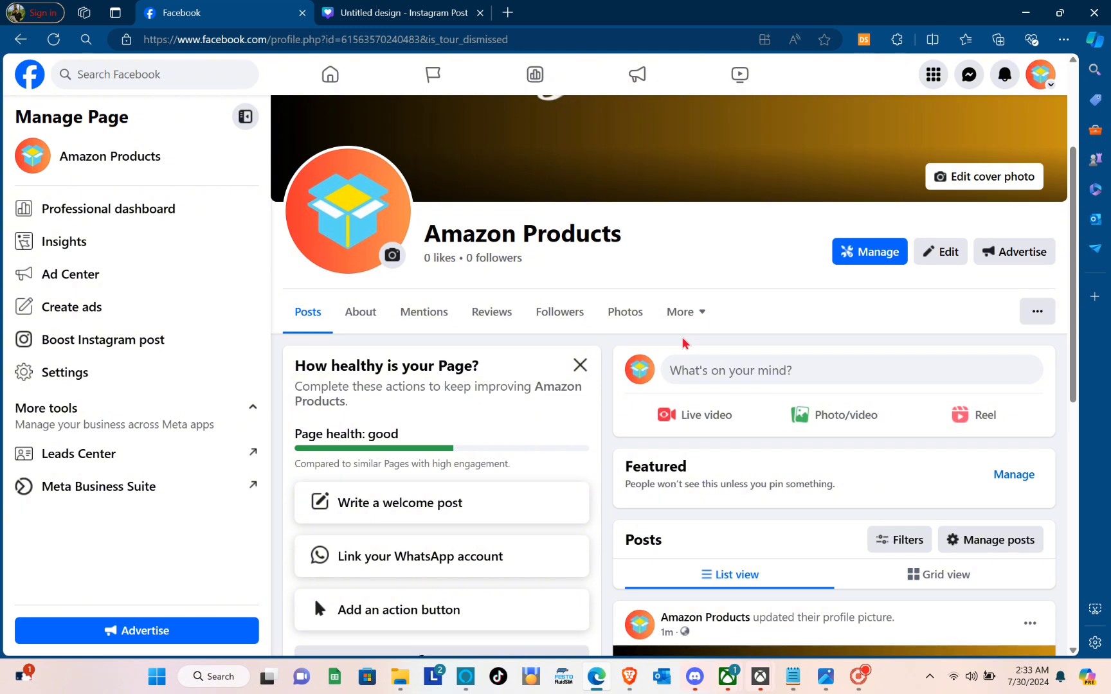
{"action": "scroll", "coordinate": [682, 341], "scroll_direction": "up", "scroll_amount": 2}
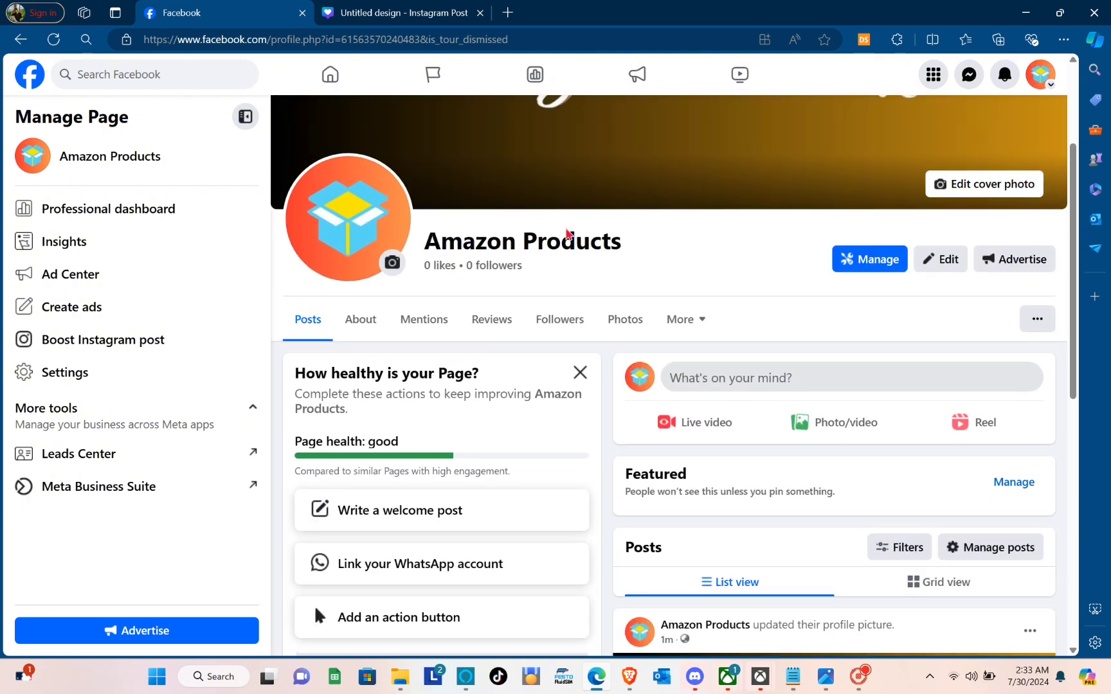
{"action": "left_click", "coordinate": [629, 684]}
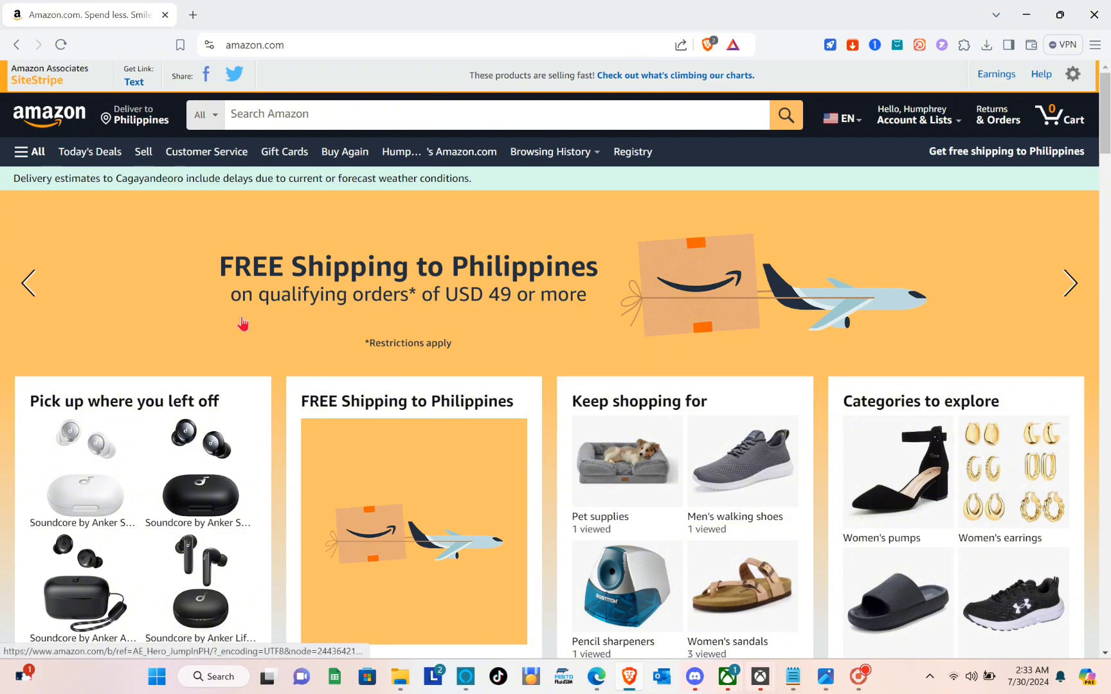
Step: Search Amazon for 'tshirts'
{"action": "scroll", "coordinate": [243, 323], "scroll_direction": "down", "scroll_amount": 10}
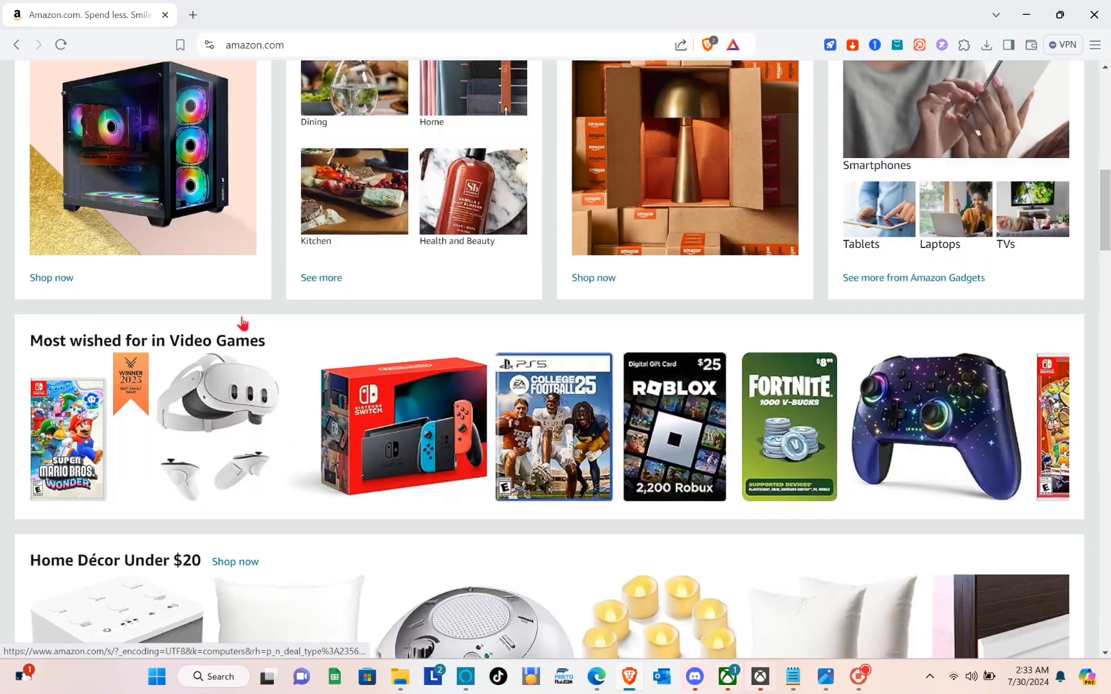
{"action": "scroll", "coordinate": [242, 324], "scroll_direction": "down", "scroll_amount": 3}
{"action": "scroll", "coordinate": [242, 323], "scroll_direction": "up", "scroll_amount": 12}
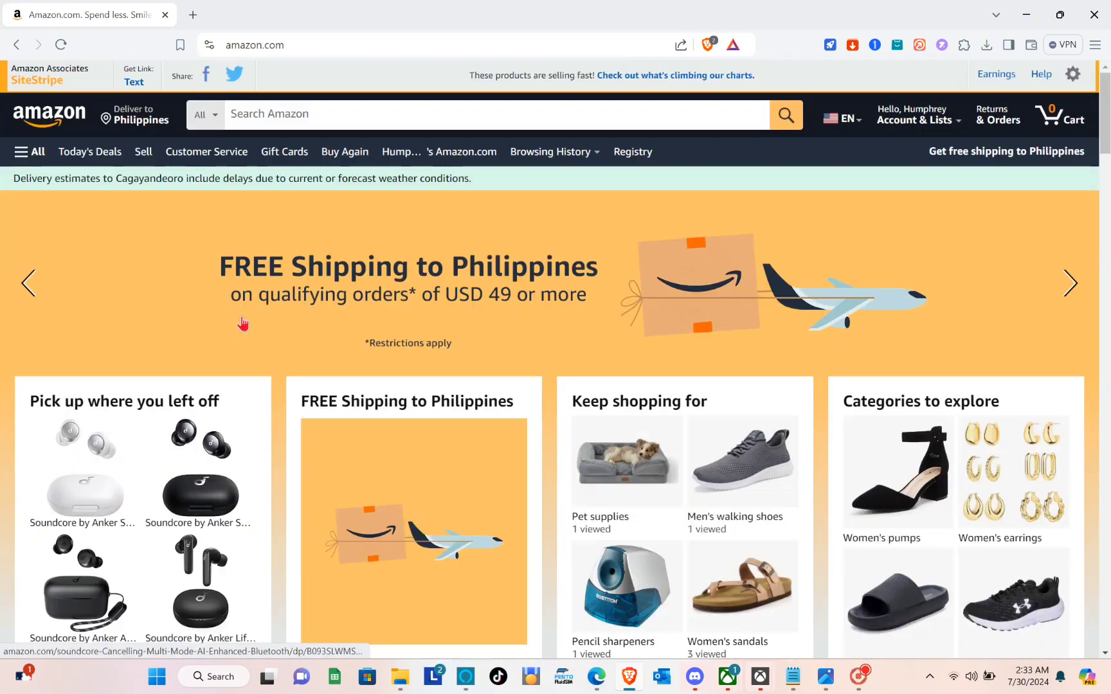
{"action": "scroll", "coordinate": [243, 324], "scroll_direction": "down", "scroll_amount": 12}
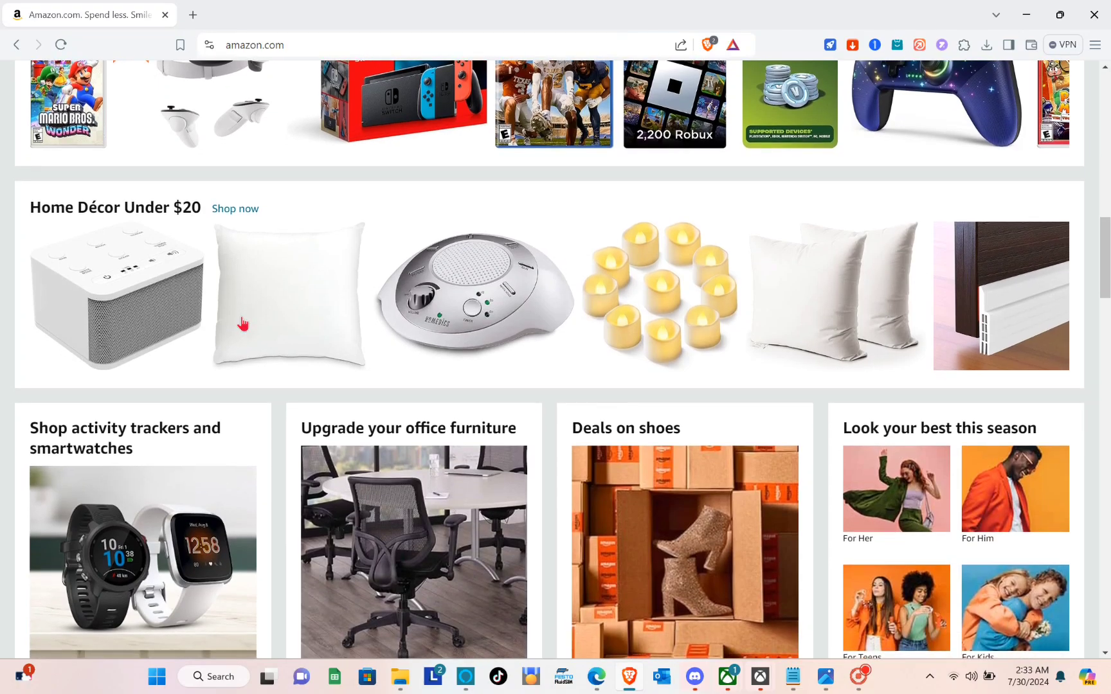
{"action": "scroll", "coordinate": [242, 324], "scroll_direction": "up", "scroll_amount": 12}
{"action": "left_click", "coordinate": [364, 116]}
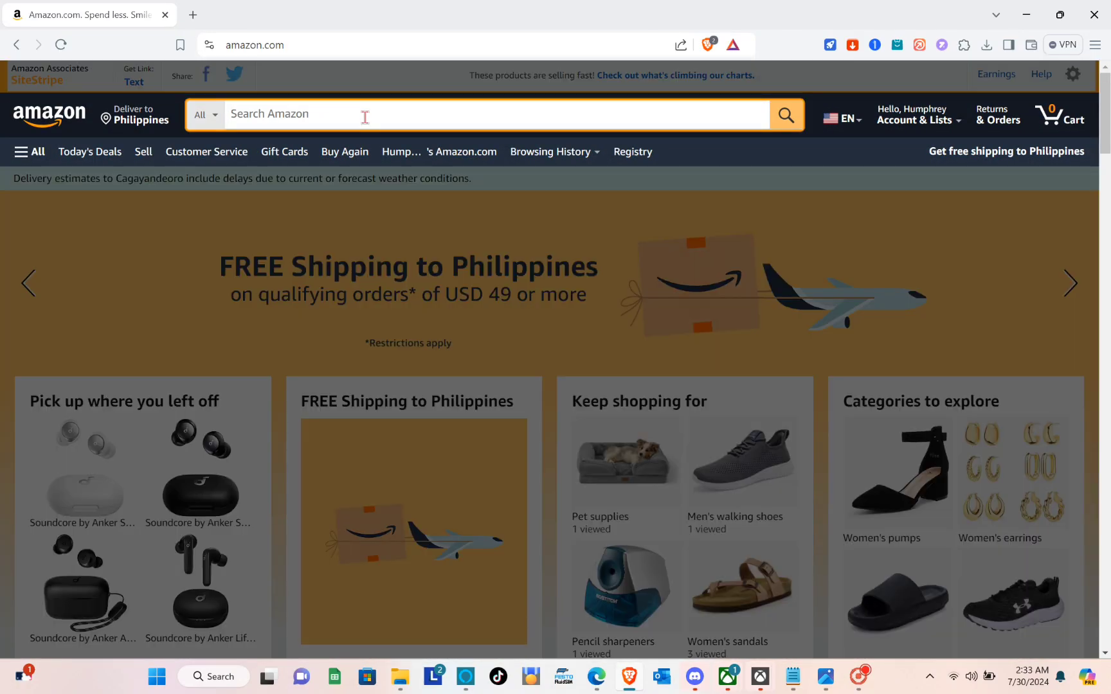
{"action": "type", "text": "tshirts"}
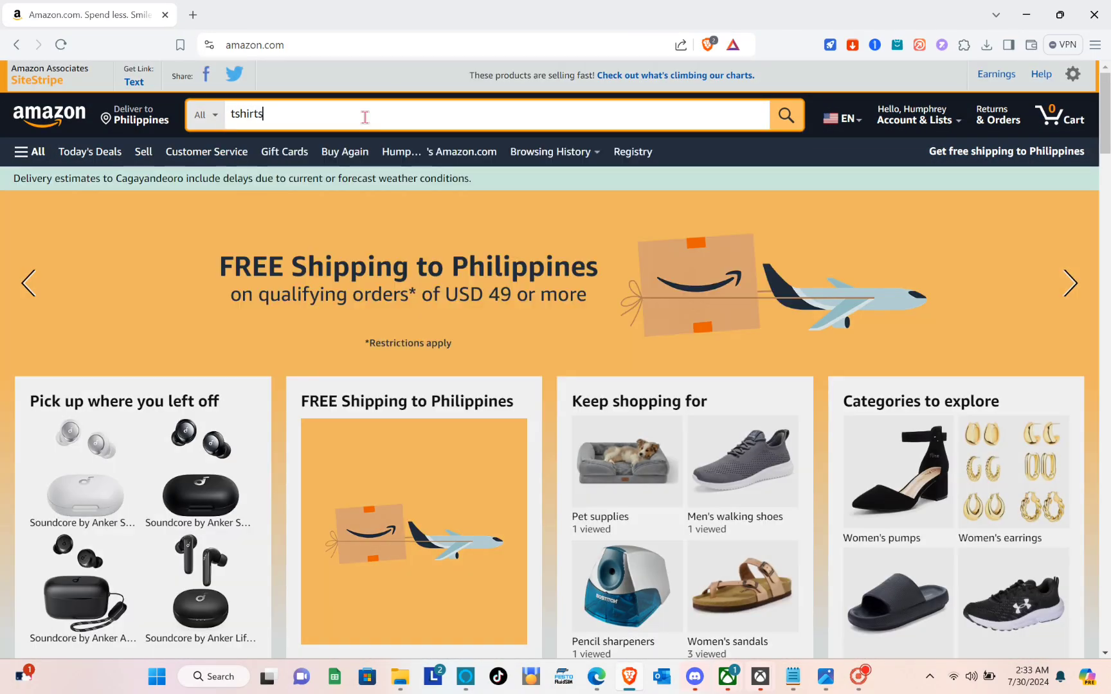
{"action": "key", "text": "Return"}
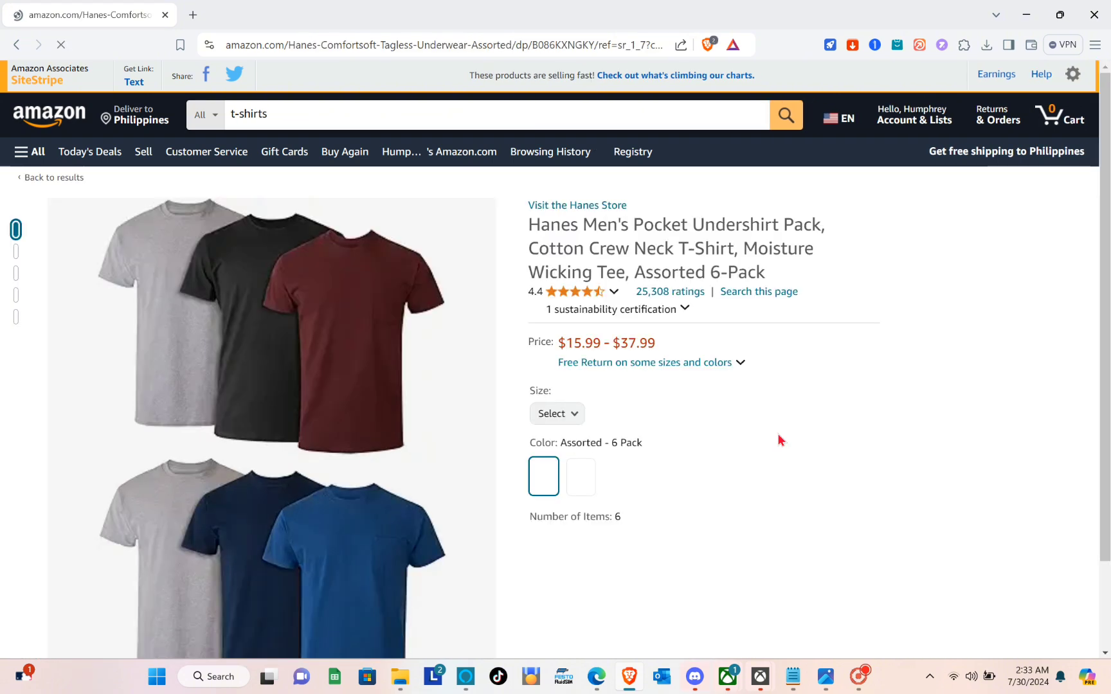
Step: Save the Hanes multipack photo, the navy tee photo and the pocket-tee diagram image to the computer
{"action": "right_click", "coordinate": [329, 375]}
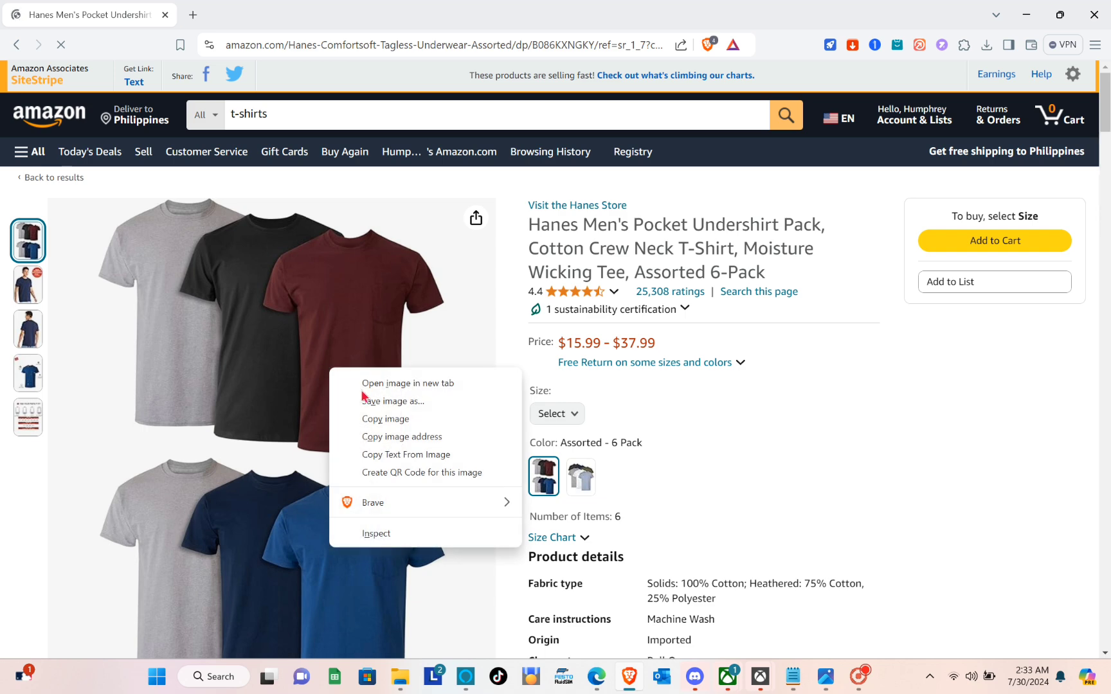
{"action": "left_click", "coordinate": [384, 405]}
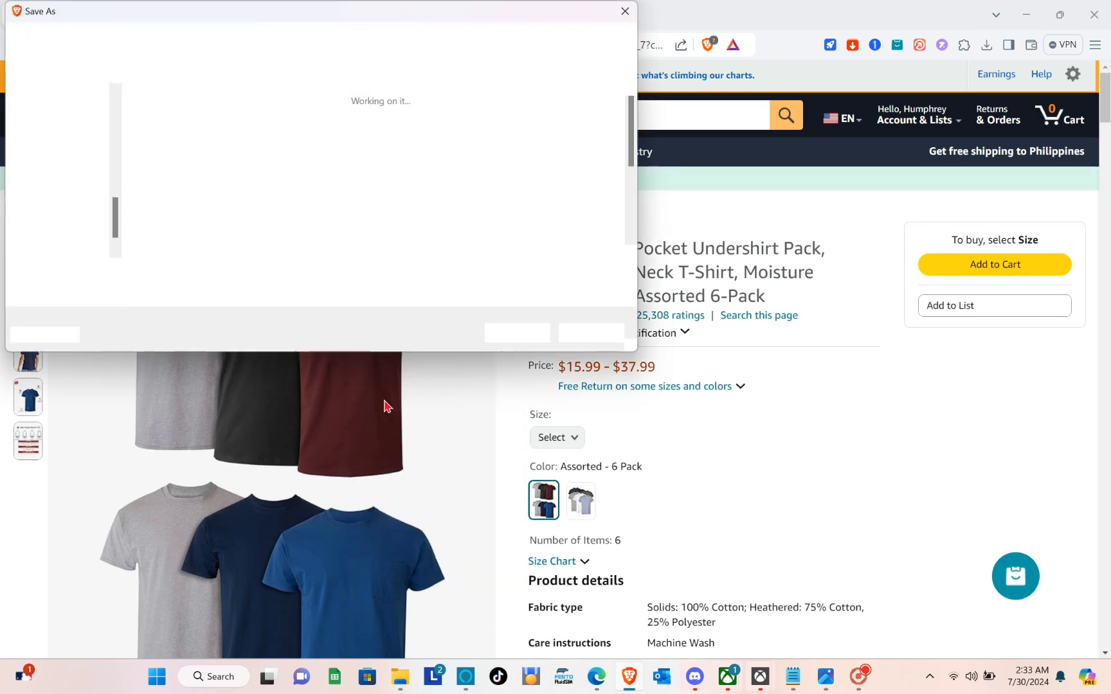
{"action": "left_click", "coordinate": [516, 333]}
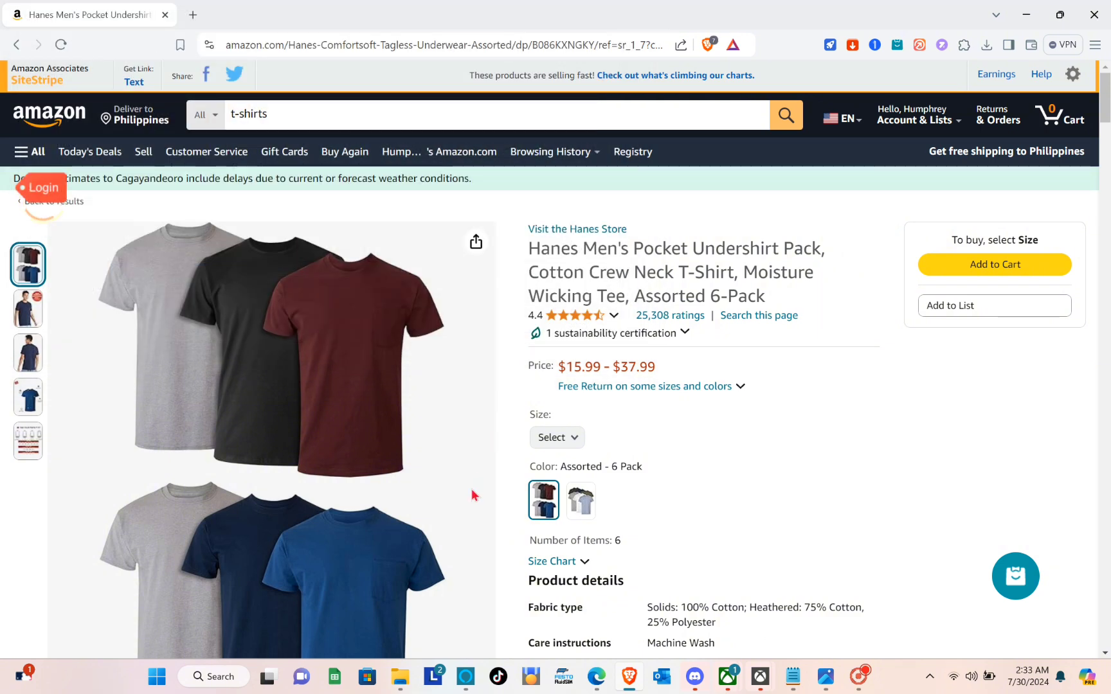
{"action": "scroll", "coordinate": [472, 495], "scroll_direction": "down", "scroll_amount": 2}
{"action": "scroll", "coordinate": [471, 495], "scroll_direction": "down", "scroll_amount": 2}
{"action": "scroll", "coordinate": [471, 495], "scroll_direction": "up", "scroll_amount": 5}
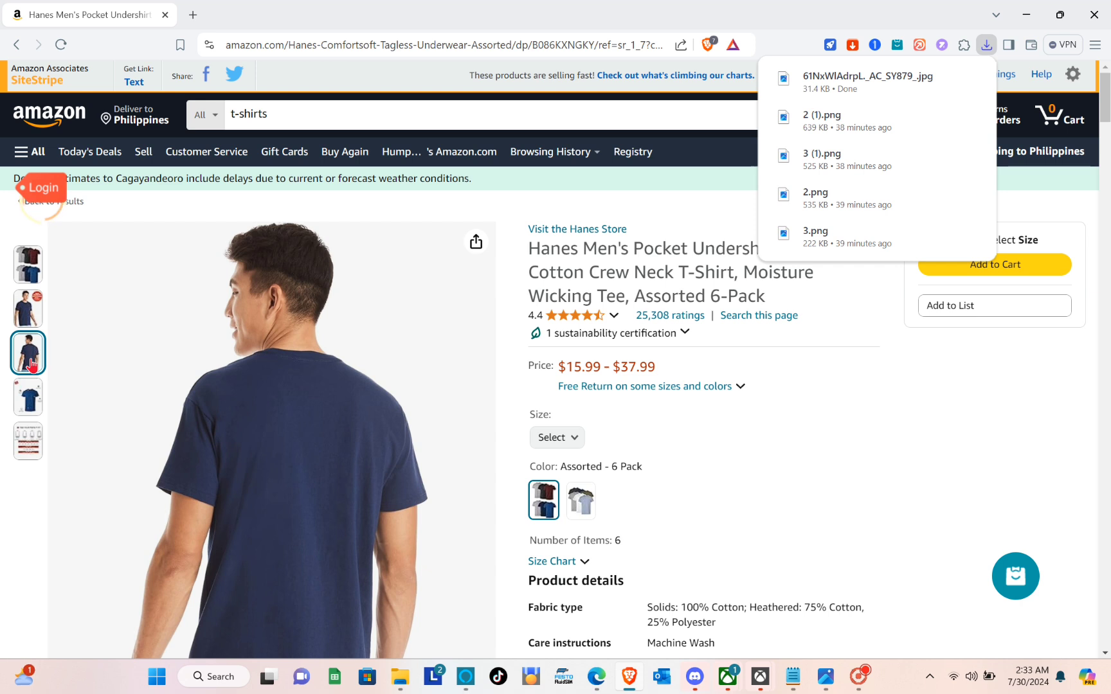
{"action": "right_click", "coordinate": [131, 357]}
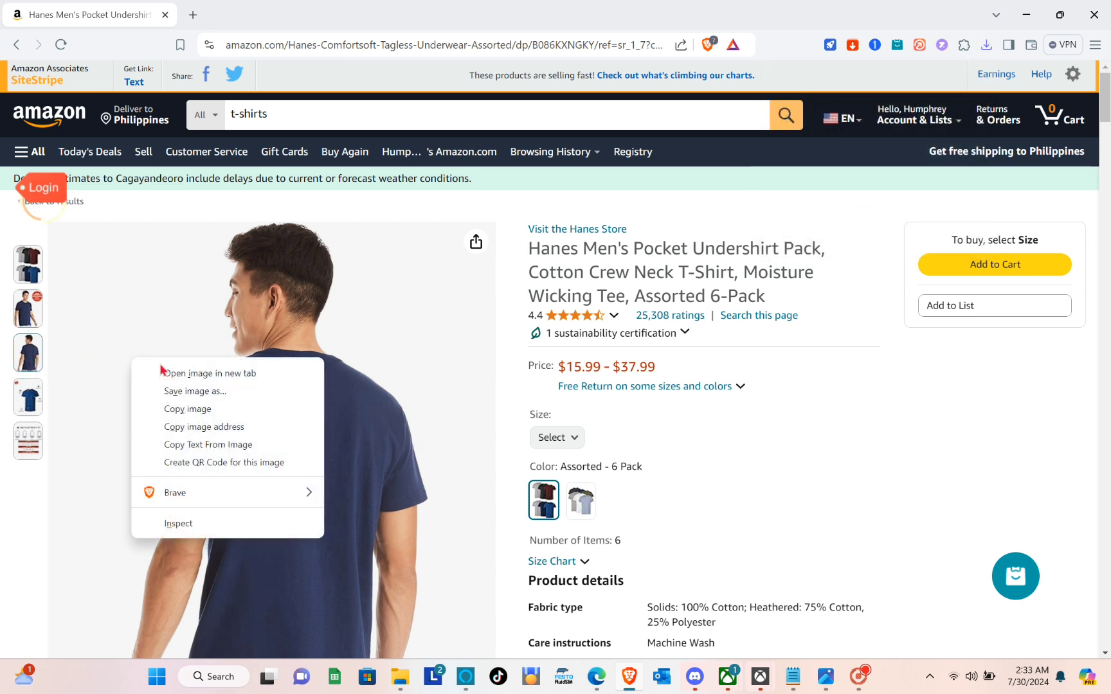
{"action": "left_click", "coordinate": [203, 392]}
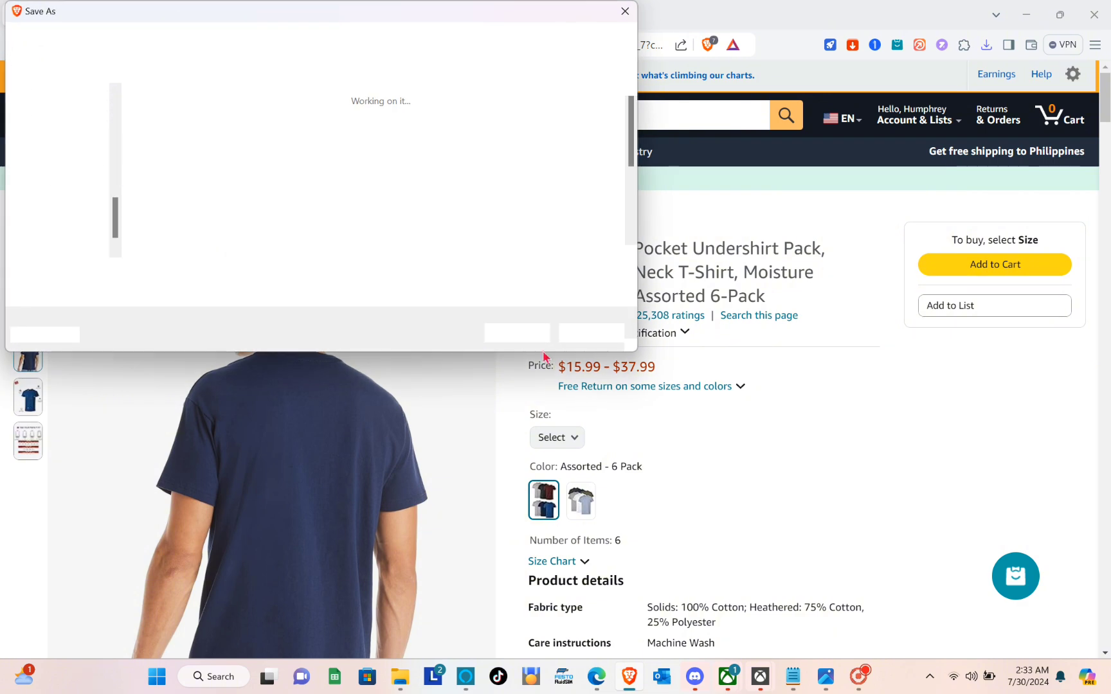
{"action": "left_click", "coordinate": [516, 333]}
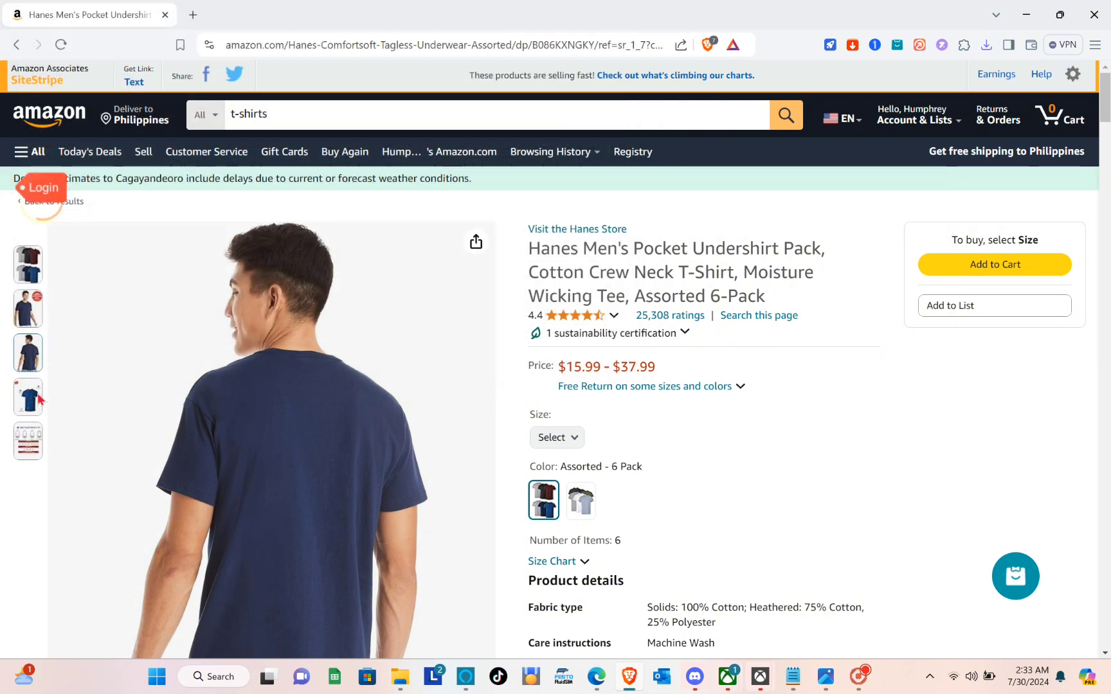
{"action": "mouse_move", "coordinate": [40, 400]}
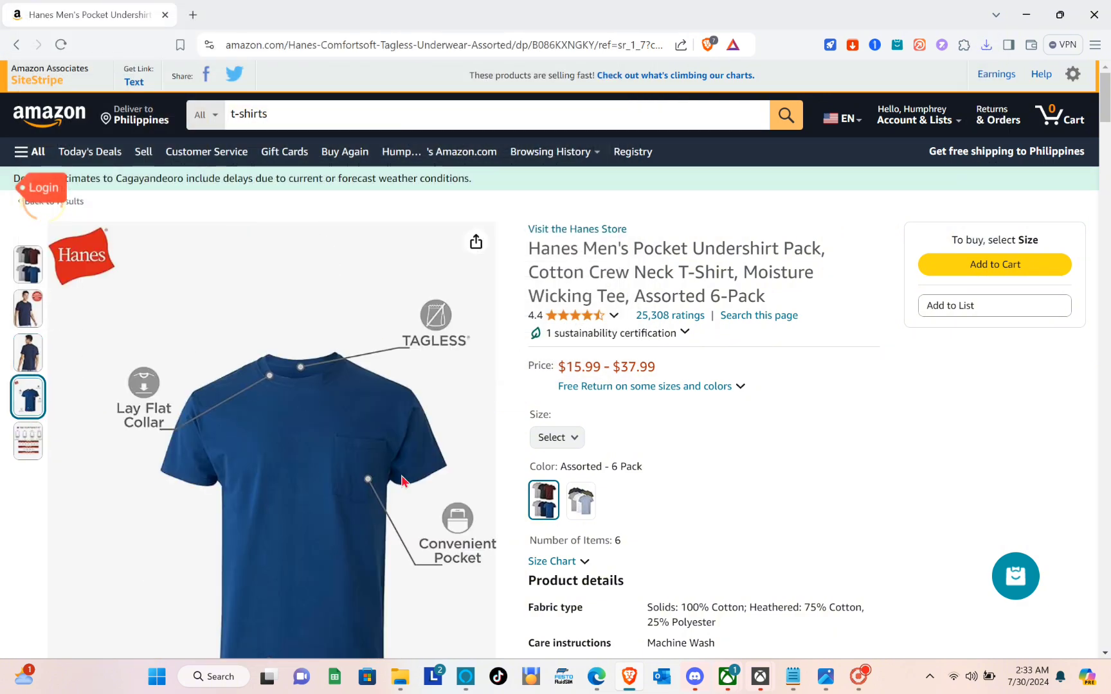
{"action": "right_click", "coordinate": [401, 481]}
{"action": "left_click", "coordinate": [496, 331]}
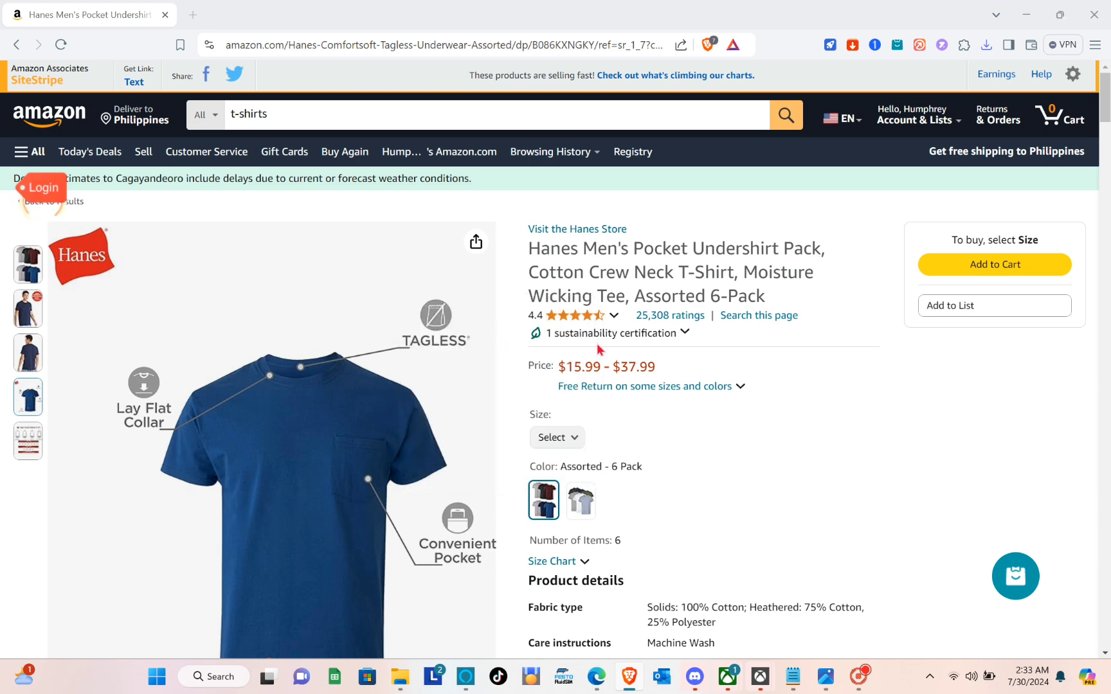
{"action": "left_click", "coordinate": [520, 333]}
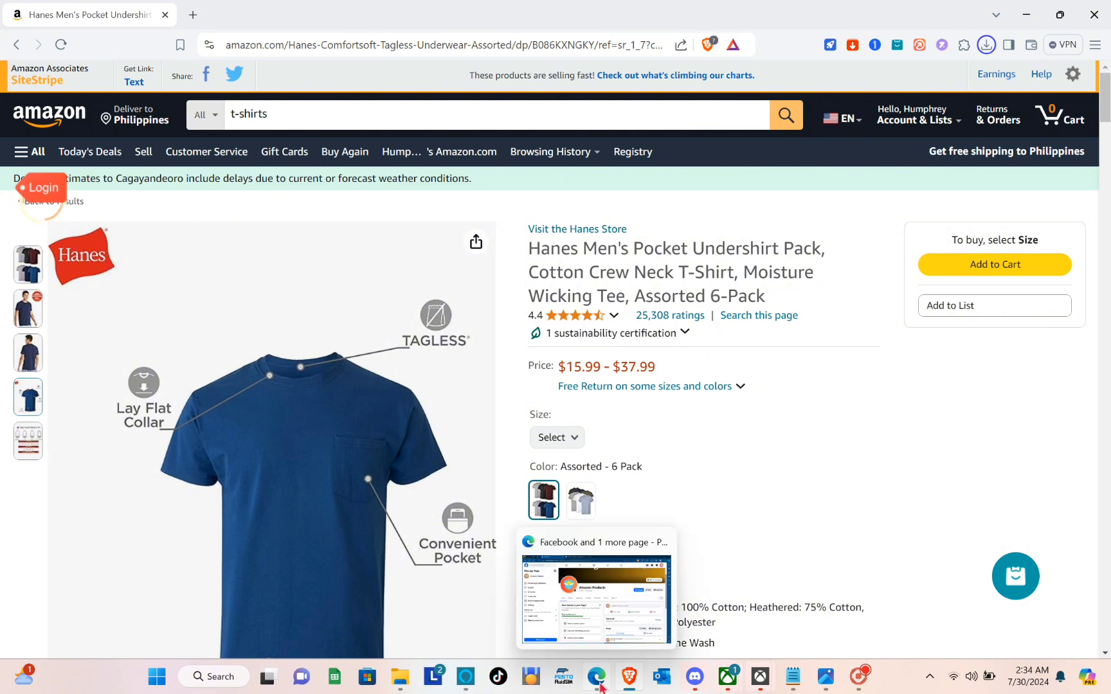
Step: Go back to the Amazon Products Facebook Page in Edge and open a new post composer
{"action": "left_click_drag", "start_coordinate": [529, 249], "coordinate": [792, 297]}
{"action": "left_click", "coordinate": [656, 365]}
{"action": "left_click", "coordinate": [580, 649]}
{"action": "scroll", "coordinate": [472, 290], "scroll_direction": "down", "scroll_amount": 3}
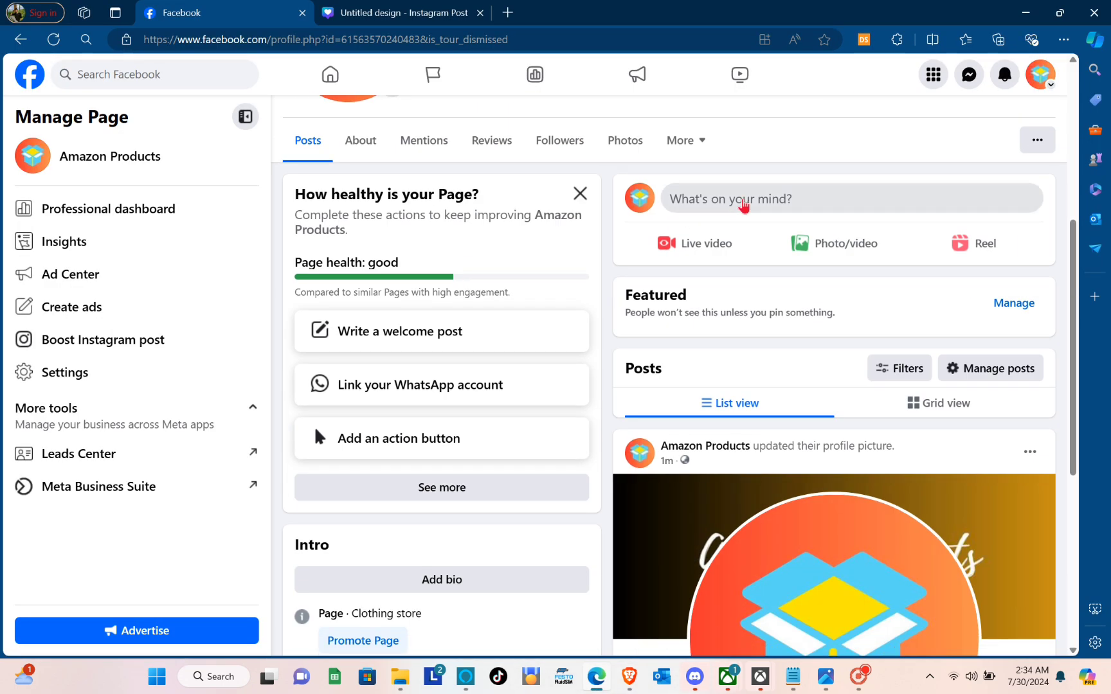
{"action": "left_click", "coordinate": [753, 203]}
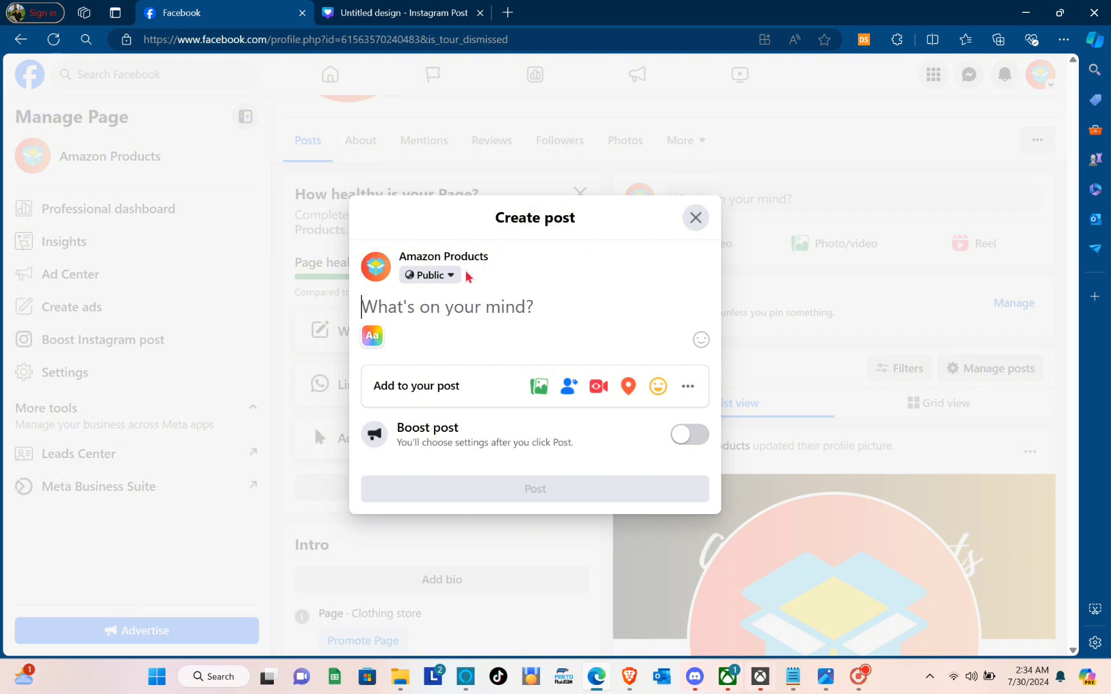
Step: Attach the navy tee, pocket-tee diagram and multipack photos from the JULY folder to the post
{"action": "left_click", "coordinate": [534, 387]}
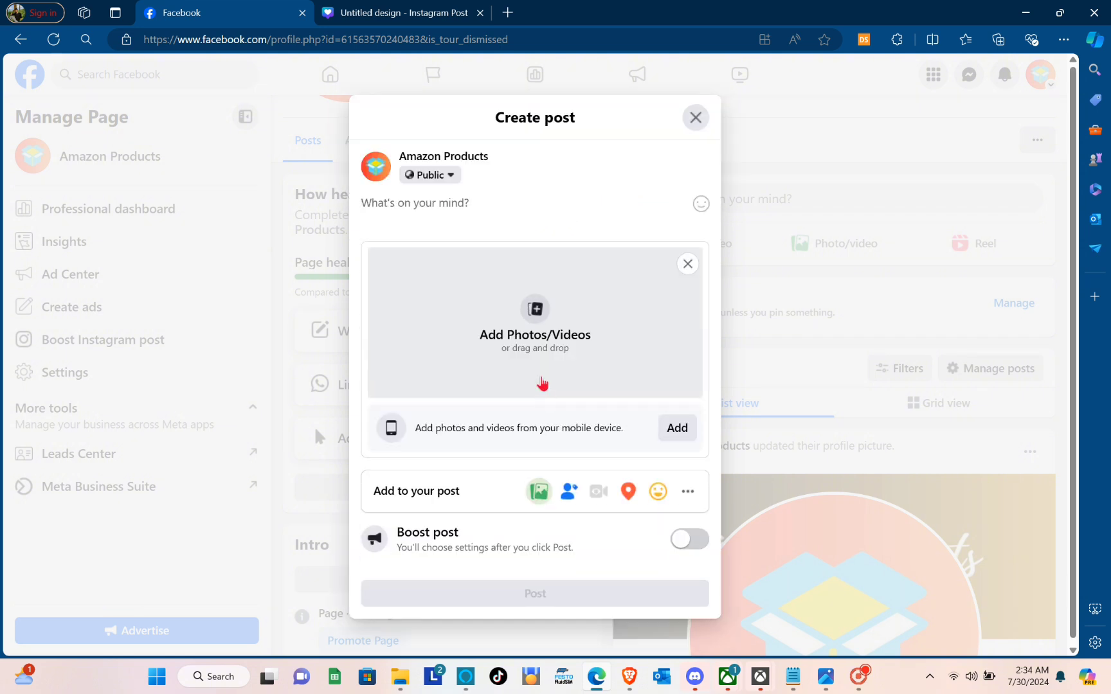
{"action": "left_click", "coordinate": [536, 335]}
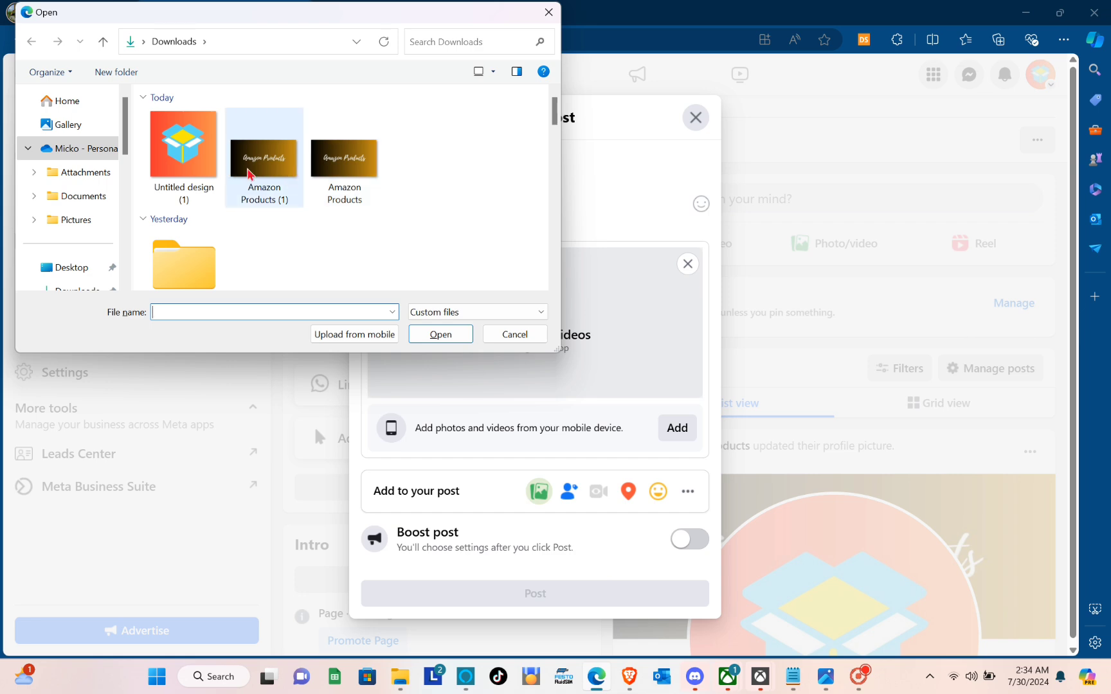
{"action": "scroll", "coordinate": [71, 187], "scroll_direction": "down", "scroll_amount": 5}
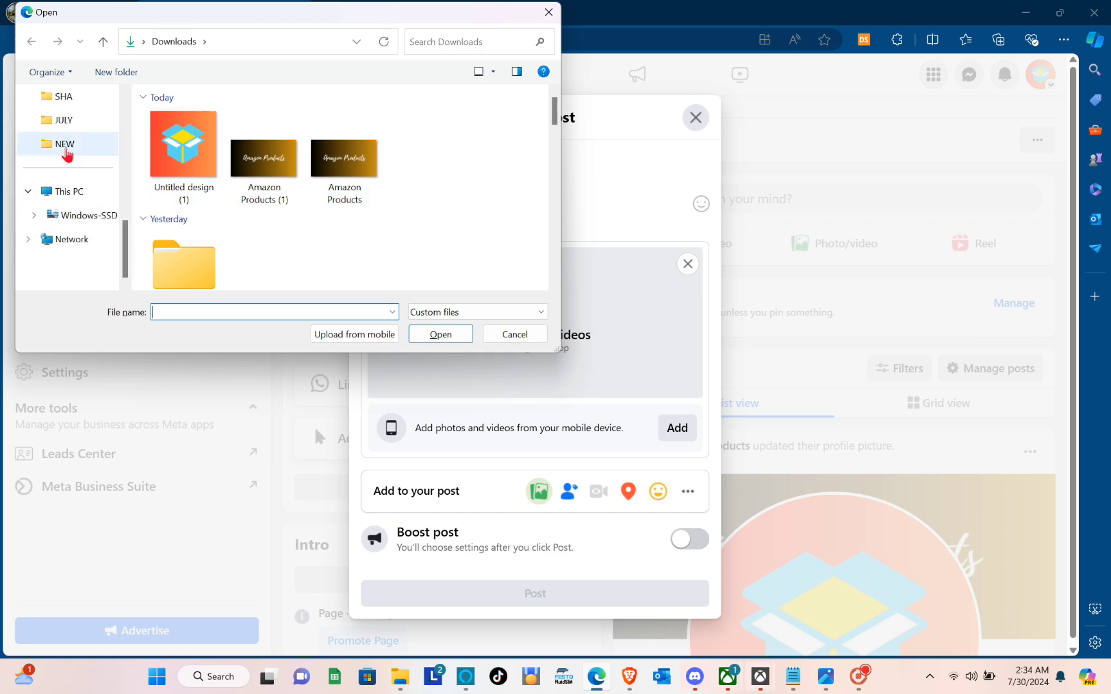
{"action": "left_click", "coordinate": [59, 120]}
{"action": "scroll", "coordinate": [292, 168], "scroll_direction": "down", "scroll_amount": 5}
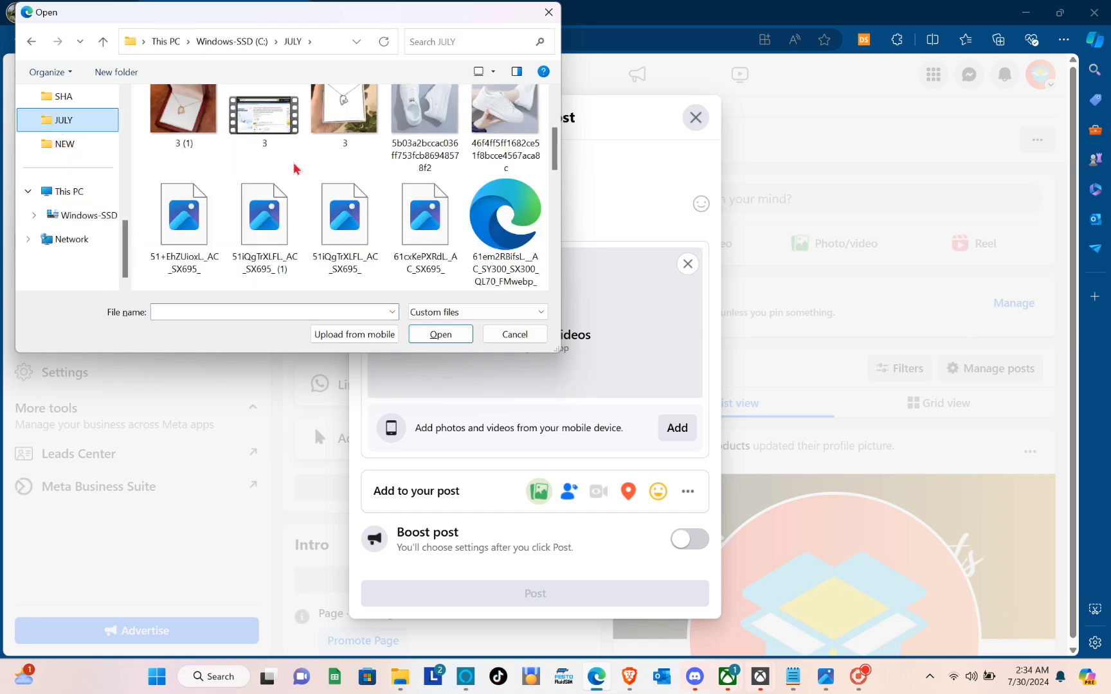
{"action": "left_click", "coordinate": [186, 125]}
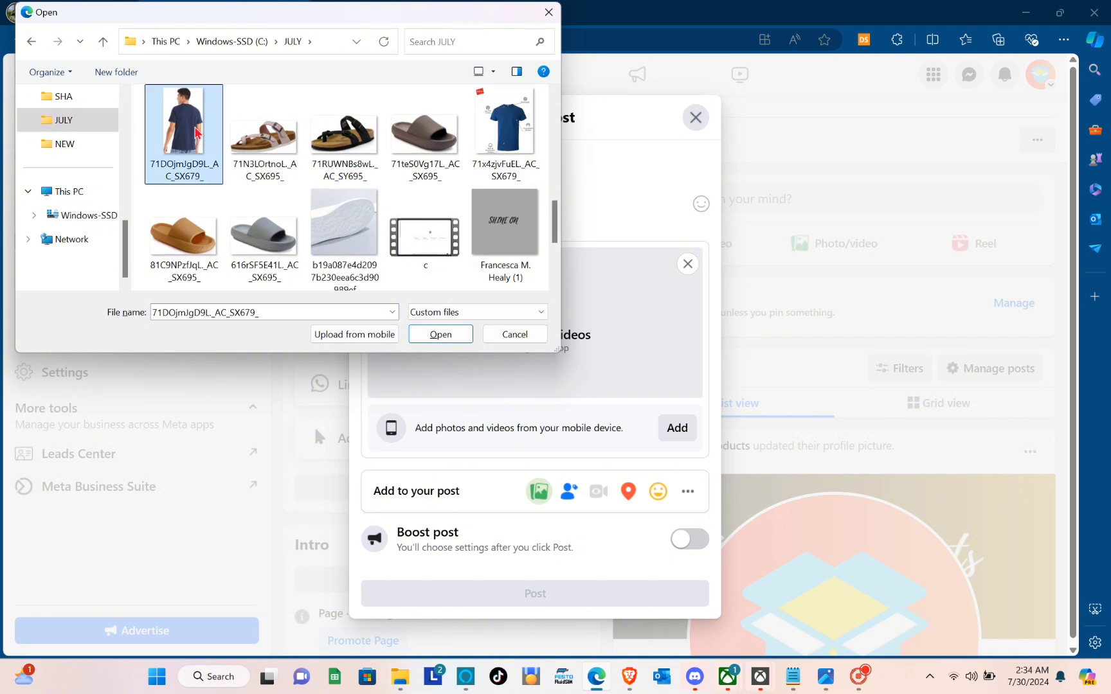
{"action": "left_click", "coordinate": [501, 143], "text": "ctrl"}
{"action": "scroll", "coordinate": [450, 147], "scroll_direction": "up", "scroll_amount": 1}
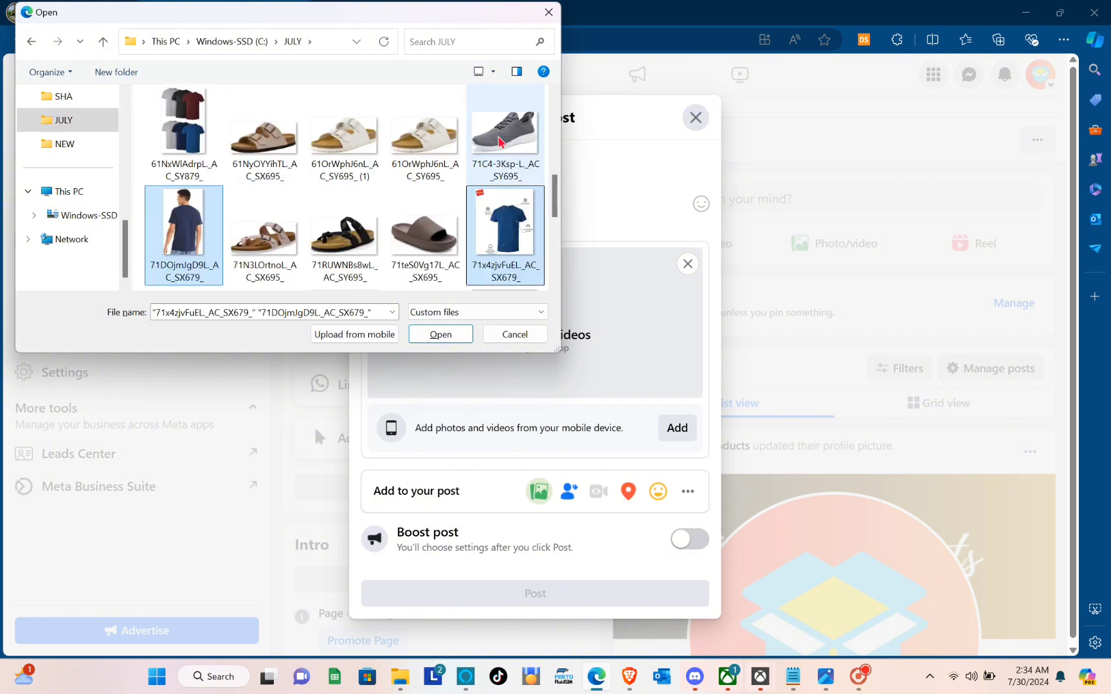
{"action": "left_click", "coordinate": [184, 126], "text": "ctrl"}
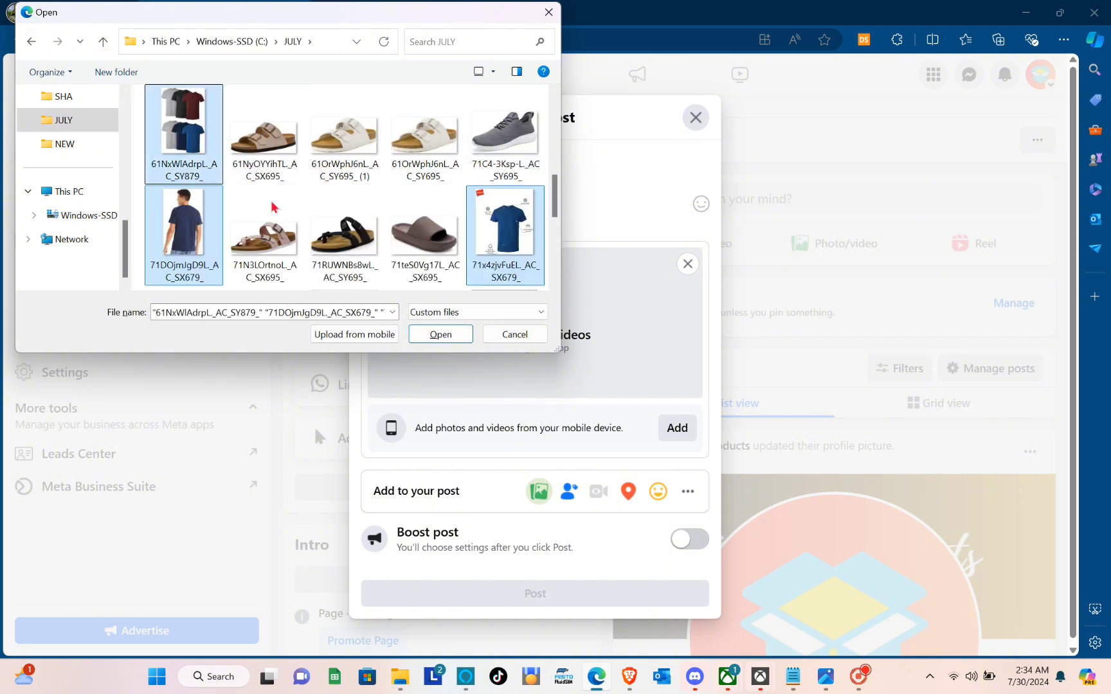
{"action": "left_click", "coordinate": [441, 334]}
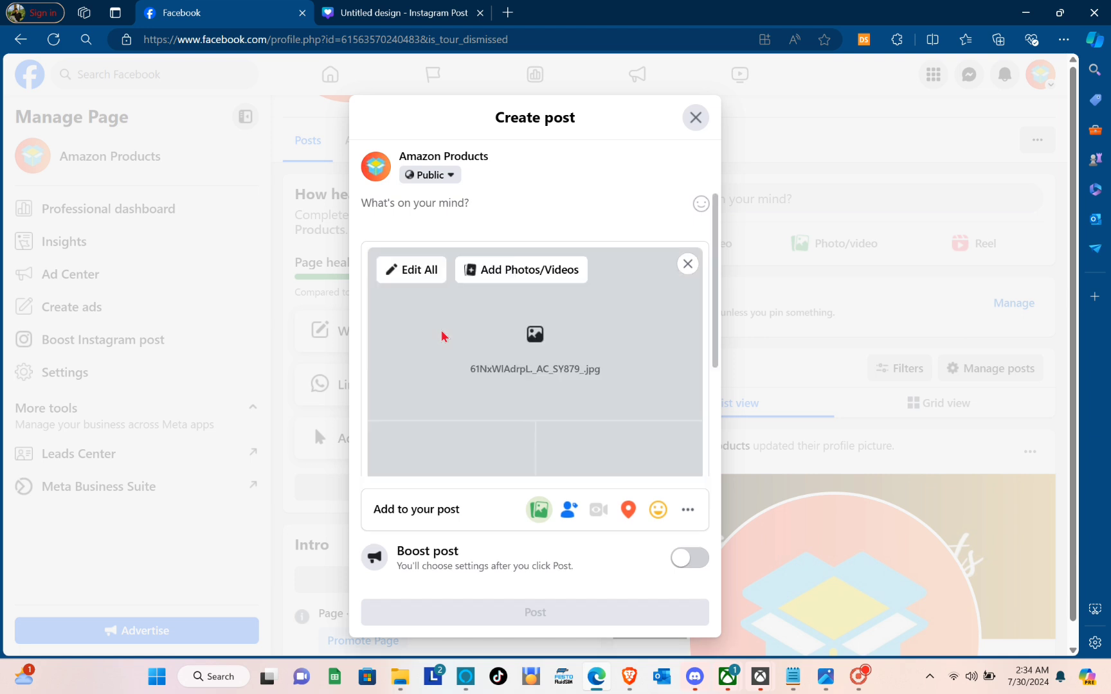
{"action": "scroll", "coordinate": [540, 392], "scroll_direction": "down", "scroll_amount": 2}
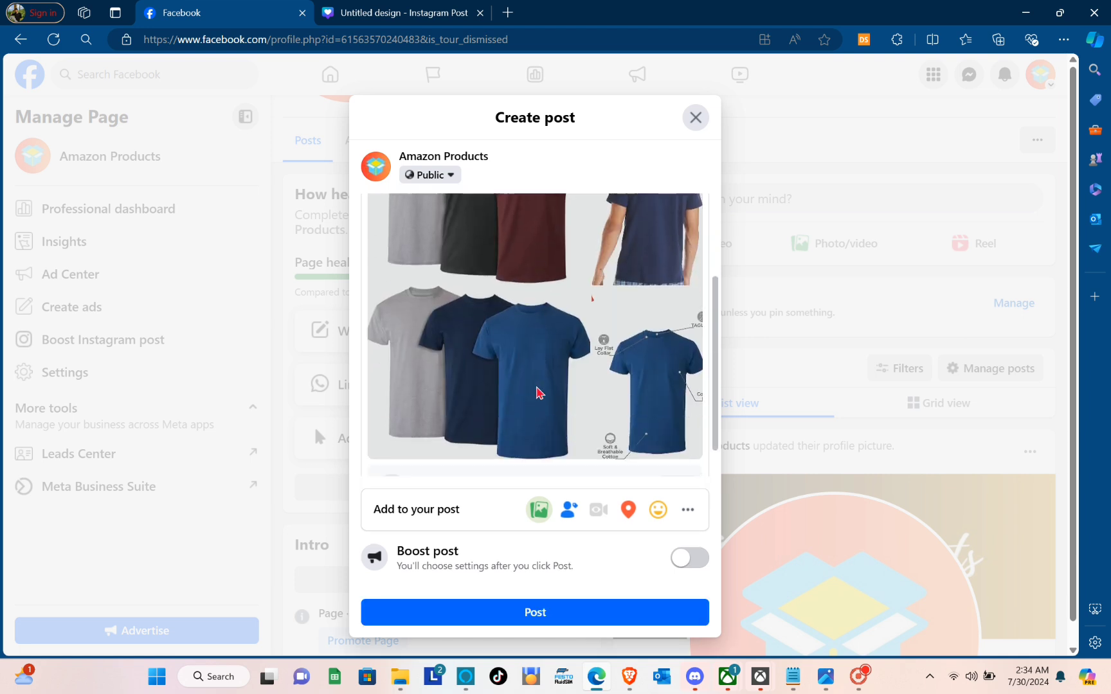
{"action": "scroll", "coordinate": [540, 392], "scroll_direction": "up", "scroll_amount": 2}
Step: Write the caption 'This product is from Amazon. You can buy this by clicking the link below.' plus two blank lines
{"action": "left_click", "coordinate": [429, 213]}
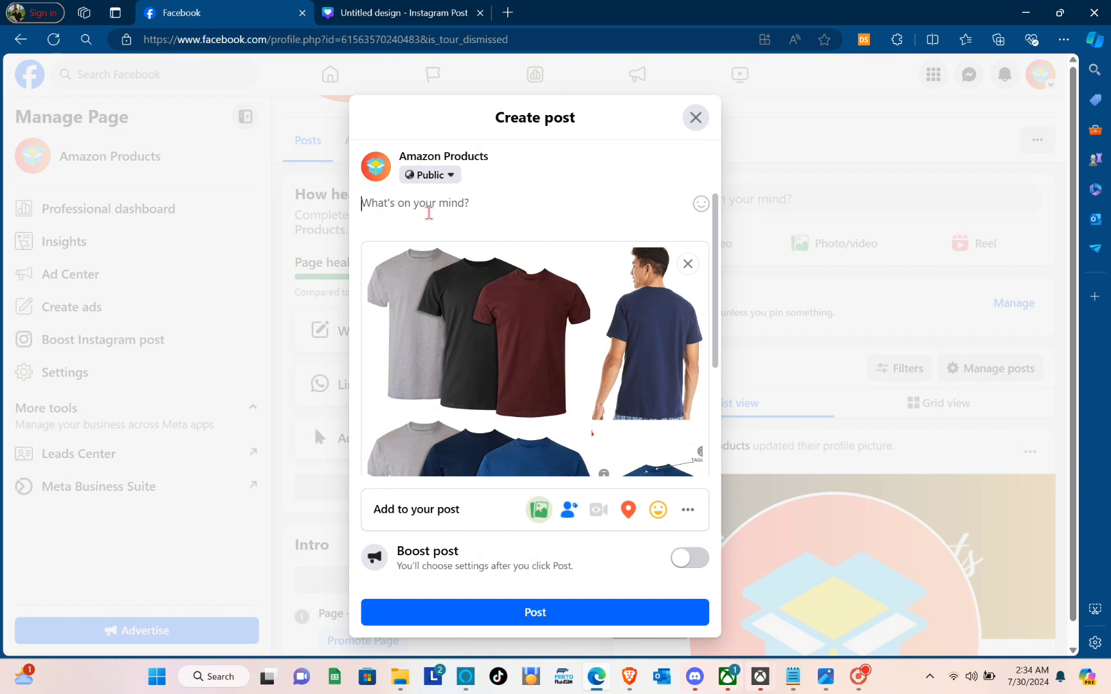
{"action": "type", "text": "This"}
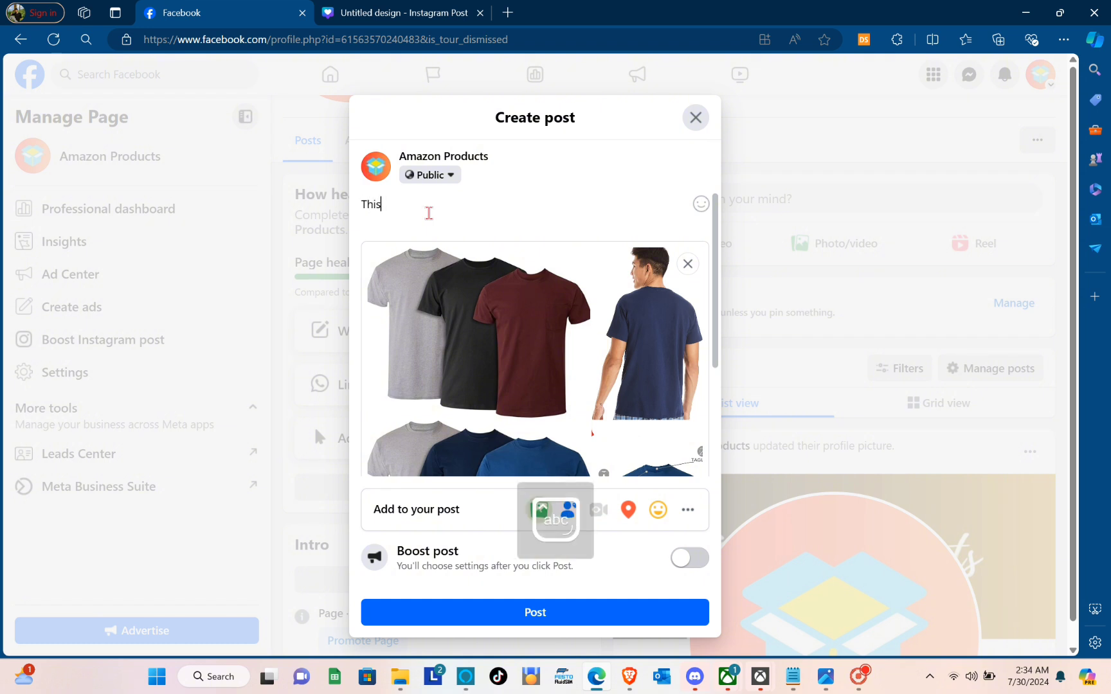
{"action": "type", "text": " product is"}
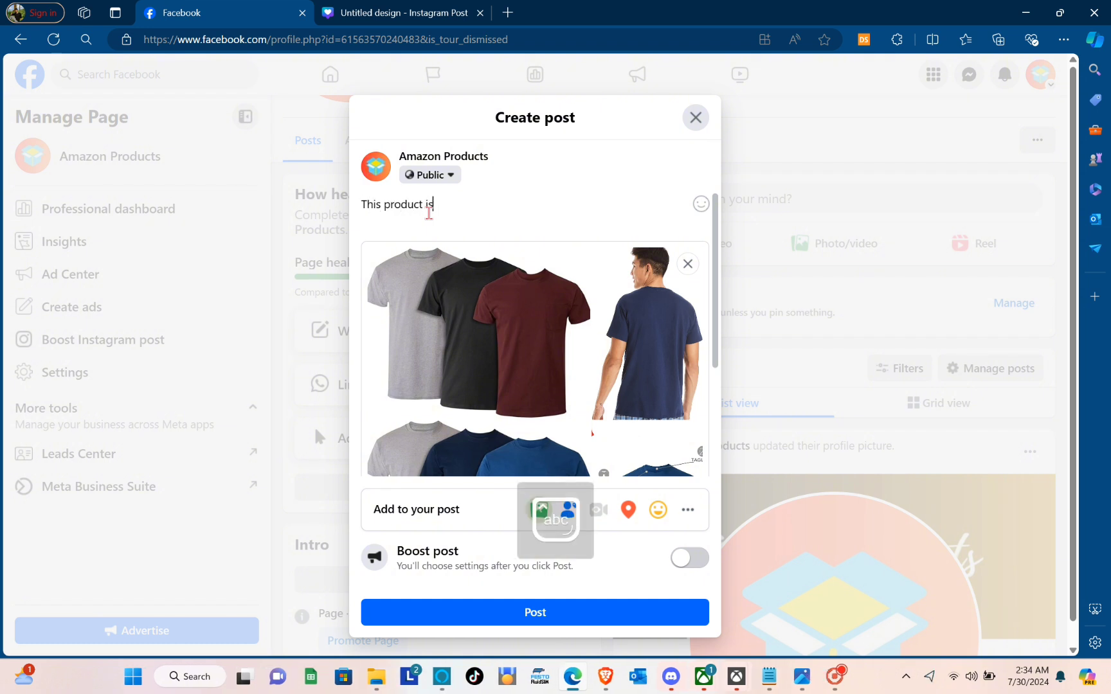
{"action": "type", "text": " fro"}
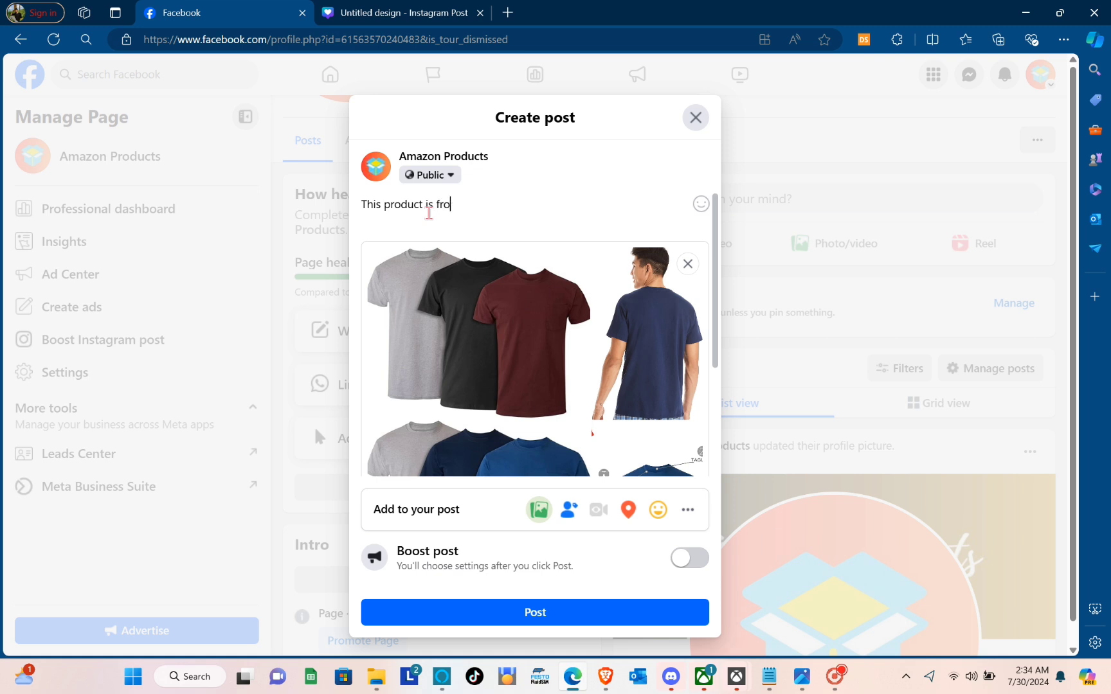
{"action": "type", "text": "m M"}
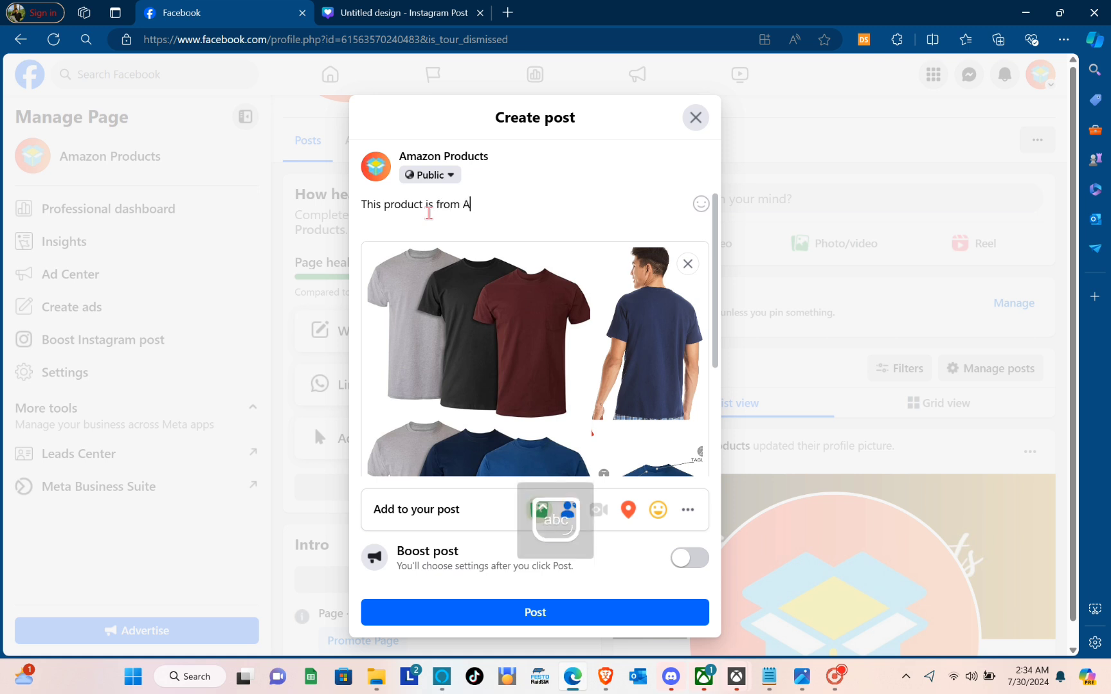
{"action": "type", "text": "azon. You can buy"}
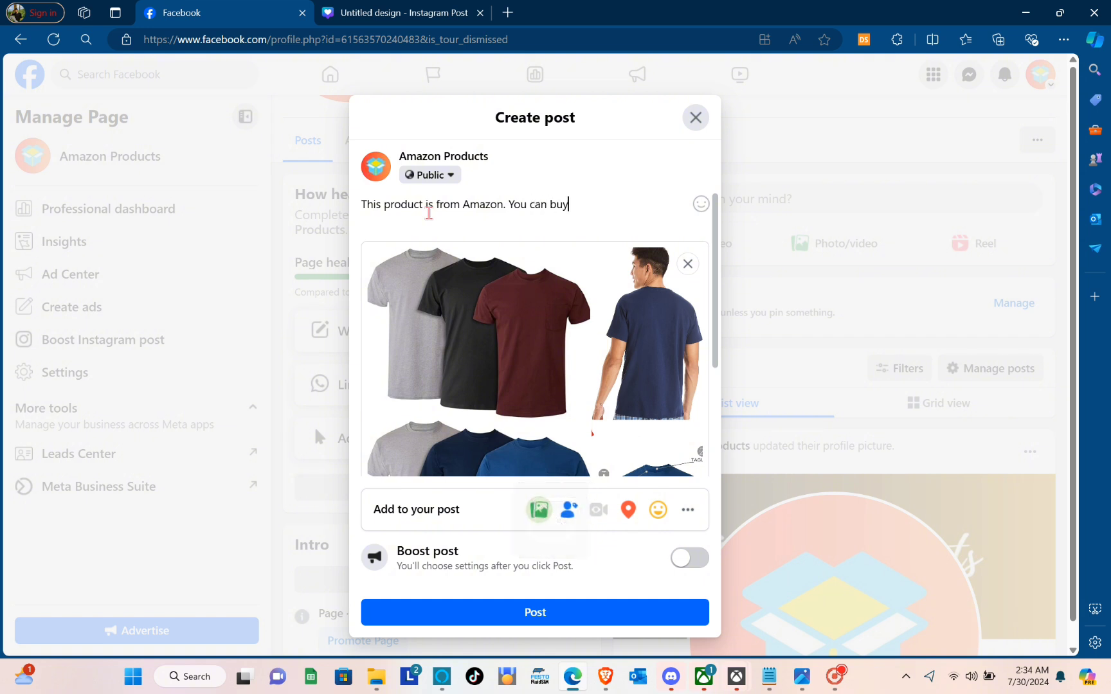
{"action": "type", "text": " this by cli"}
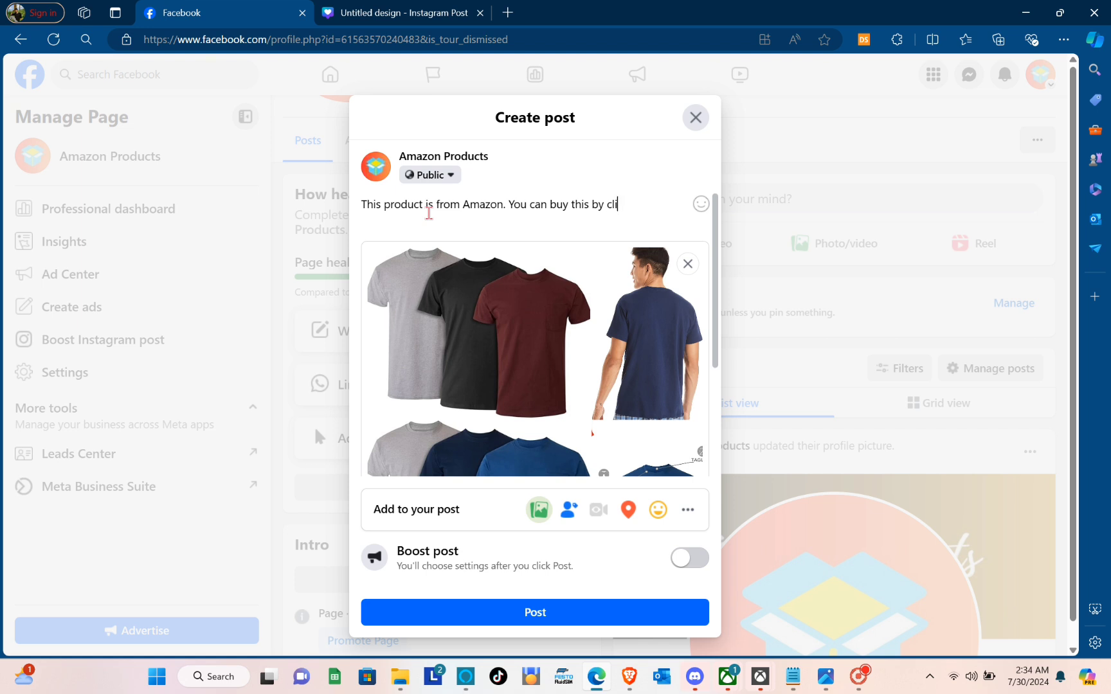
{"action": "type", "text": "cing the link"}
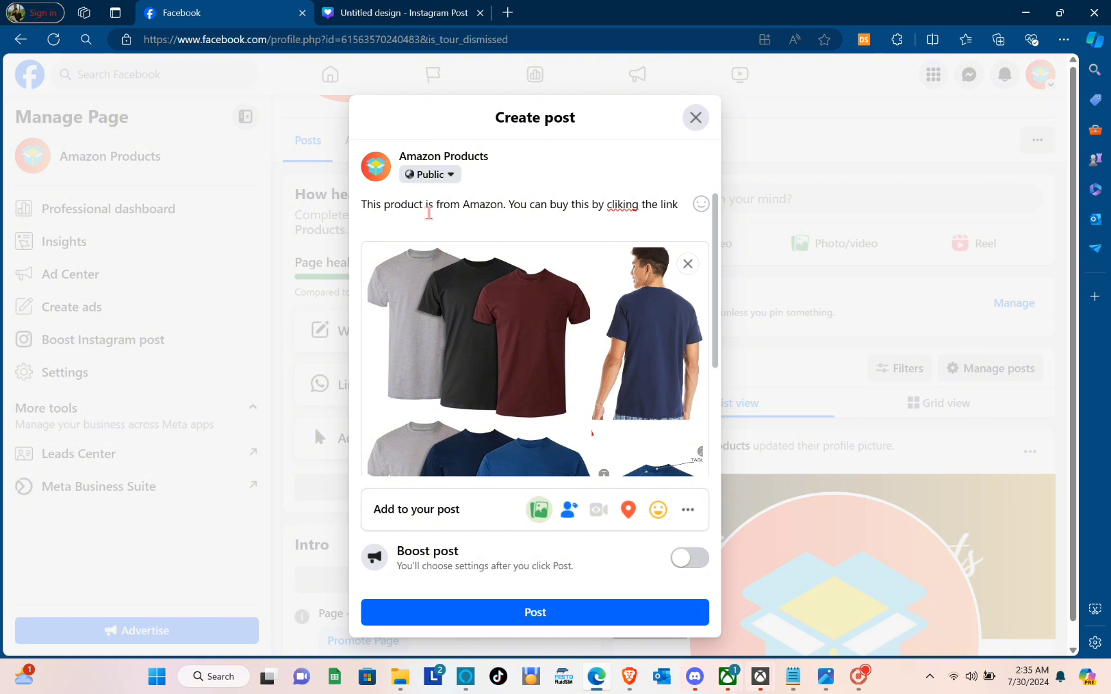
{"action": "key", "text": "BackSpace"}
{"action": "key", "text": "BackSpace"}
{"action": "key", "text": "BackSpace"}
{"action": "key", "text": "BackSpace"}
{"action": "key", "text": "BackSpace"}
{"action": "key", "text": "BackSpace"}
{"action": "key", "text": "BackSpace"}
{"action": "key", "text": "BackSpace"}
{"action": "type", "text": "below."}
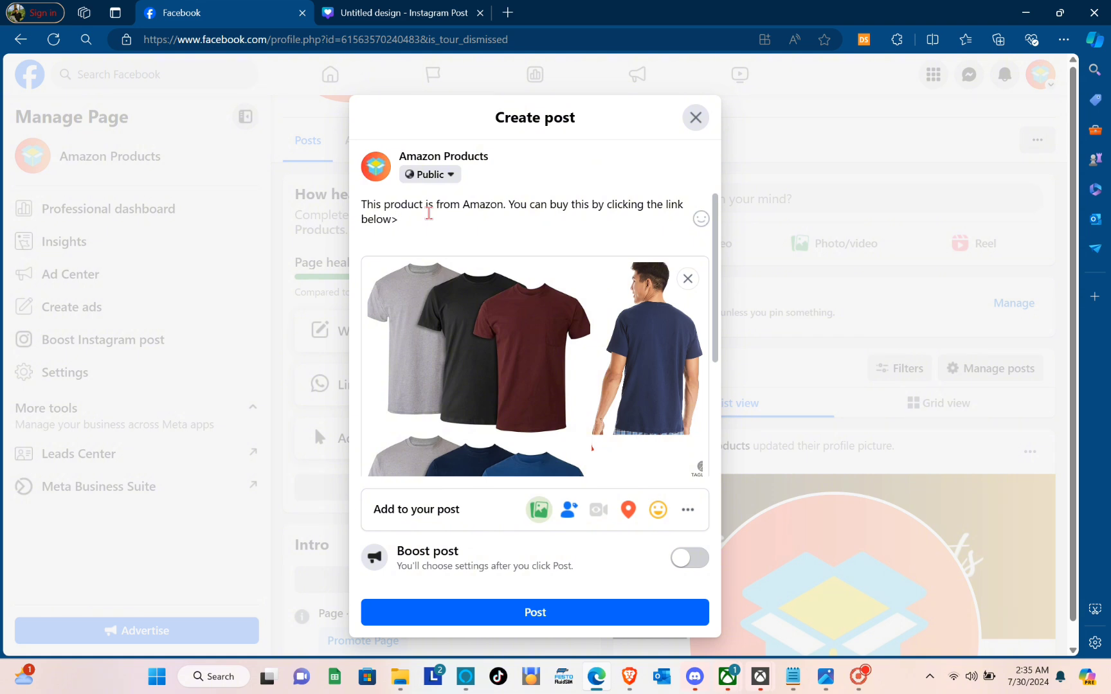
{"action": "key", "text": "Return"}
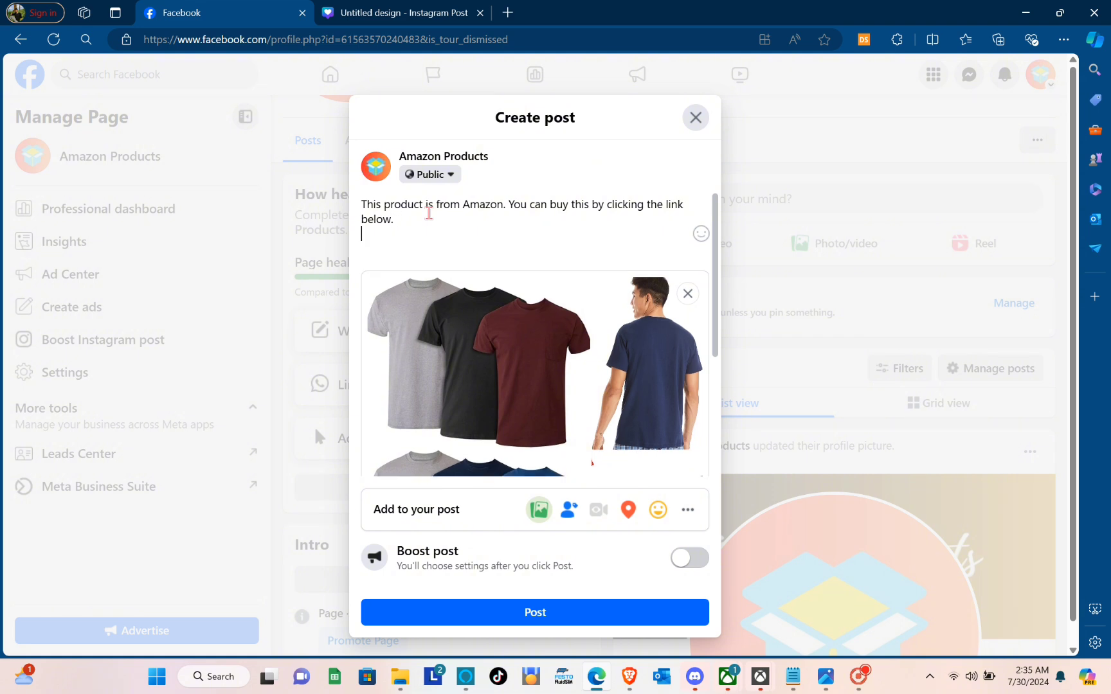
{"action": "key", "text": "Return"}
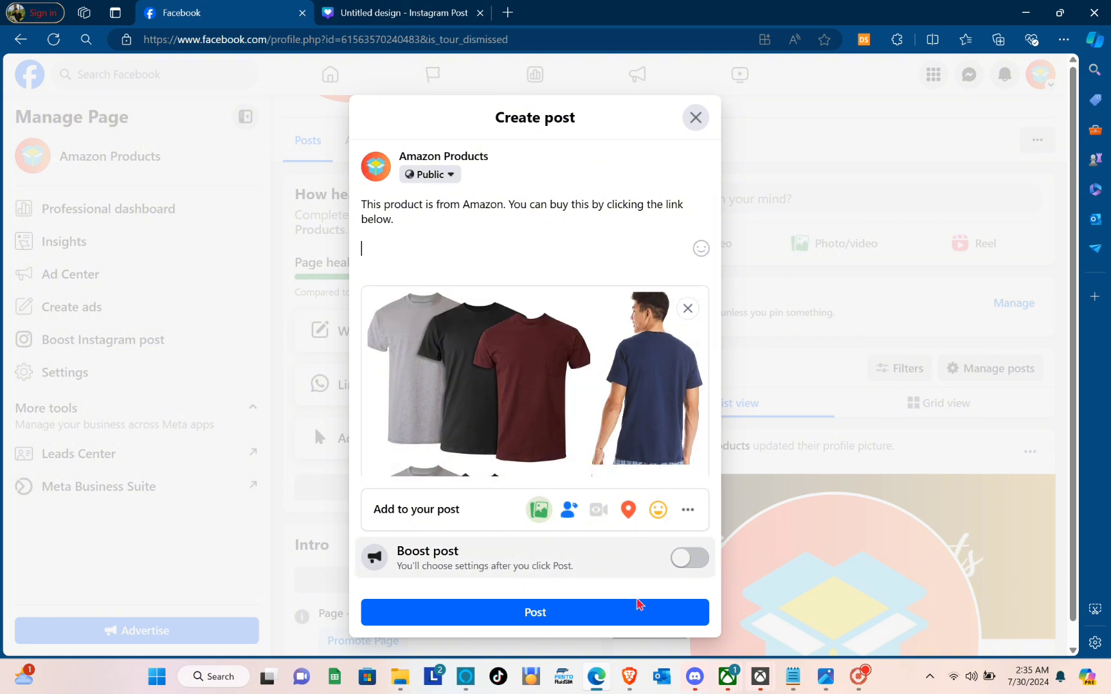
Step: Copy a SiteStripe short text link for the Hanes listing and return to the Facebook draft
{"action": "left_click", "coordinate": [640, 675]}
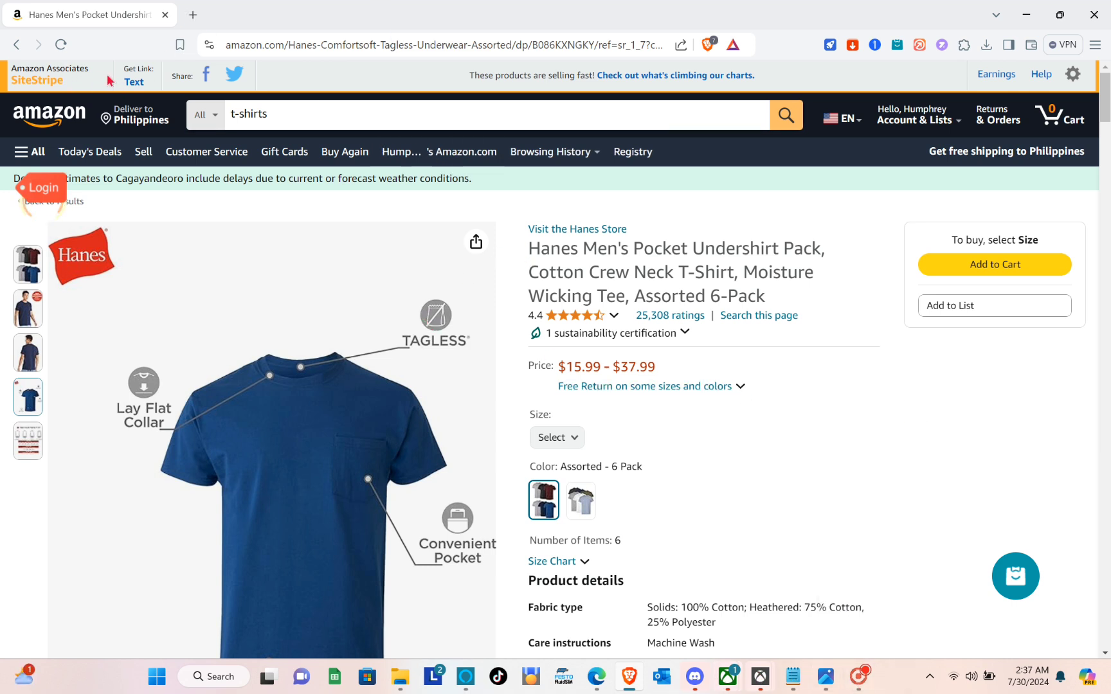
{"action": "left_click", "coordinate": [136, 82]}
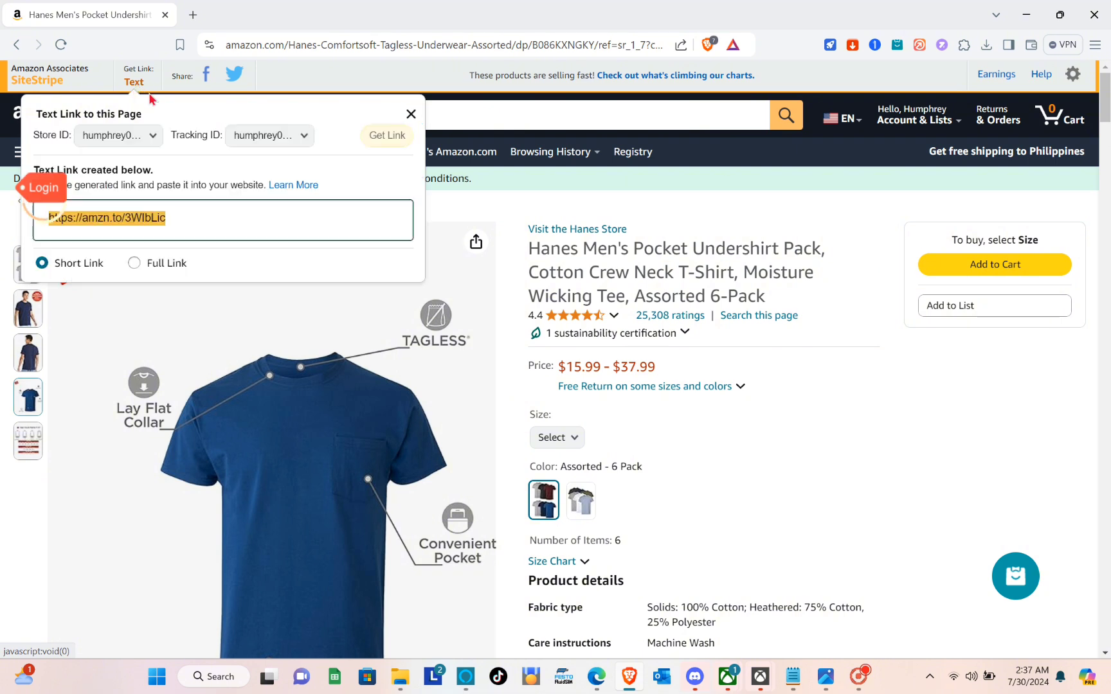
{"action": "right_click", "coordinate": [144, 219]}
{"action": "left_click", "coordinate": [186, 241]}
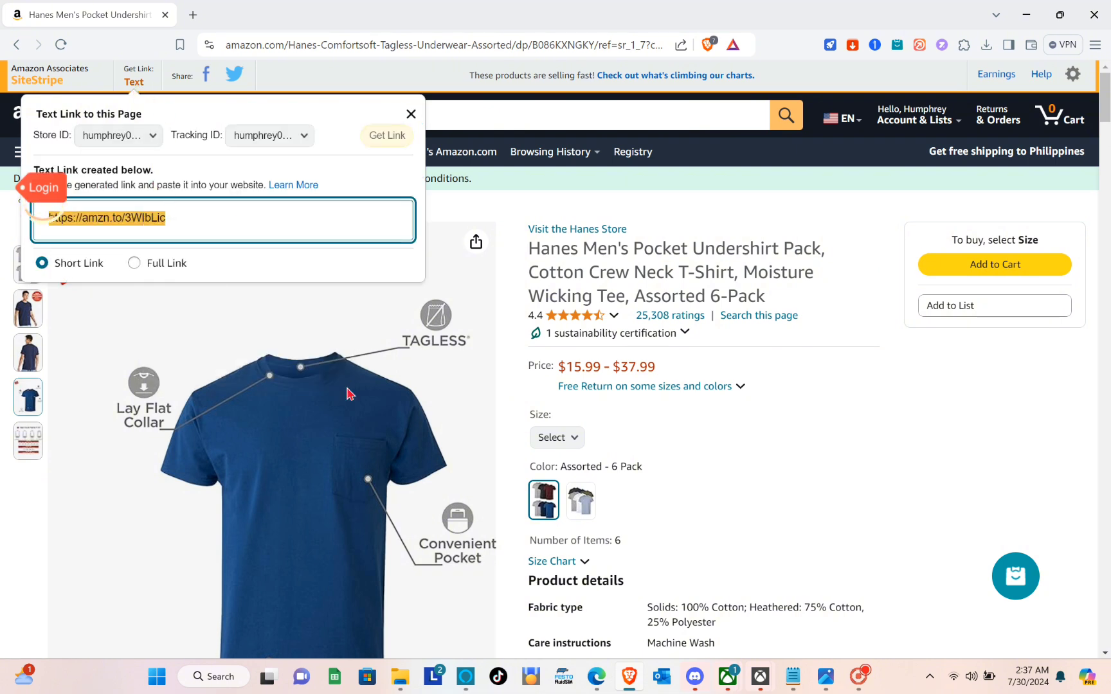
{"action": "left_click", "coordinate": [598, 677]}
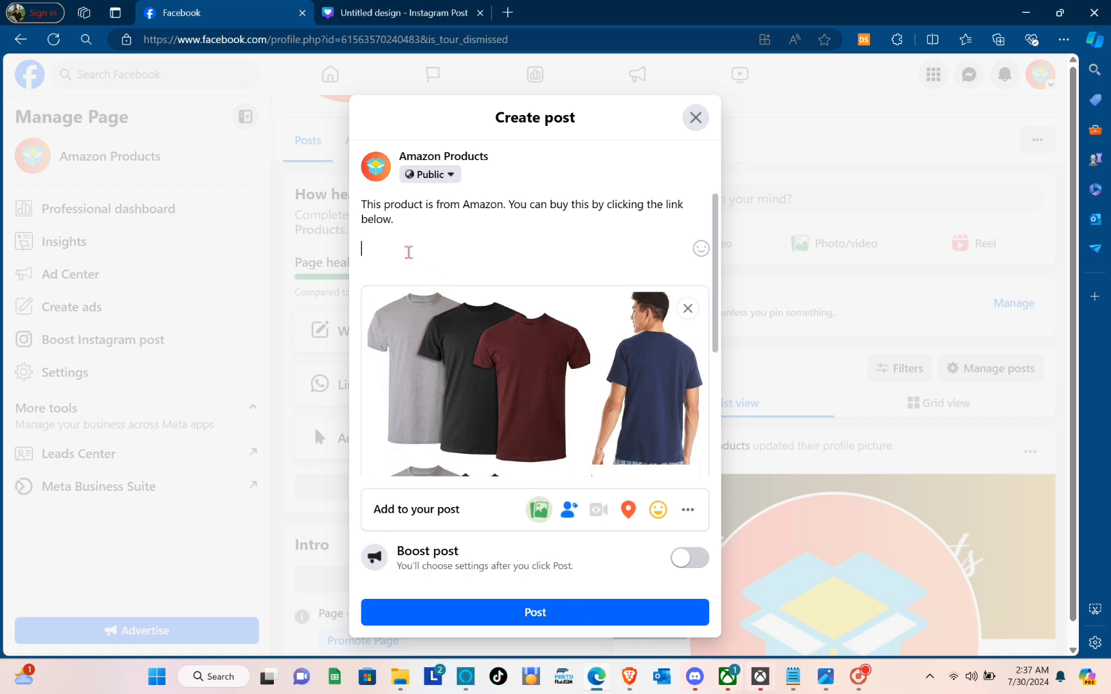
Step: Add 'click this link:' with the short link, paste the Hanes name and $15.99 - $37.99 price, then publish
{"action": "type", "text": "c"}
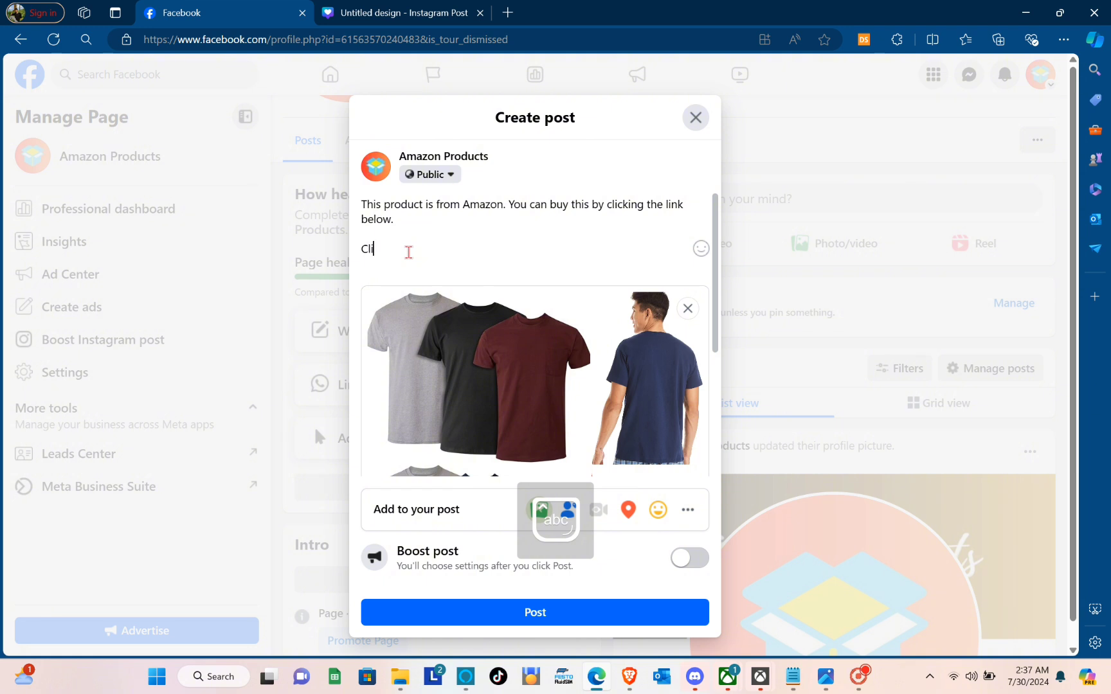
{"action": "type", "text": "lick this"}
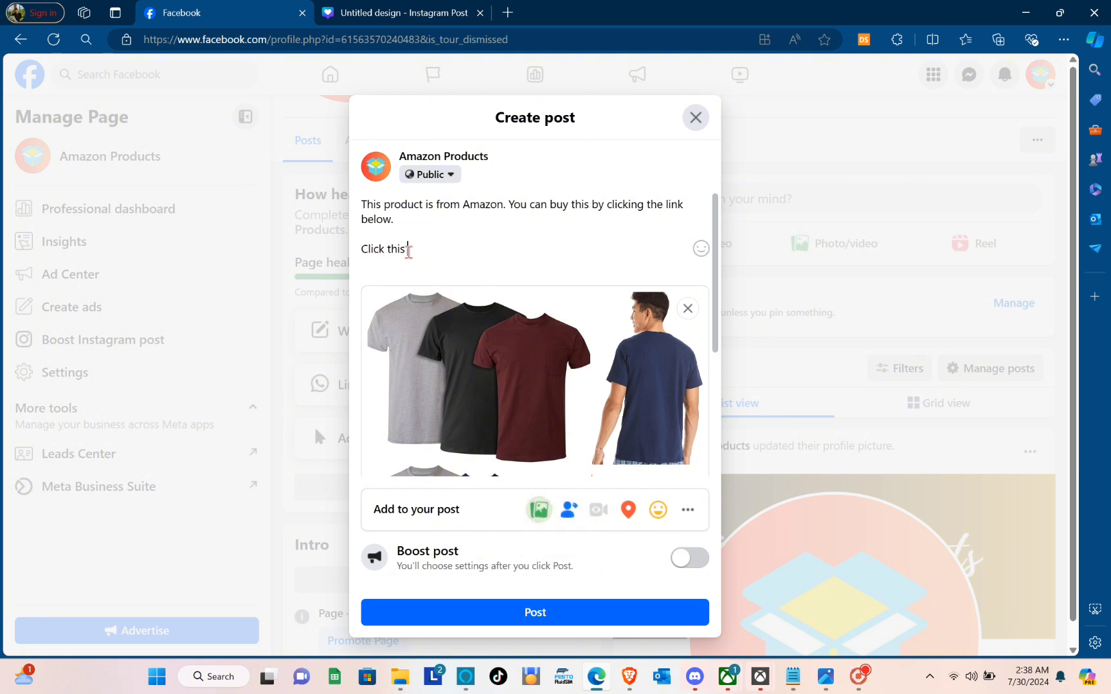
{"action": "type", "text": " link:"}
{"action": "key", "text": "ctrl+v"}
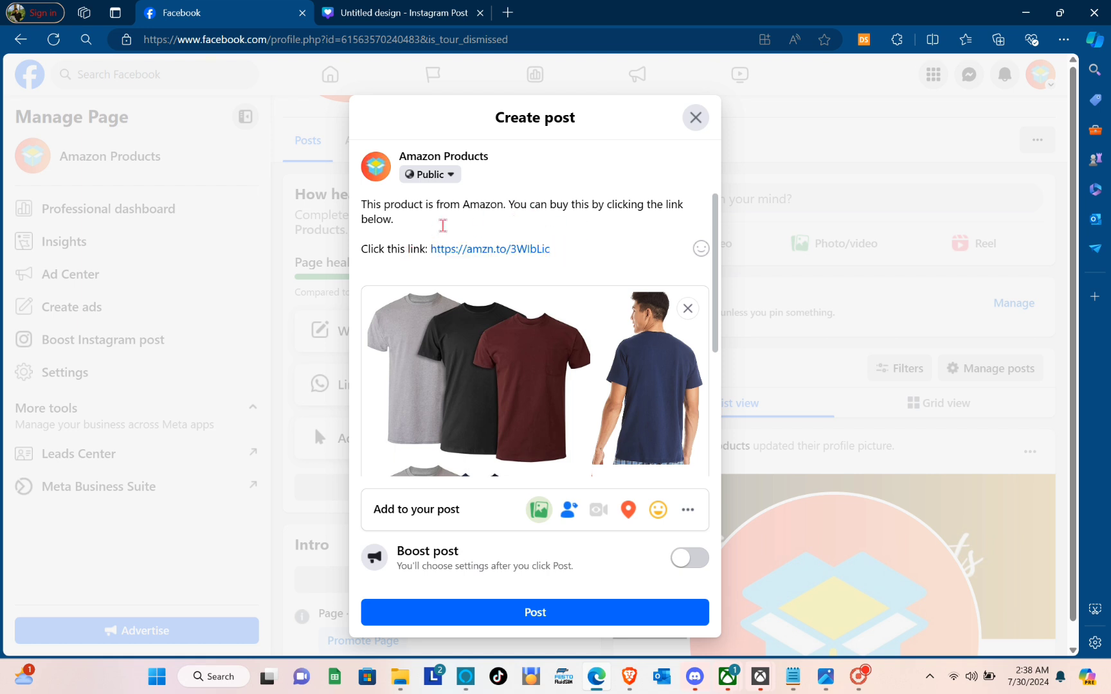
{"action": "mouse_move", "coordinate": [618, 416]}
{"action": "left_click", "coordinate": [392, 234]}
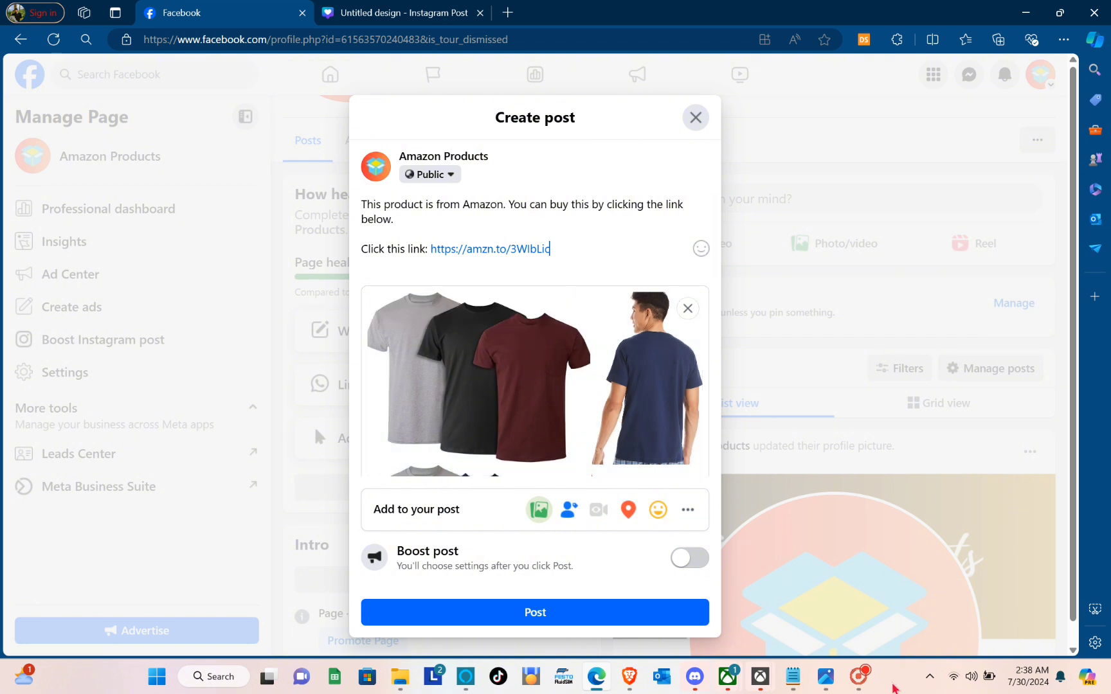
{"action": "key", "text": "ctrl+v"}
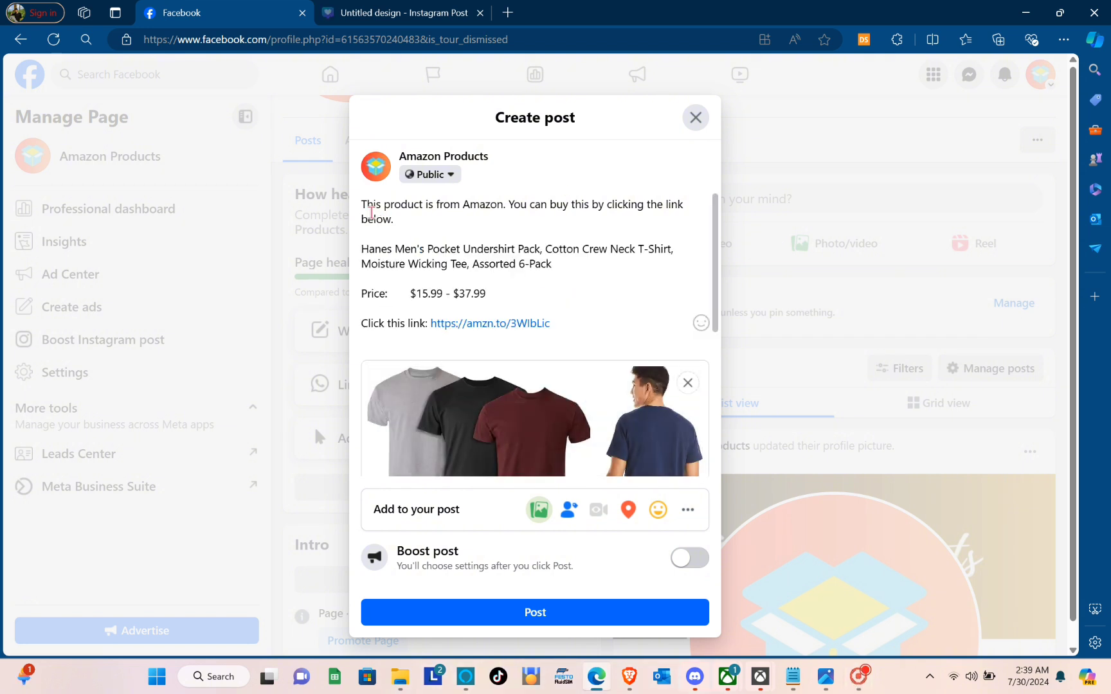
{"action": "left_click_drag", "start_coordinate": [361, 249], "coordinate": [547, 301]}
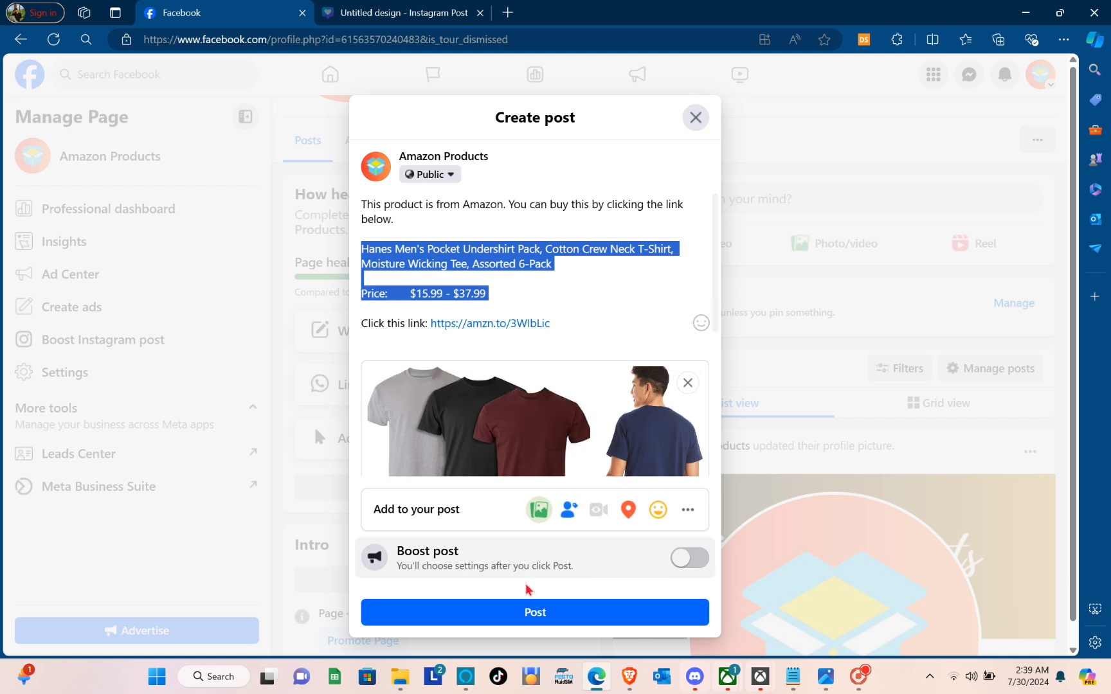
{"action": "left_click", "coordinate": [535, 616]}
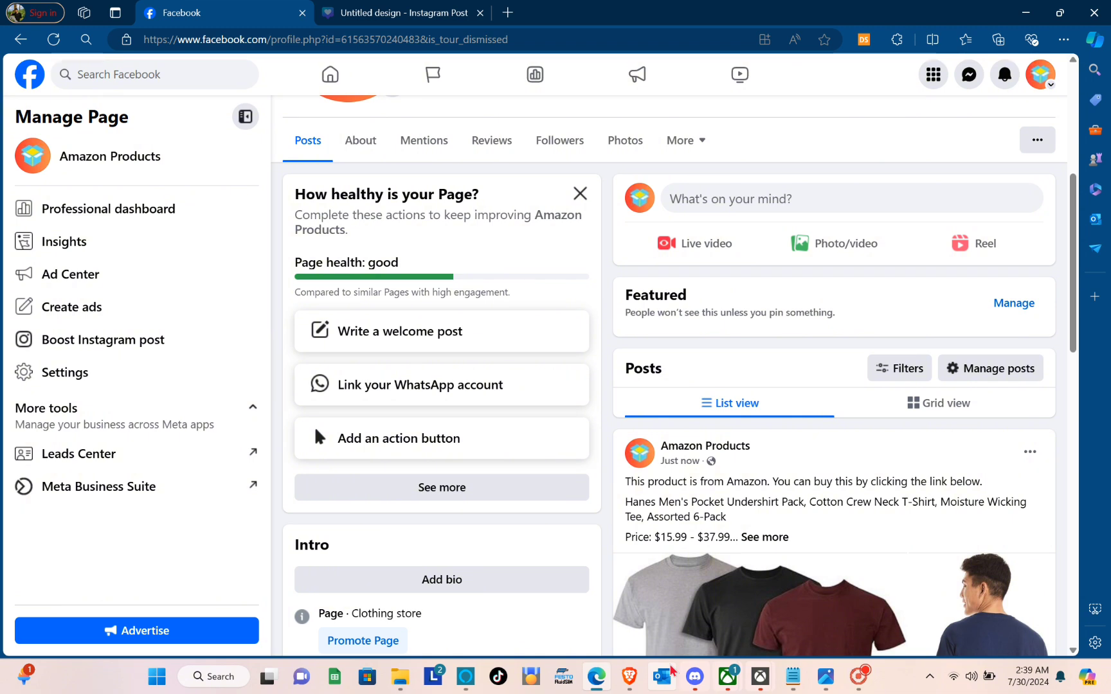
Step: Expand the published post and open its amzn.to link to check the Hanes listing
{"action": "scroll", "coordinate": [733, 450], "scroll_direction": "down", "scroll_amount": 3}
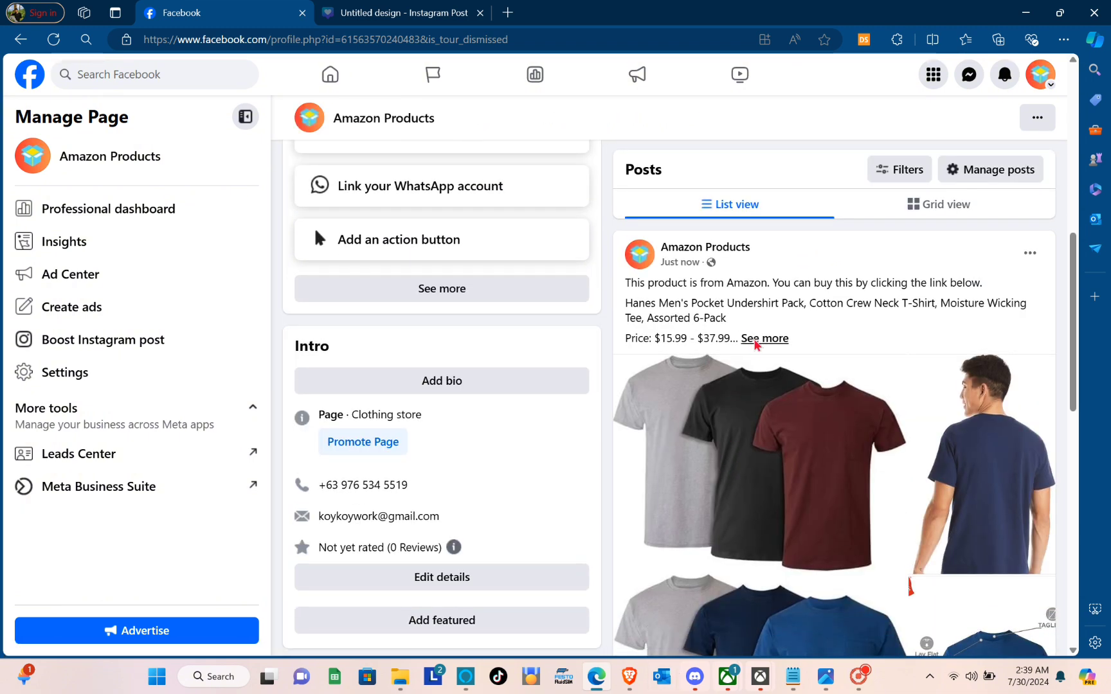
{"action": "left_click", "coordinate": [758, 339]}
{"action": "scroll", "coordinate": [756, 345], "scroll_direction": "down", "scroll_amount": 2}
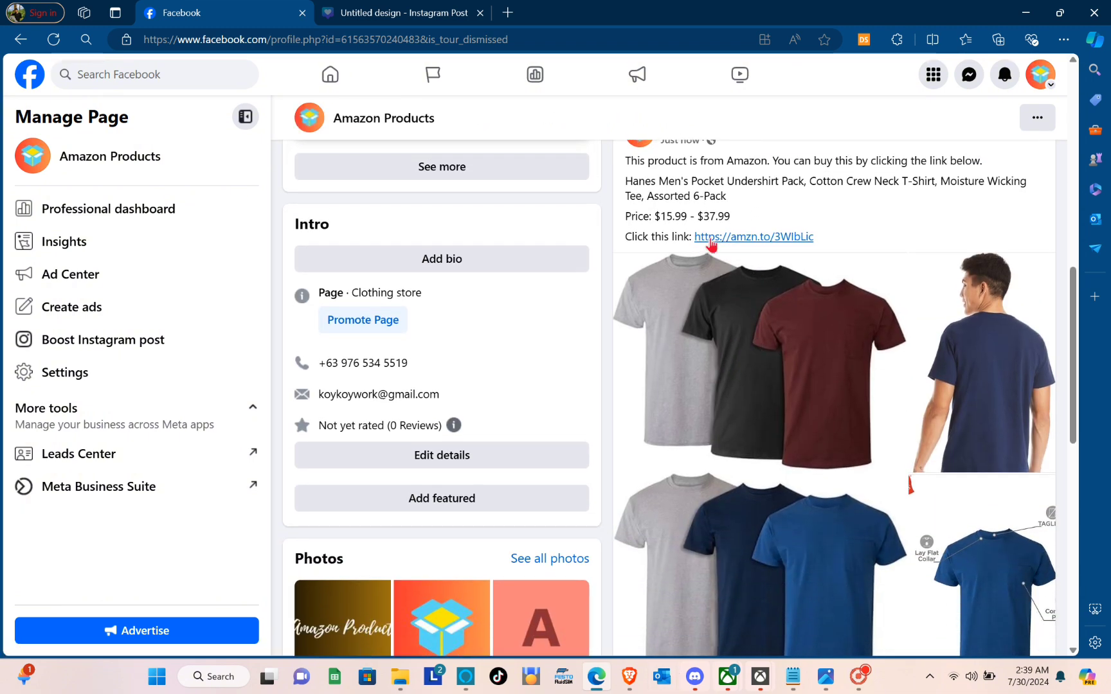
{"action": "left_click", "coordinate": [710, 238]}
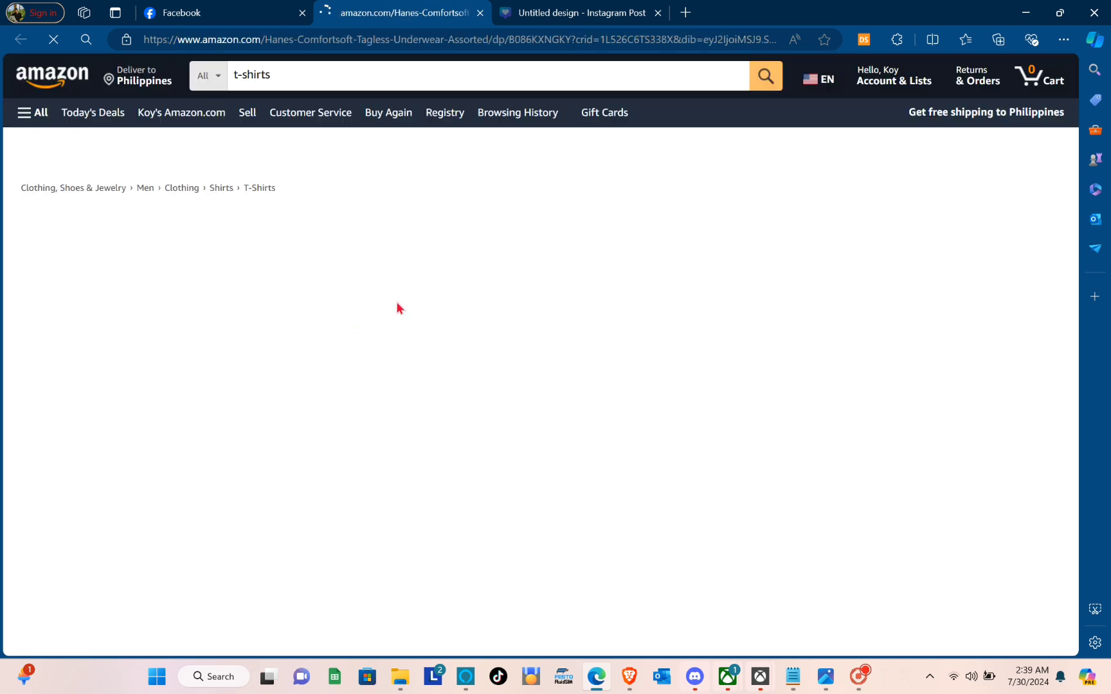
{"action": "scroll", "coordinate": [405, 264], "scroll_direction": "down", "scroll_amount": 5}
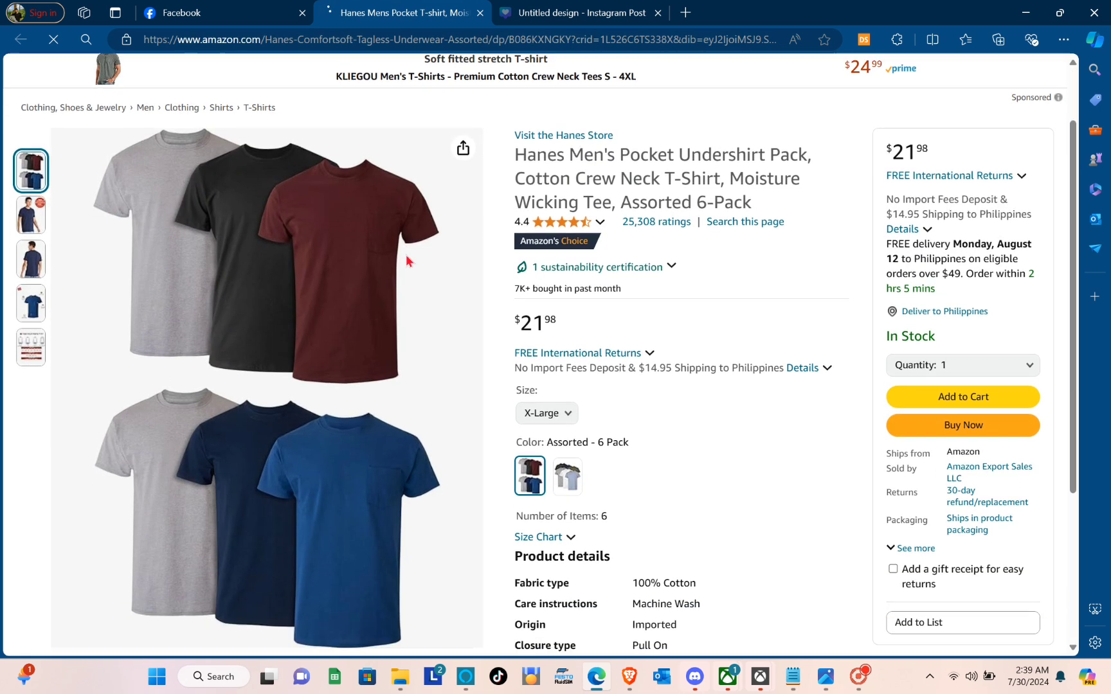
{"action": "scroll", "coordinate": [405, 260], "scroll_direction": "up", "scroll_amount": 5}
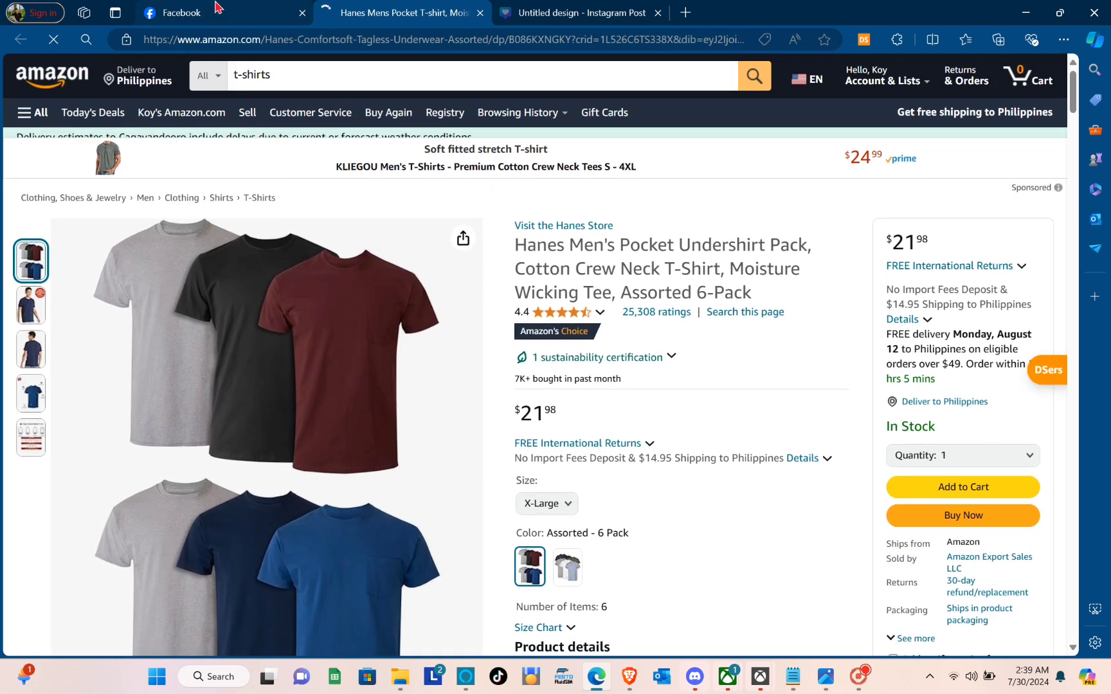
Step: Return to the Amazon Products Facebook Page tab and scroll through it
{"action": "key", "text": "ctrl+shift+Tab"}
{"action": "scroll", "coordinate": [443, 224], "scroll_direction": "down", "scroll_amount": 1}
{"action": "scroll", "coordinate": [443, 224], "scroll_direction": "up", "scroll_amount": 10}
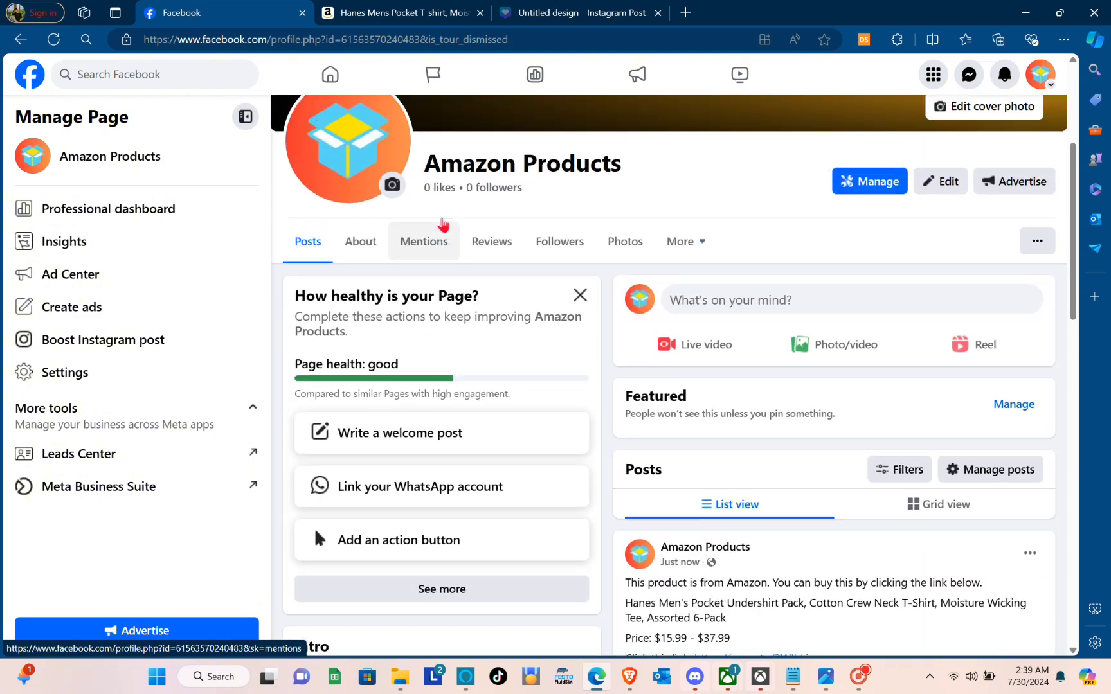
{"action": "scroll", "coordinate": [443, 224], "scroll_direction": "down", "scroll_amount": 9}
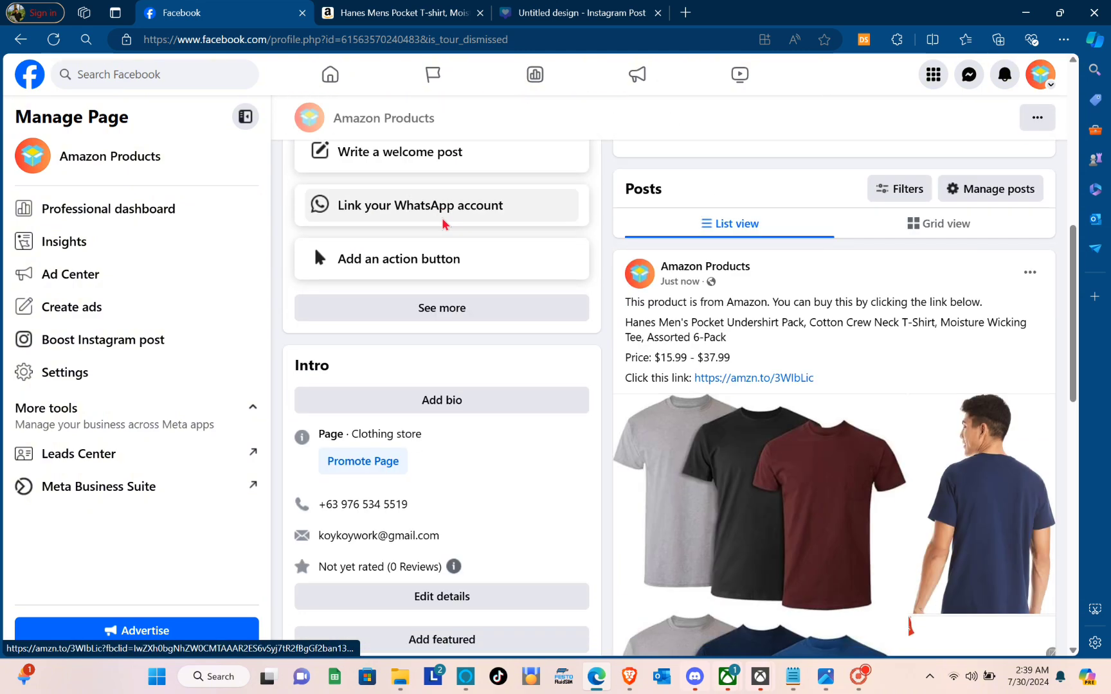
{"action": "scroll", "coordinate": [442, 224], "scroll_direction": "down", "scroll_amount": 9}
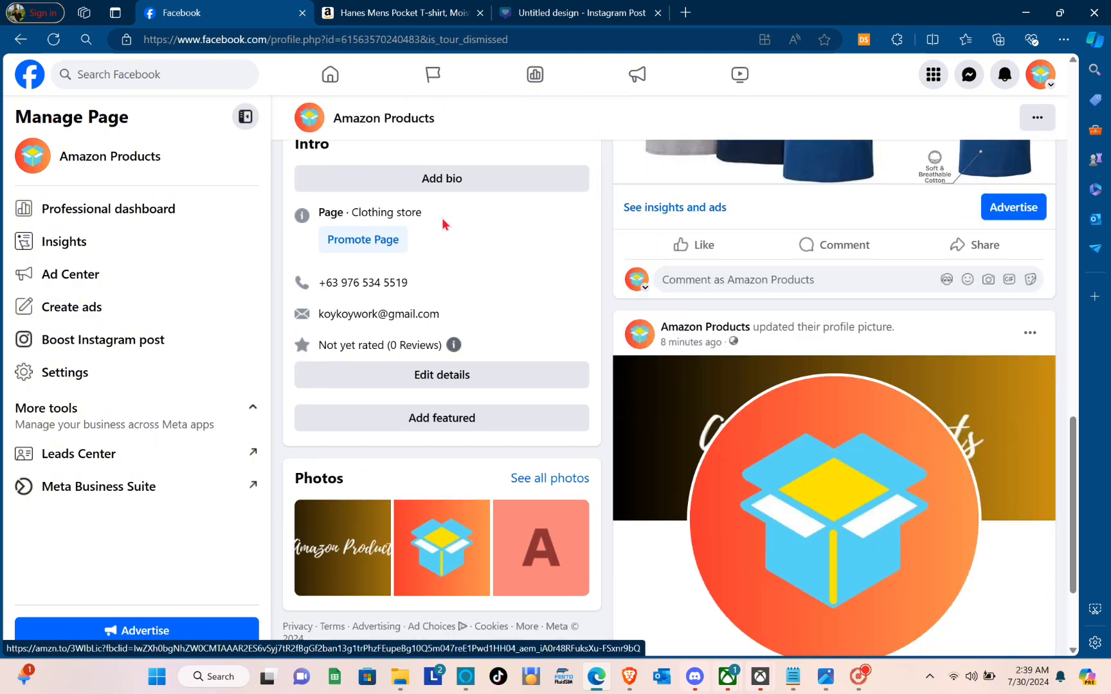
{"action": "scroll", "coordinate": [442, 225], "scroll_direction": "up", "scroll_amount": 6}
{"action": "scroll", "coordinate": [444, 224], "scroll_direction": "up", "scroll_amount": 10}
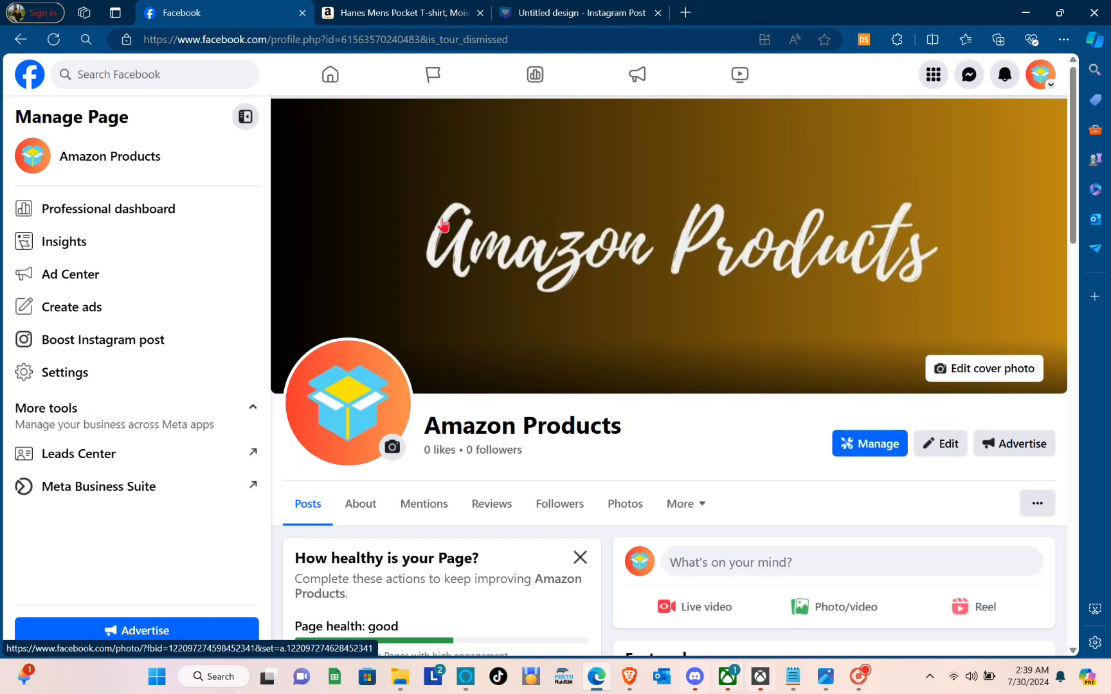
Step: Switch to the Amazon tab showing the Hanes Pocket Undershirt 6-Pack at $21.98
{"action": "left_click", "coordinate": [386, 12]}
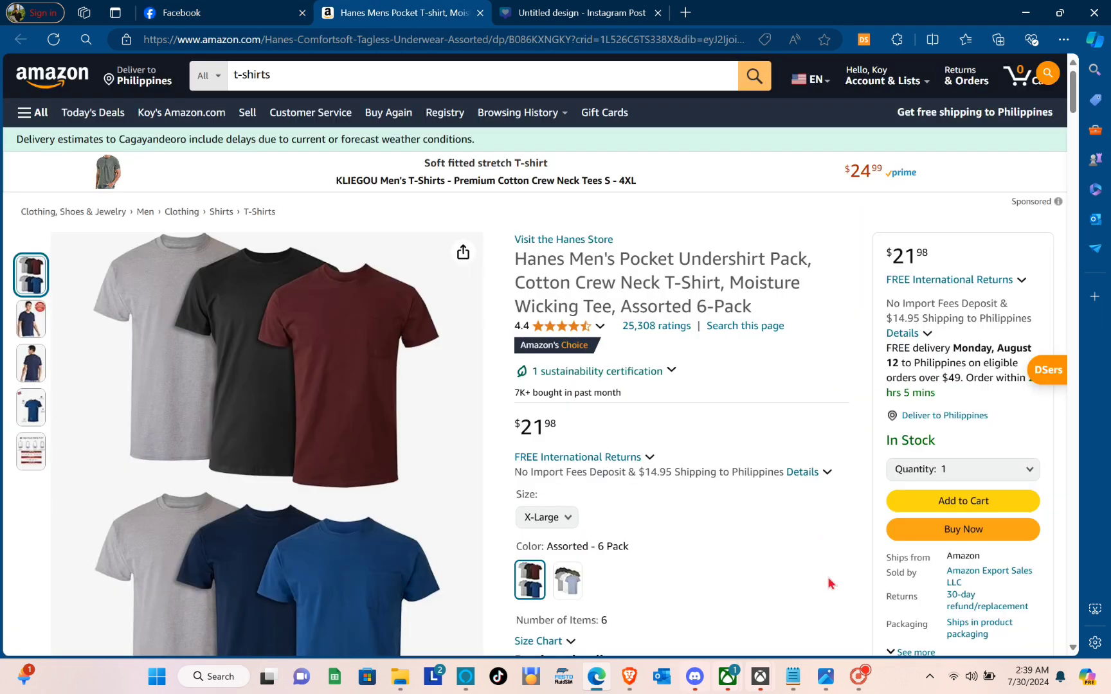